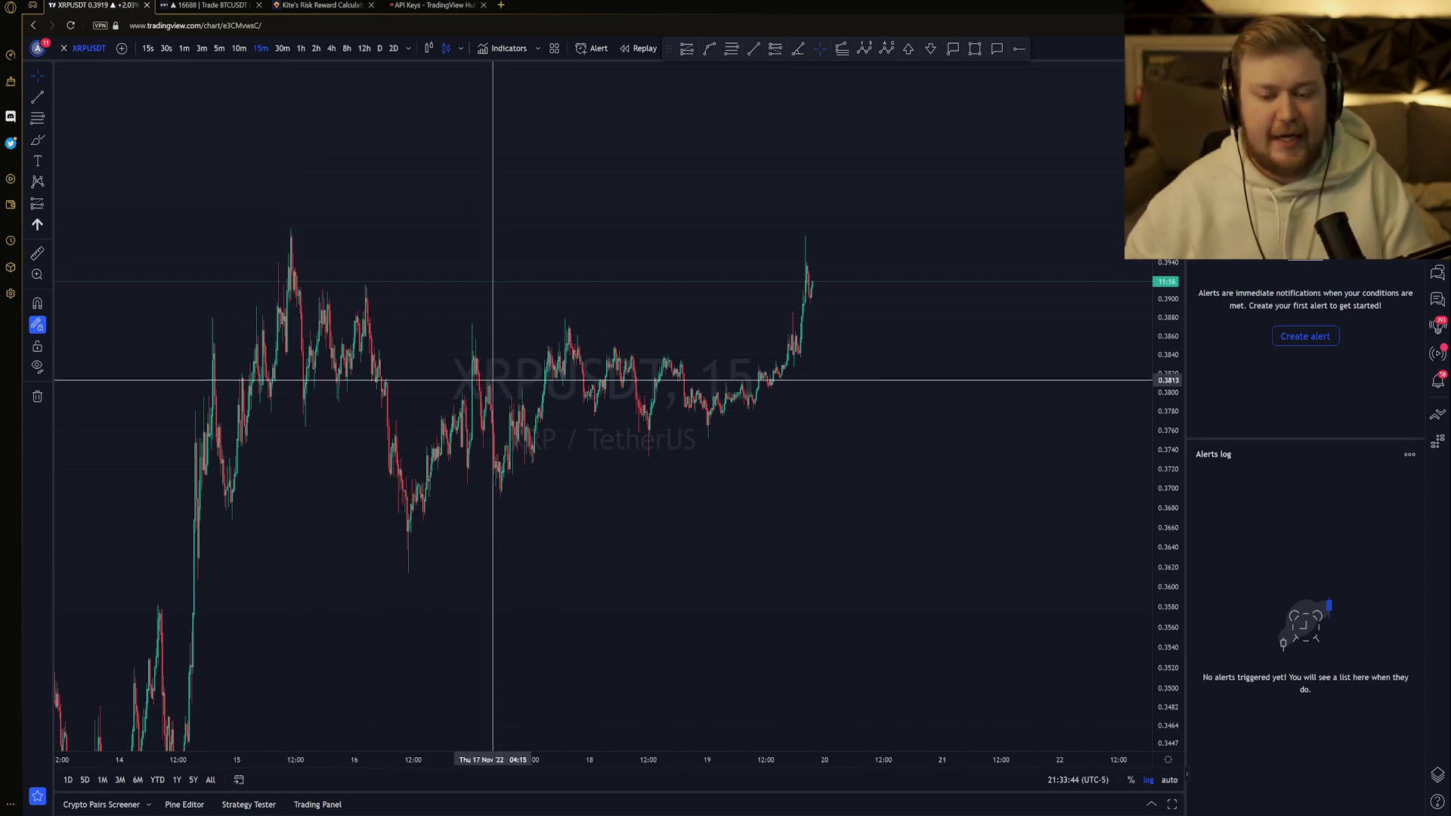
- Draw green trend lines from the November 14 low to the peak, down to the valley, then rising support
scroll(654, 330, down, 1)
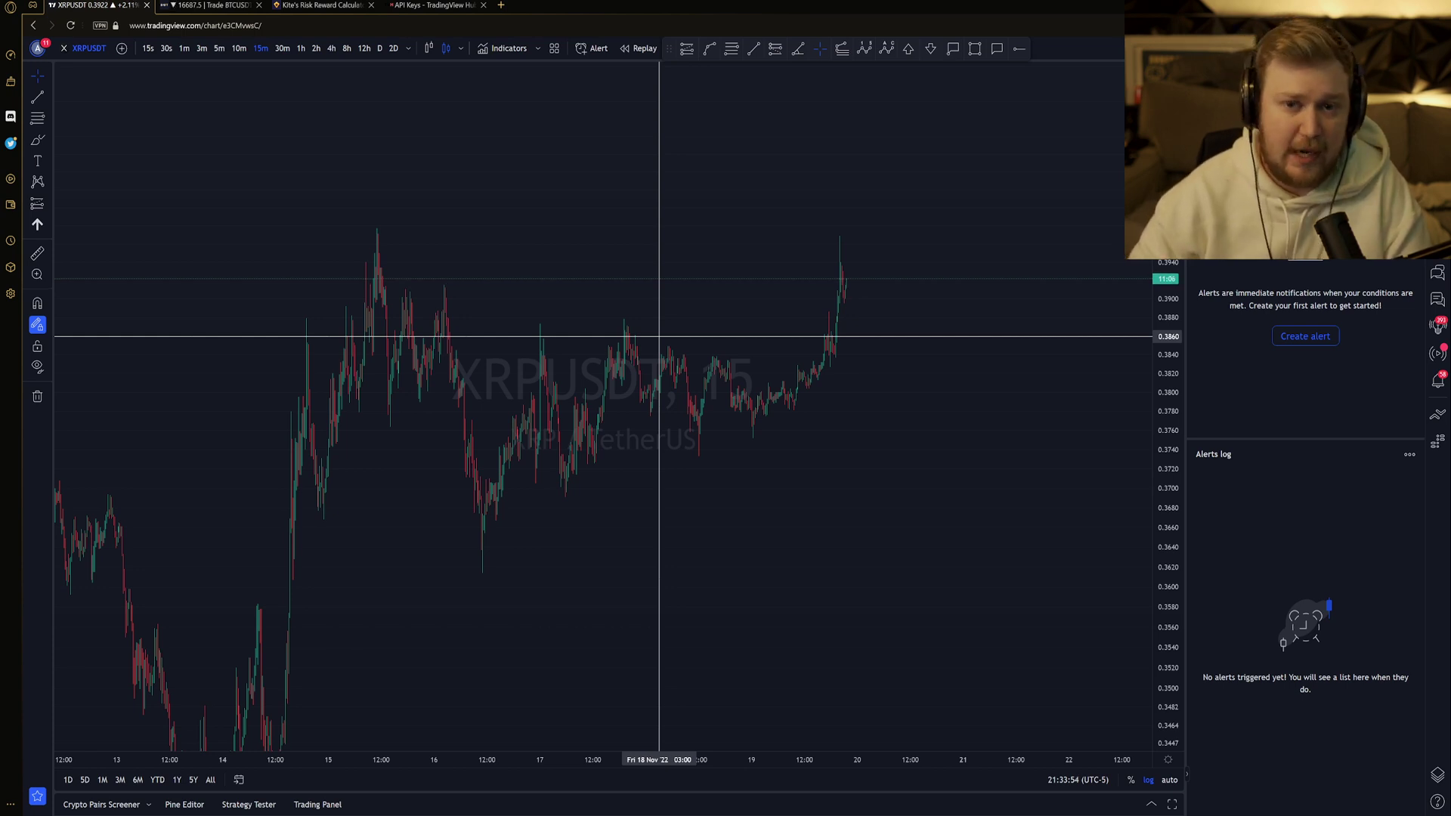
scroll(658, 338, down, 2)
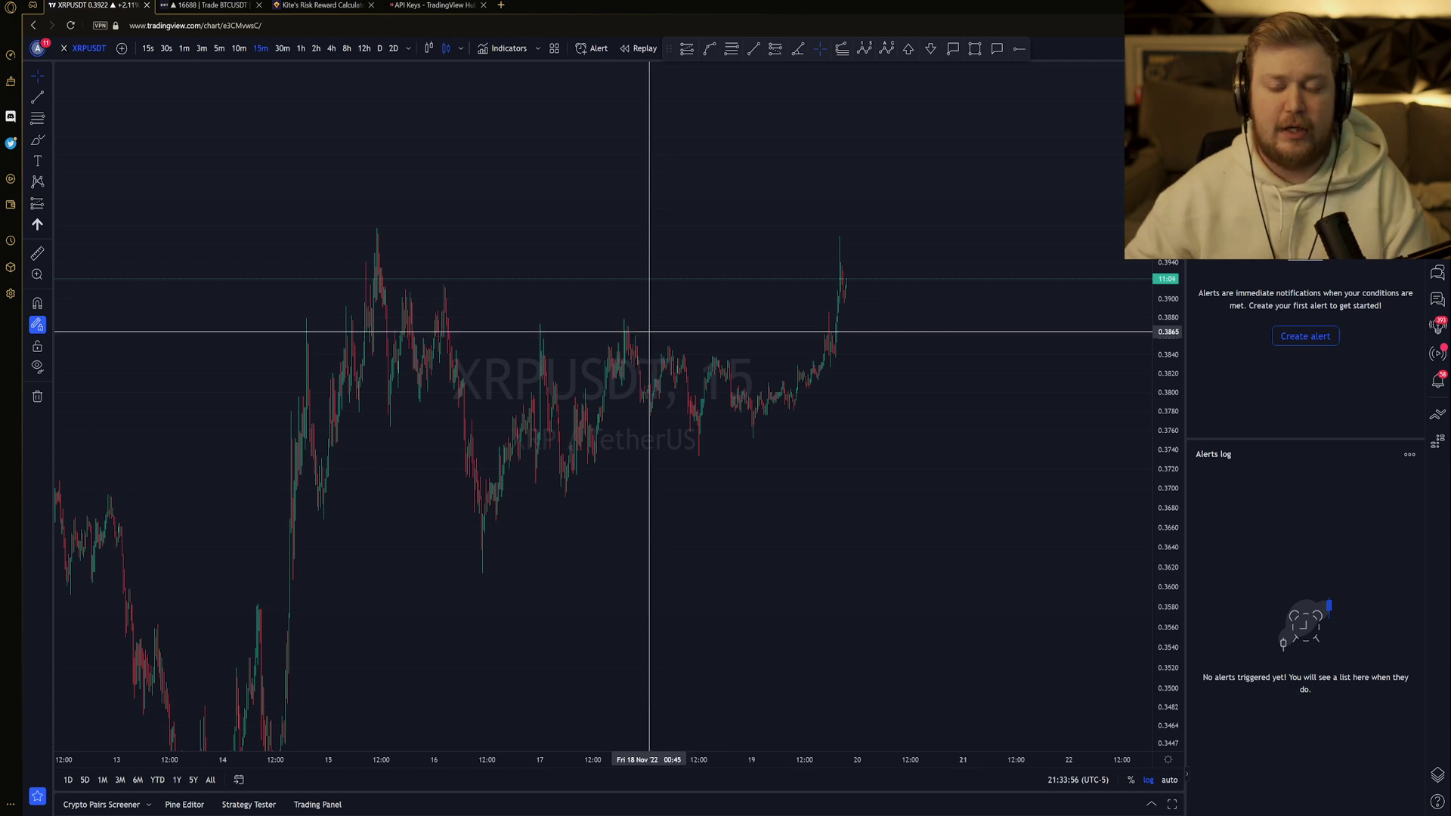
scroll(676, 340, right, 3)
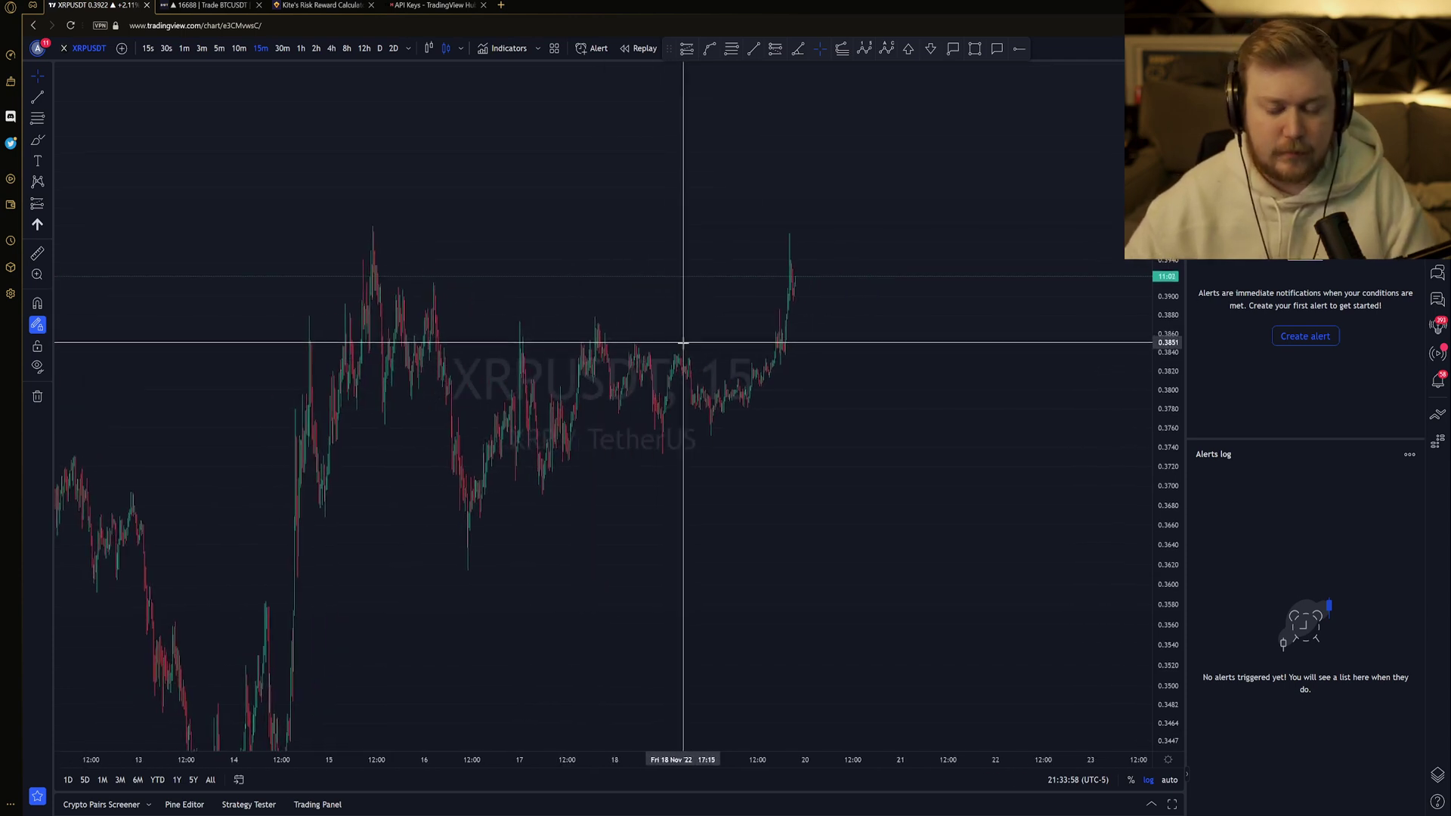
click(36, 102)
scroll(529, 513, down, 2)
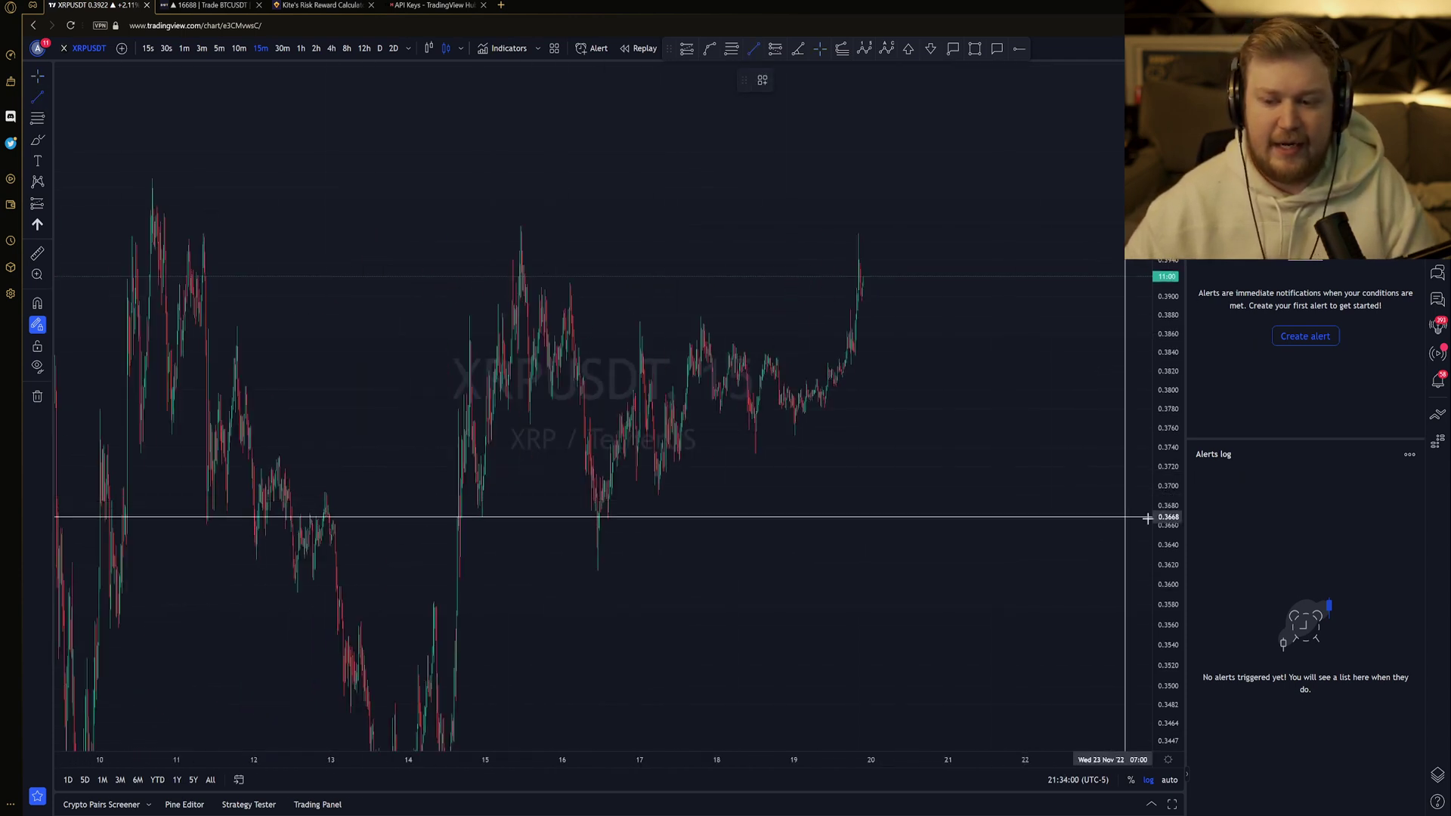
click(404, 728)
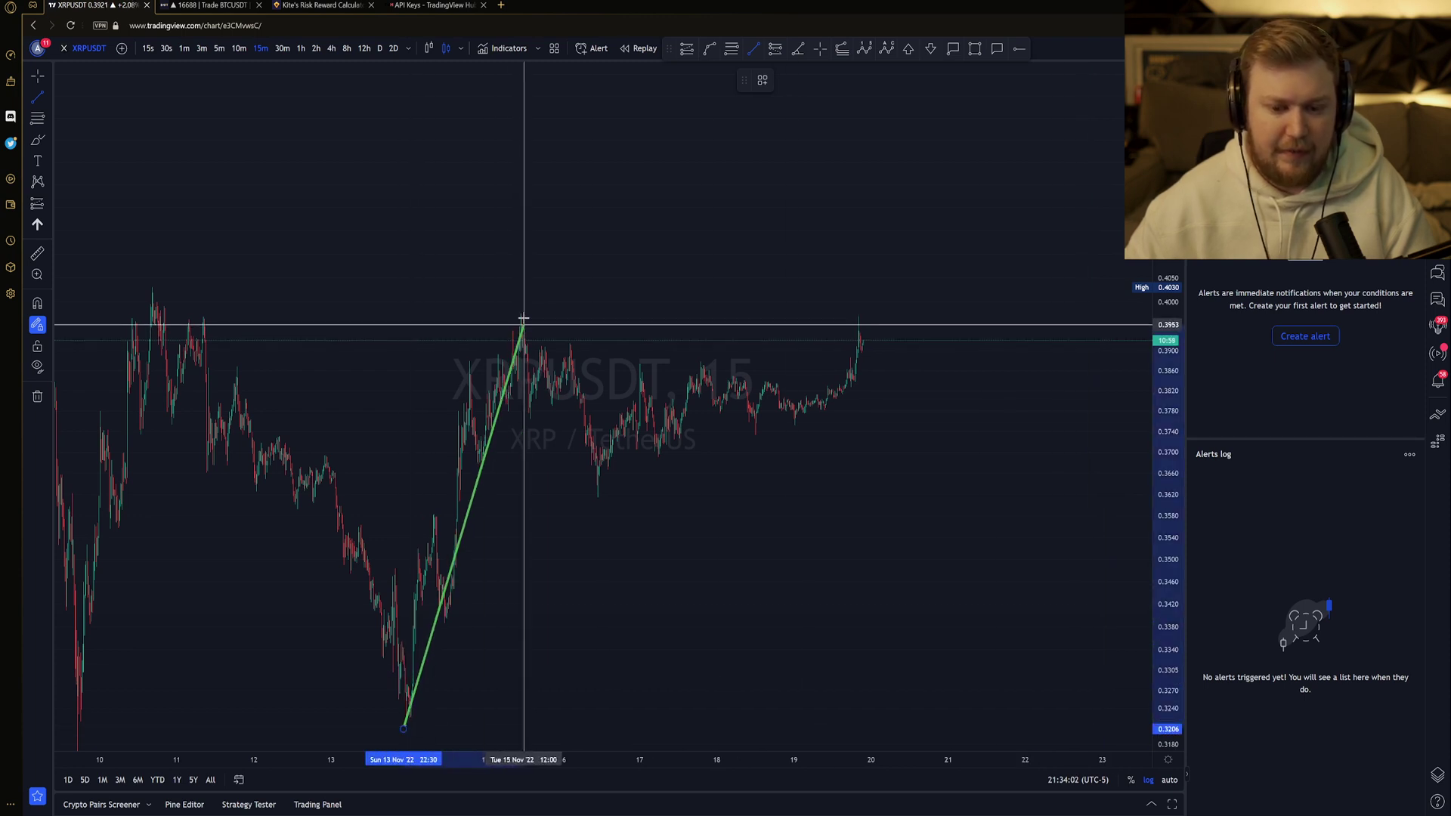
click(520, 314)
click(520, 314)
click(598, 495)
click(598, 495)
click(900, 266)
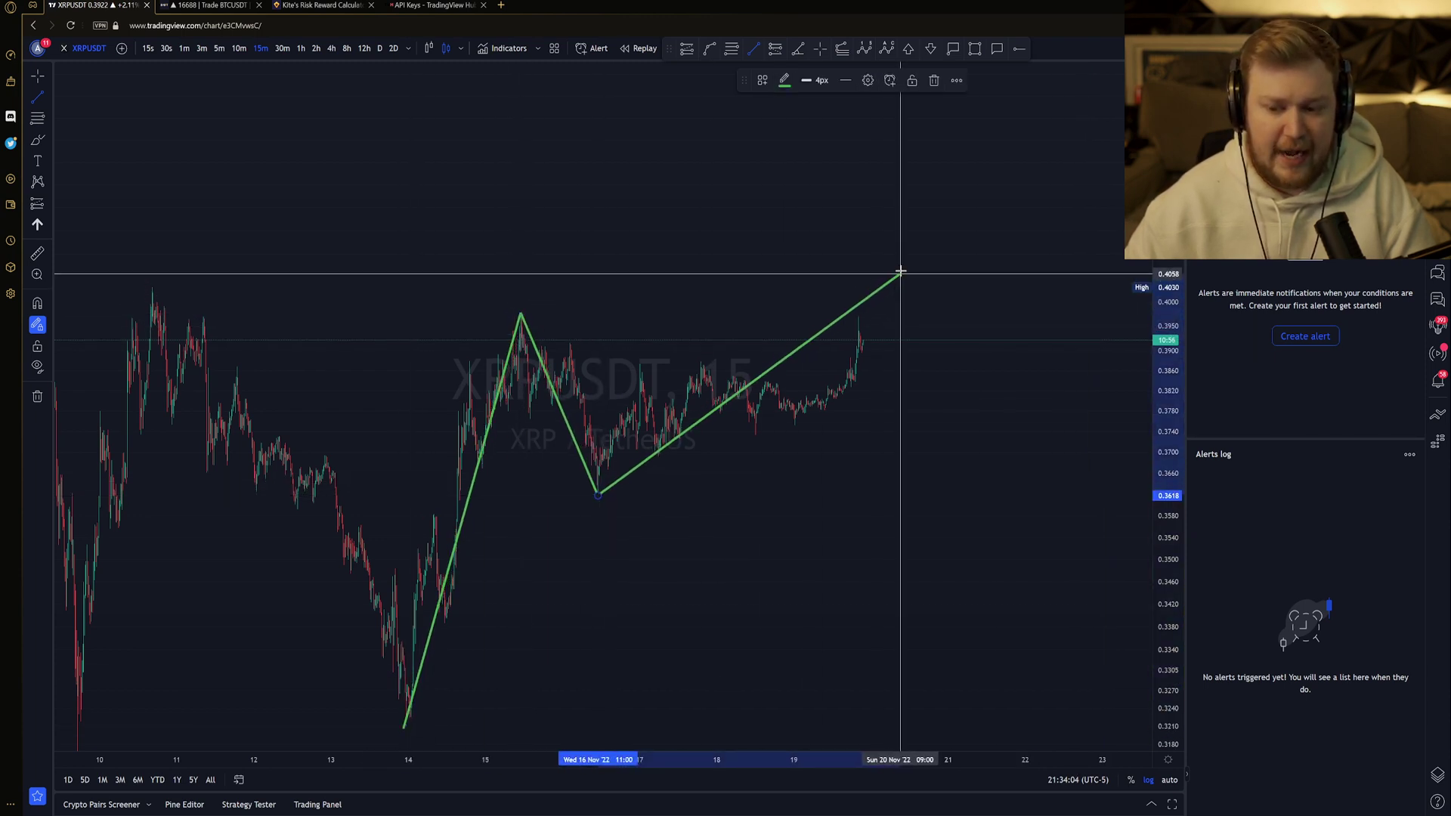
- Add a horizontal resistance line extending right from the peak
click(514, 313)
click(923, 312)
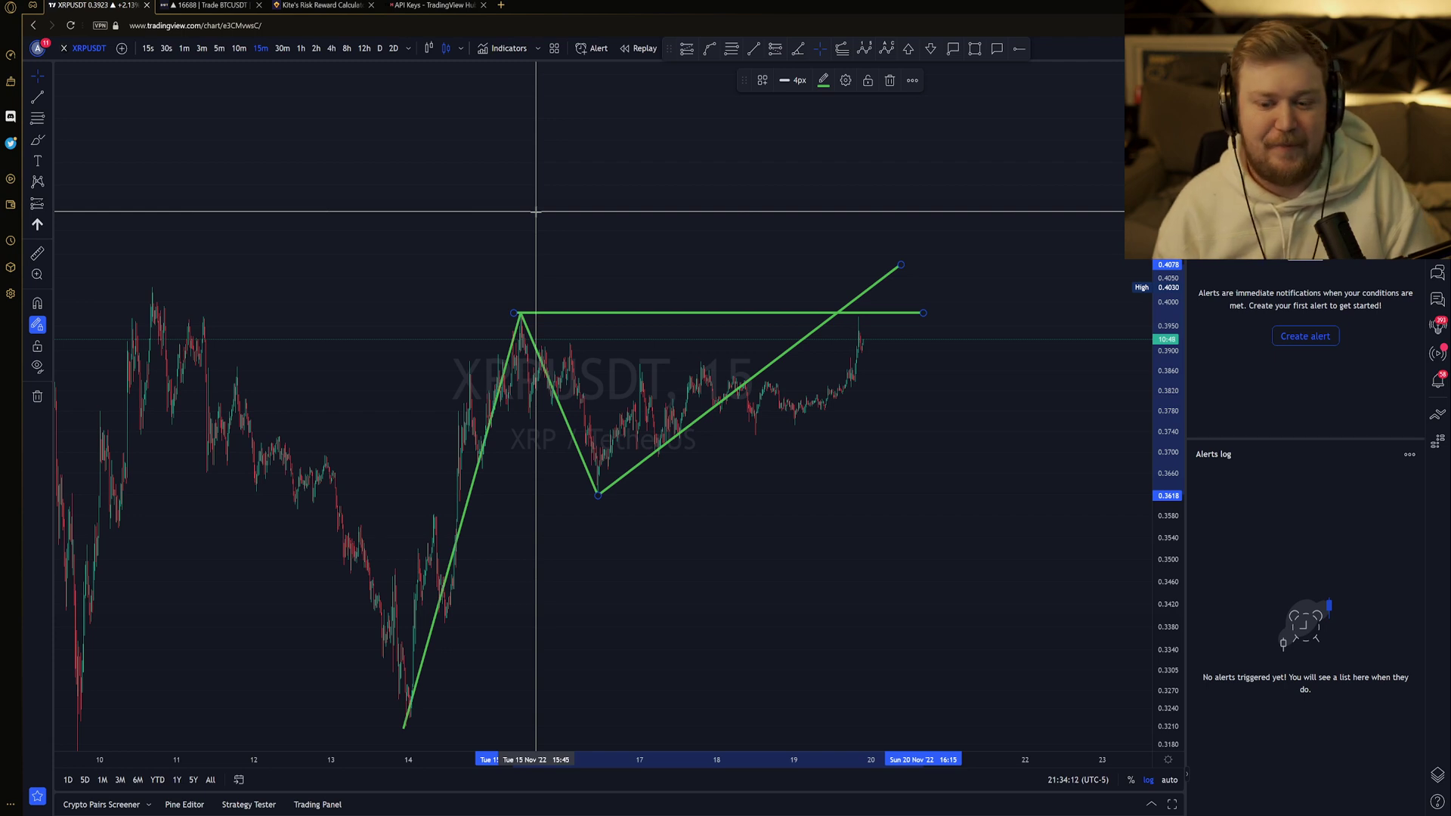
click(536, 212)
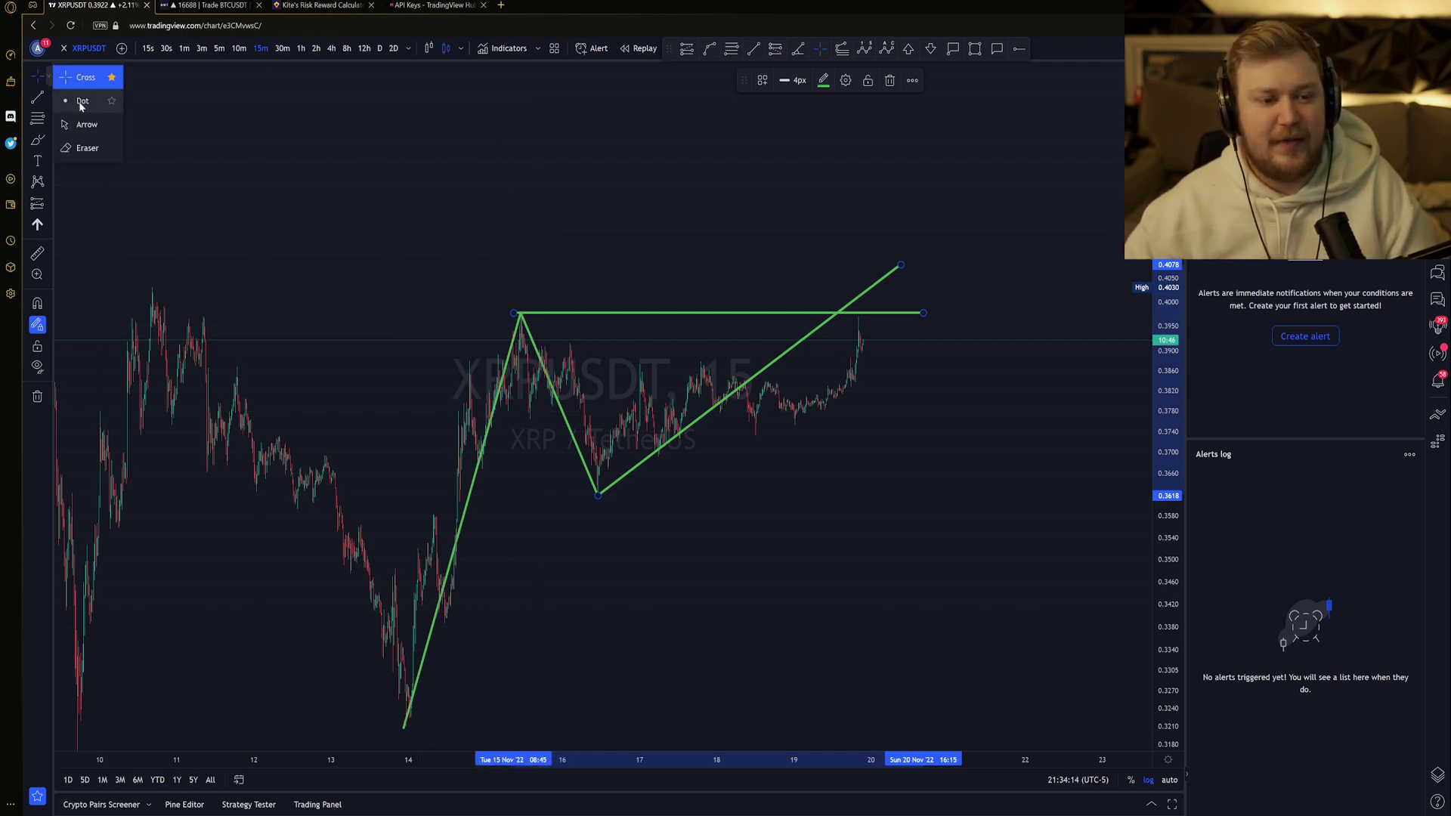
scroll(700, 291, up, 5)
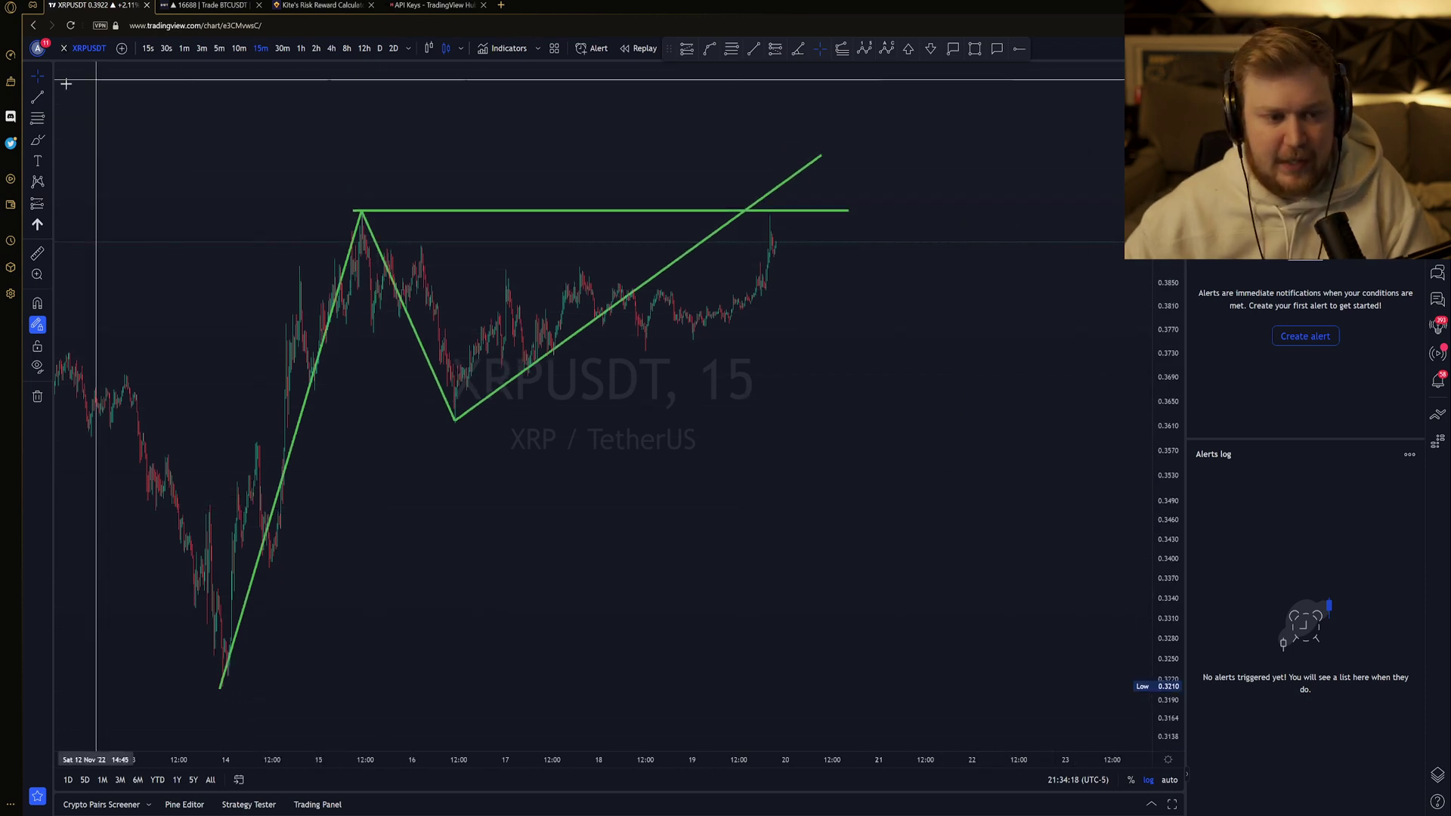
- Sketch an orange freehand path rallying above resistance, then oscillating sideways
click(37, 140)
mouse_move(678, 318)
mouse_down()
mouse_move(718, 319)
mouse_move(756, 270)
mouse_move(786, 170)
mouse_move(813, 211)
mouse_up()
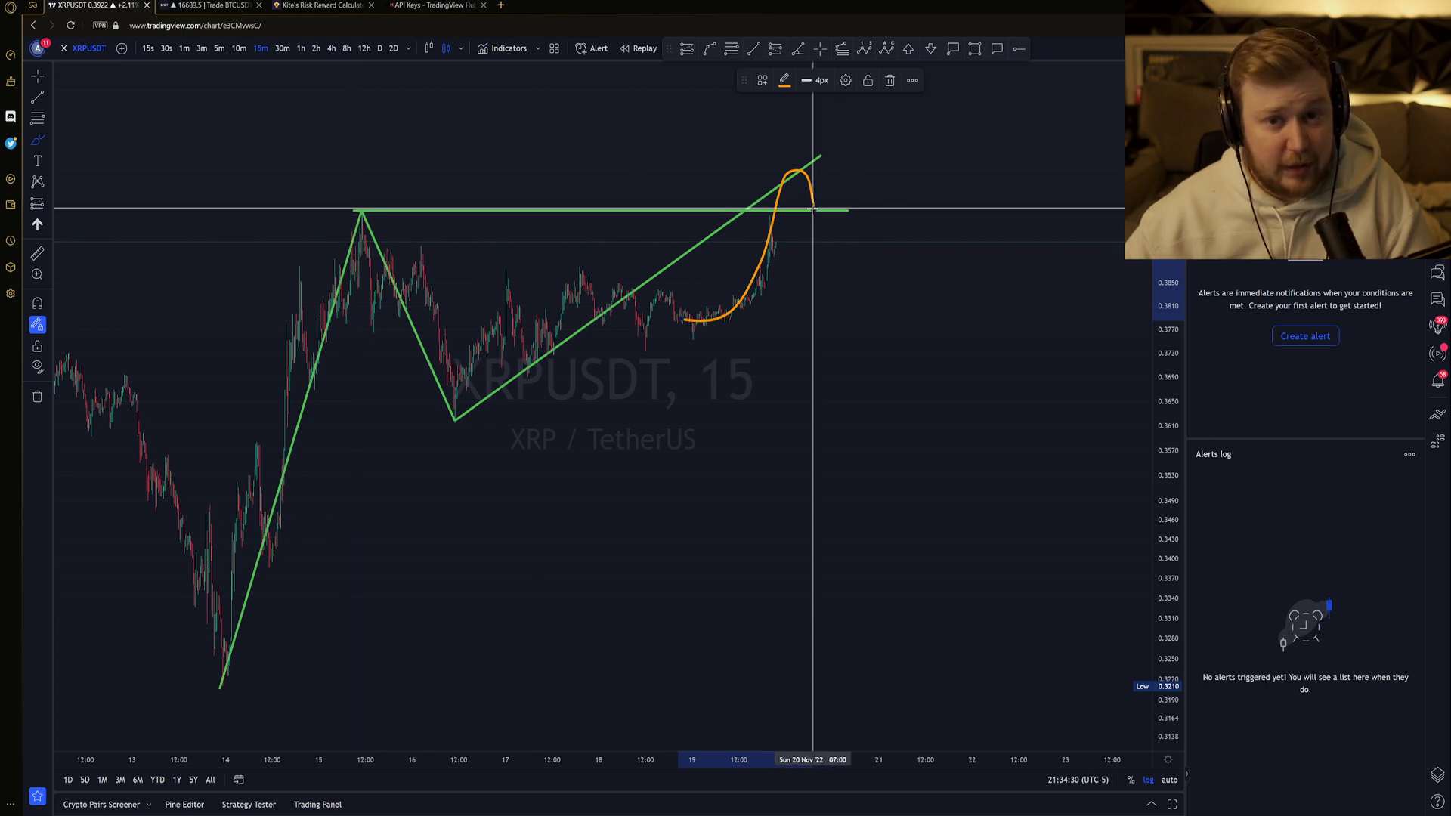
mouse_move(813, 210)
mouse_down()
mouse_move(814, 227)
mouse_move(852, 198)
mouse_move(866, 219)
mouse_move(909, 206)
mouse_move(932, 224)
mouse_move(956, 202)
mouse_up()
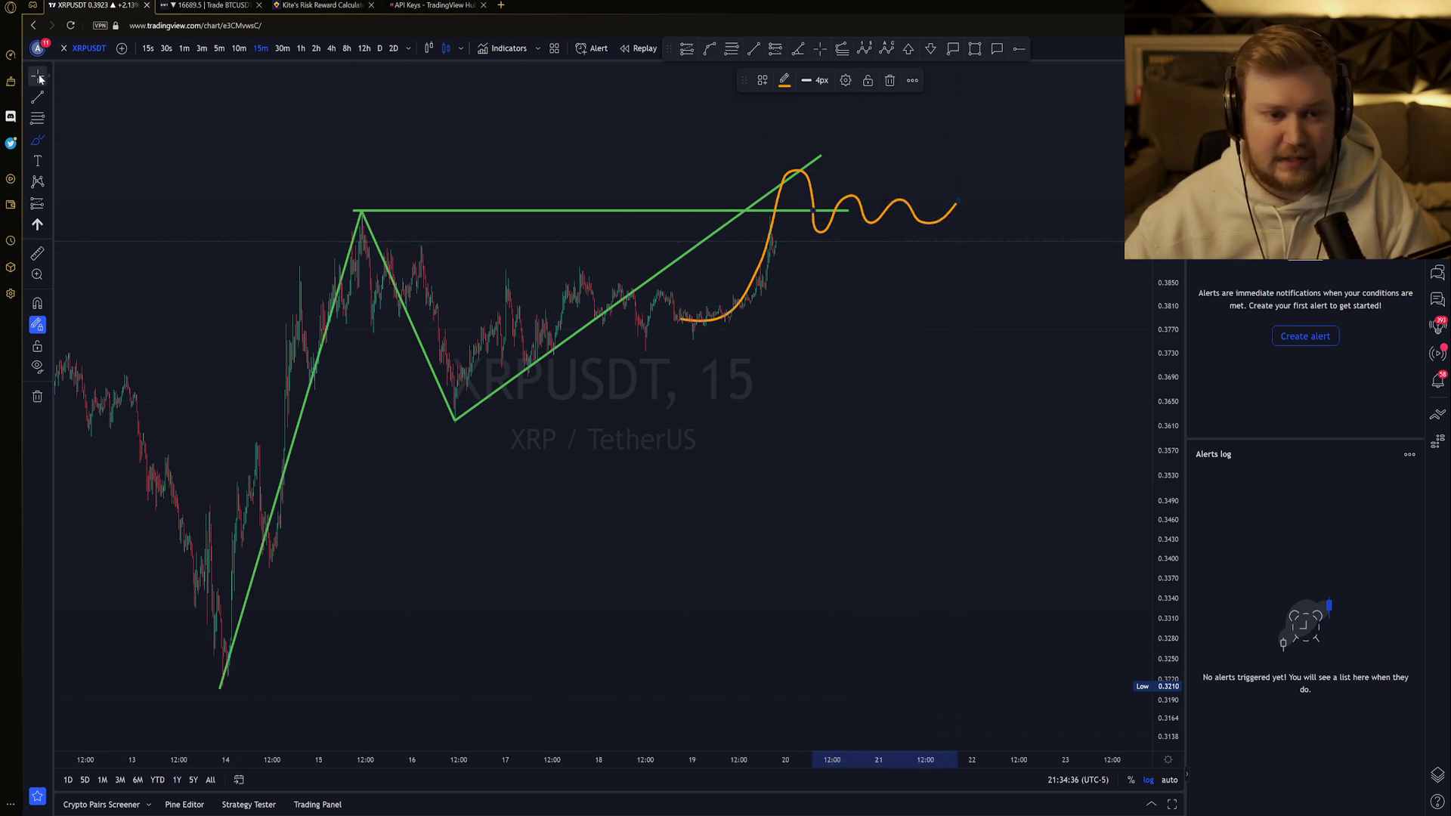
- Pan the chart and stretch the price scale to frame the orange projection
scroll(548, 157, up, 3)
drag(739, 207, 634, 123)
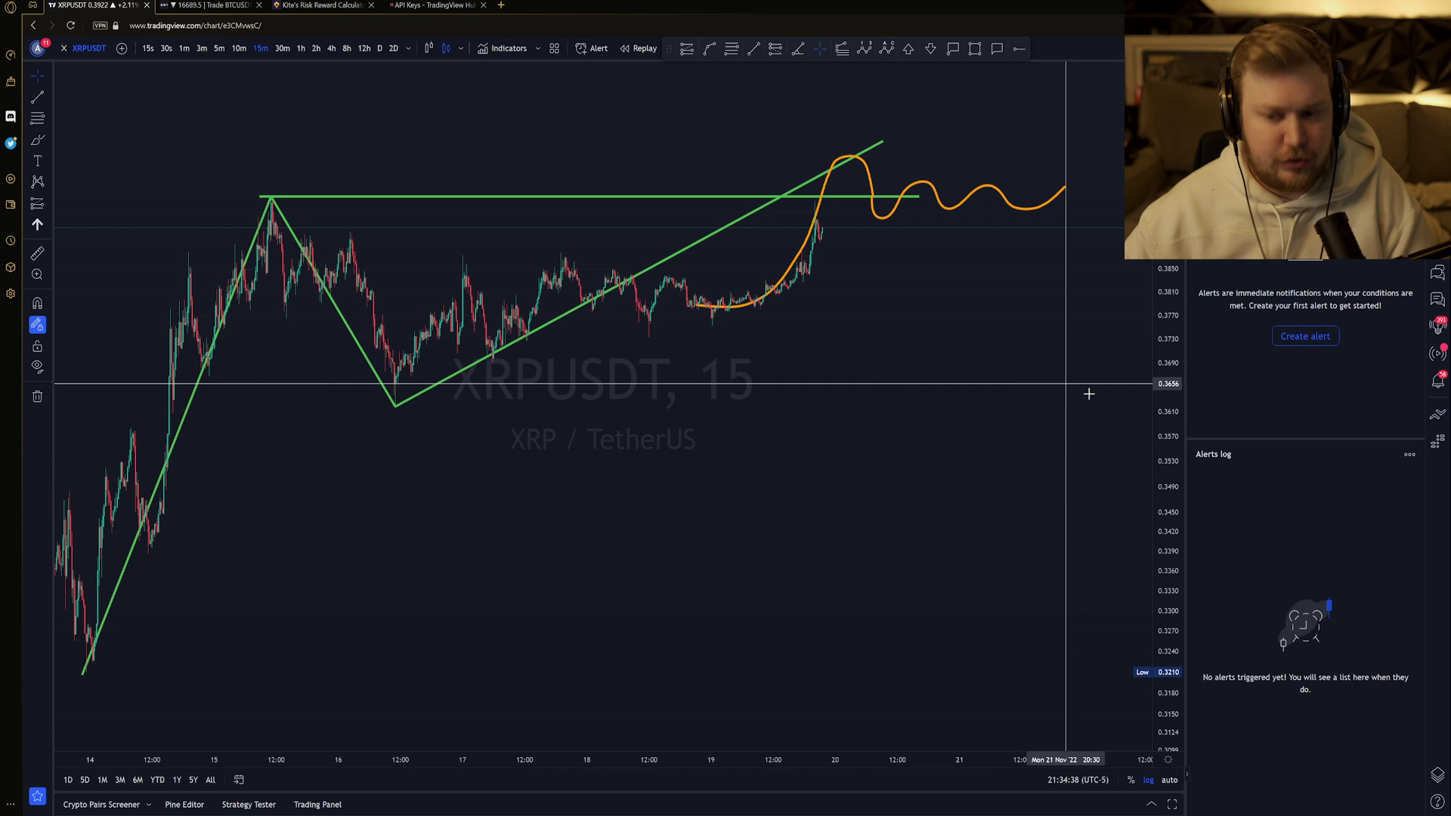
drag(1169, 436, 973, 370)
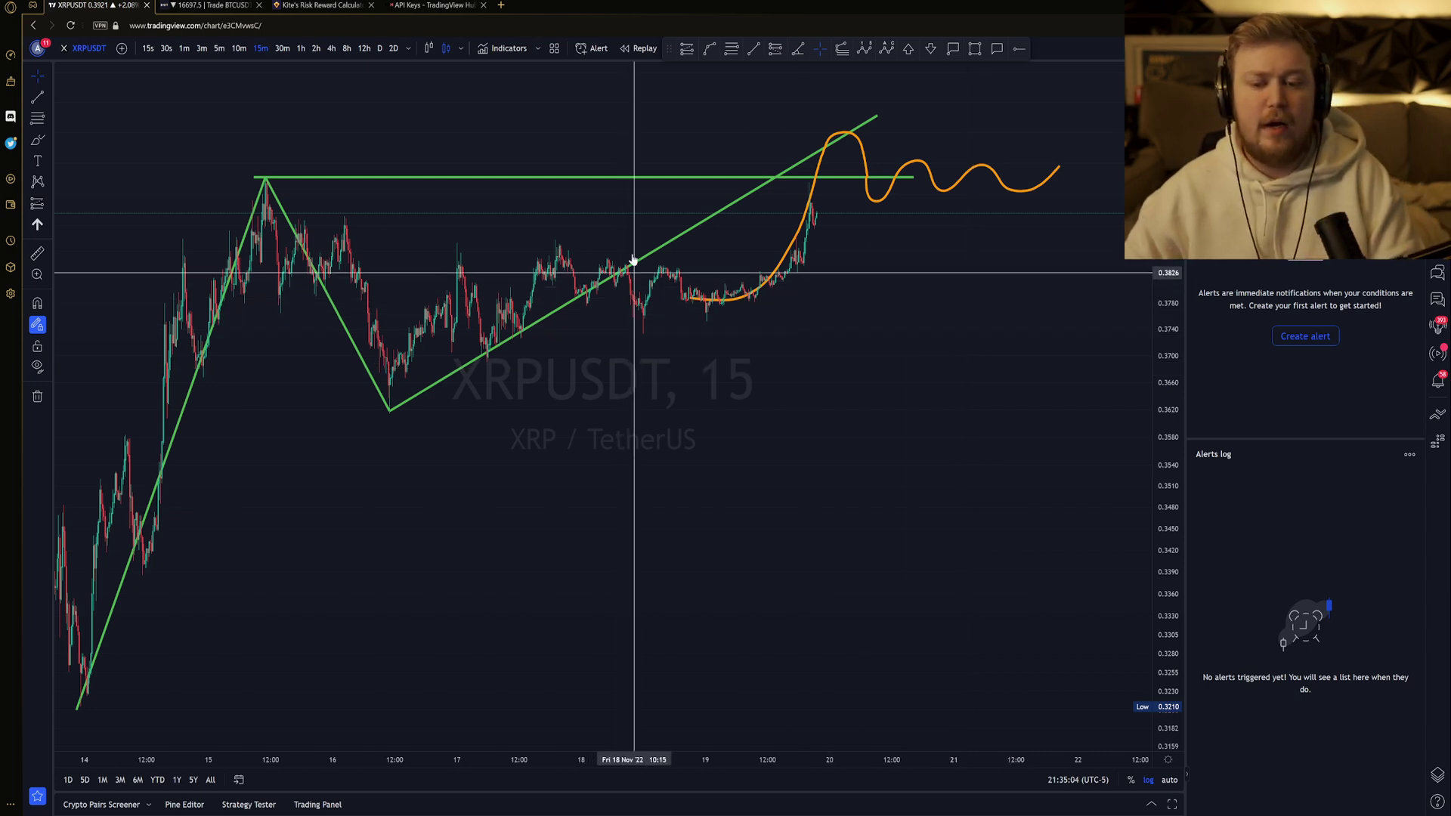
drag(630, 148, 675, 207)
scroll(675, 208, down, 5)
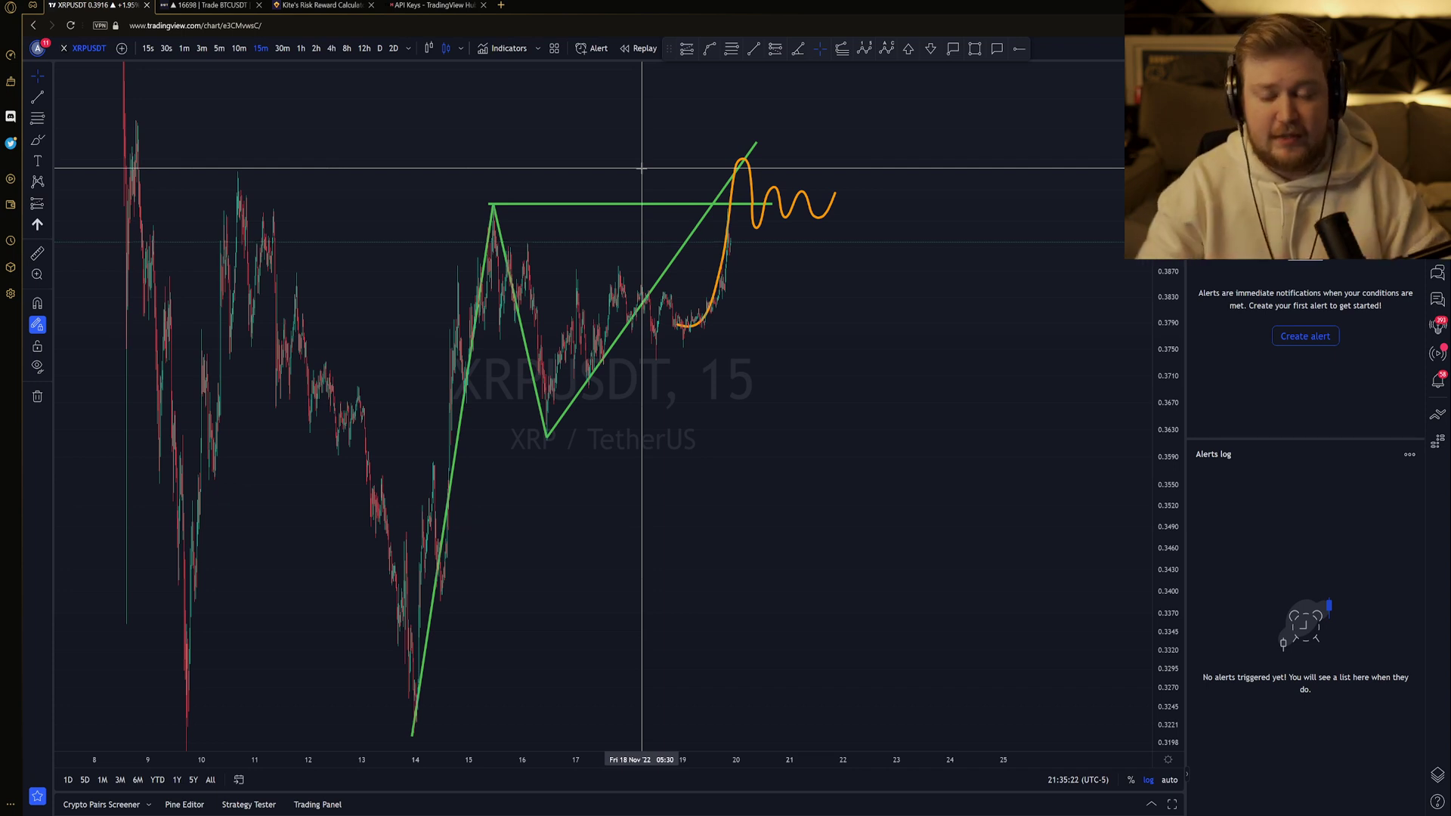
- Remove all drawings from the XRPUSDT chart
click(37, 398)
click(98, 390)
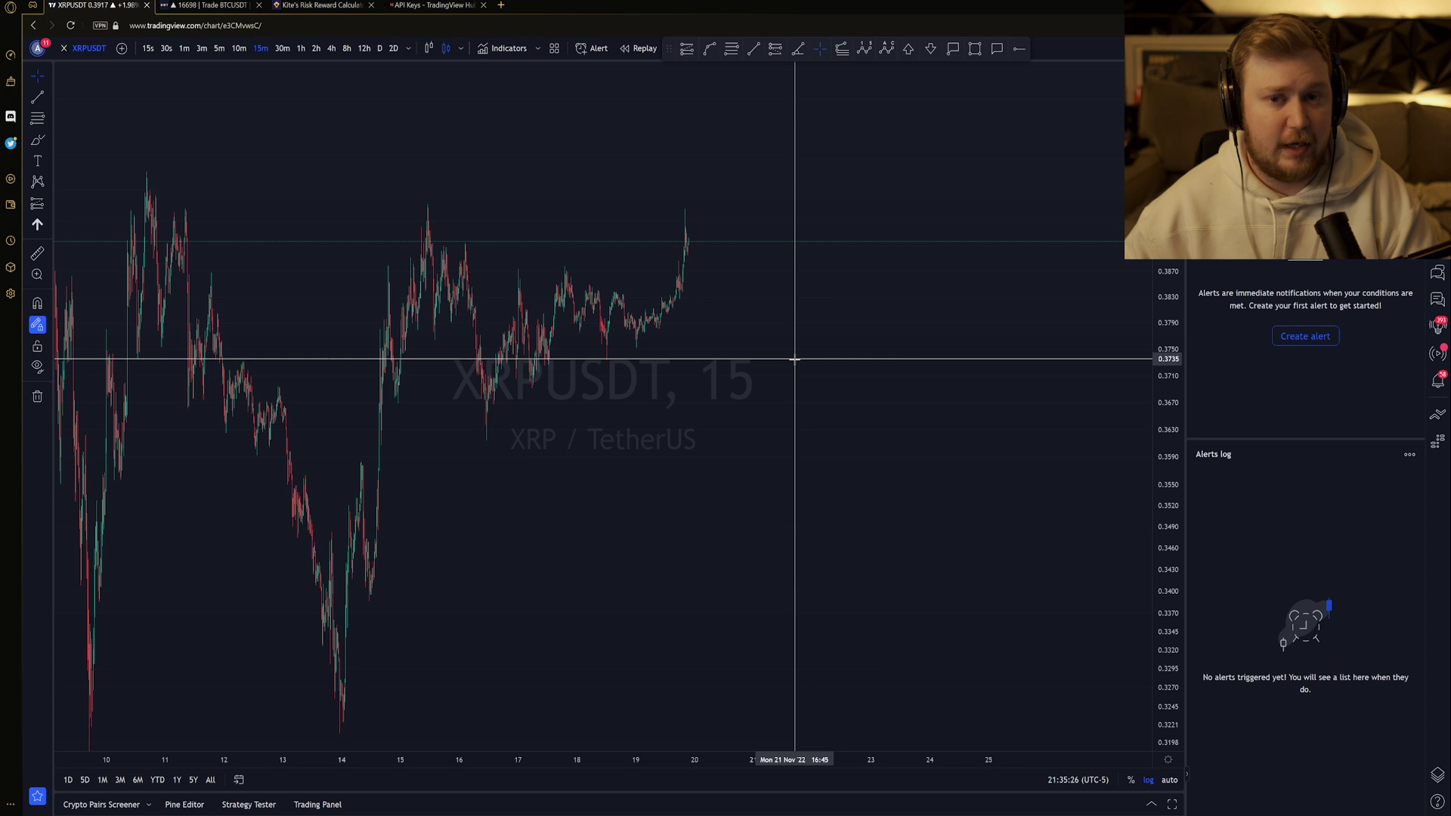
scroll(794, 359, up, 3)
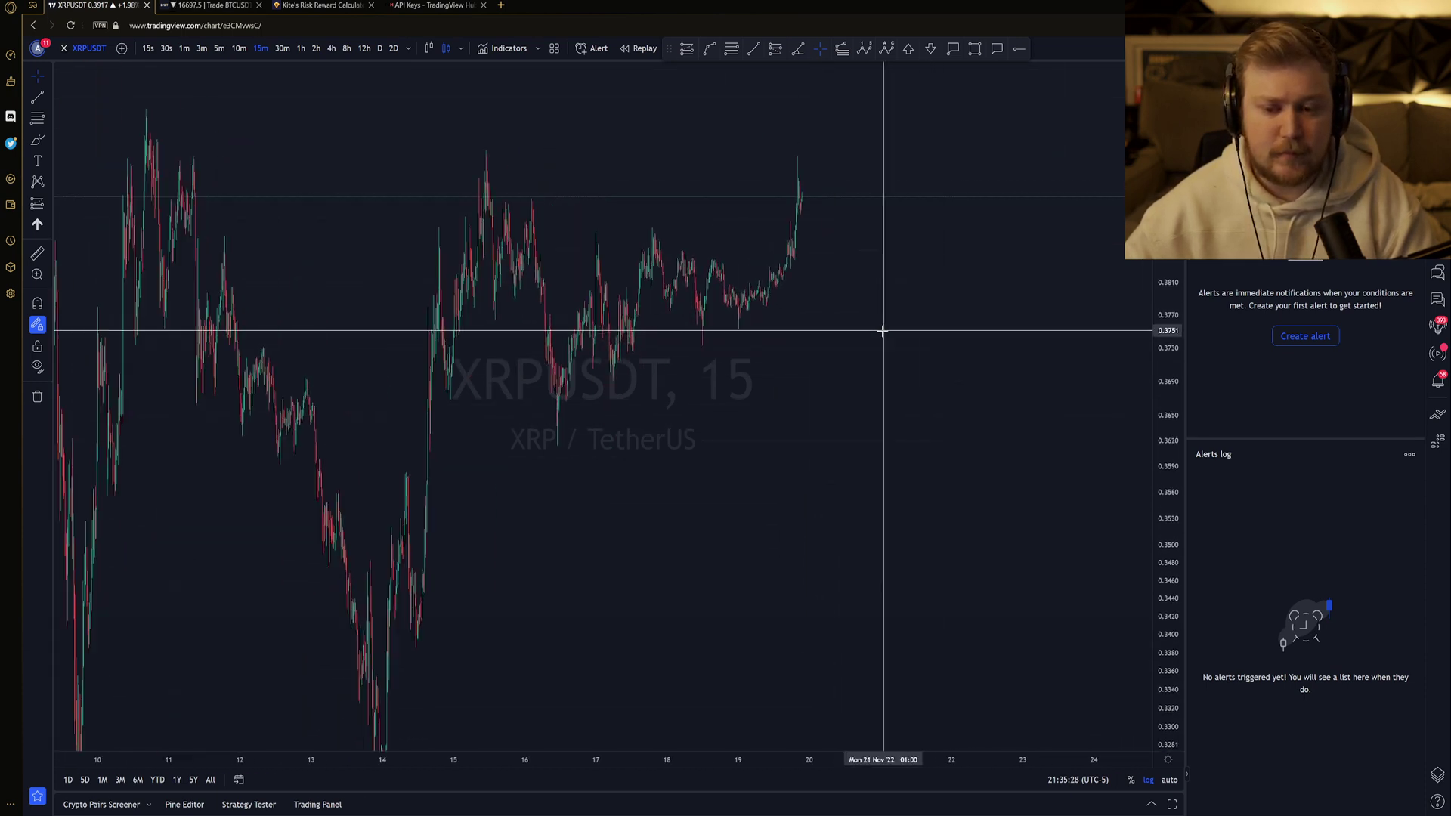
scroll(883, 331, up, 2)
- Draw a zigzag from the November 18 low plus a horizontal level at the small peak
click(37, 97)
click(604, 347)
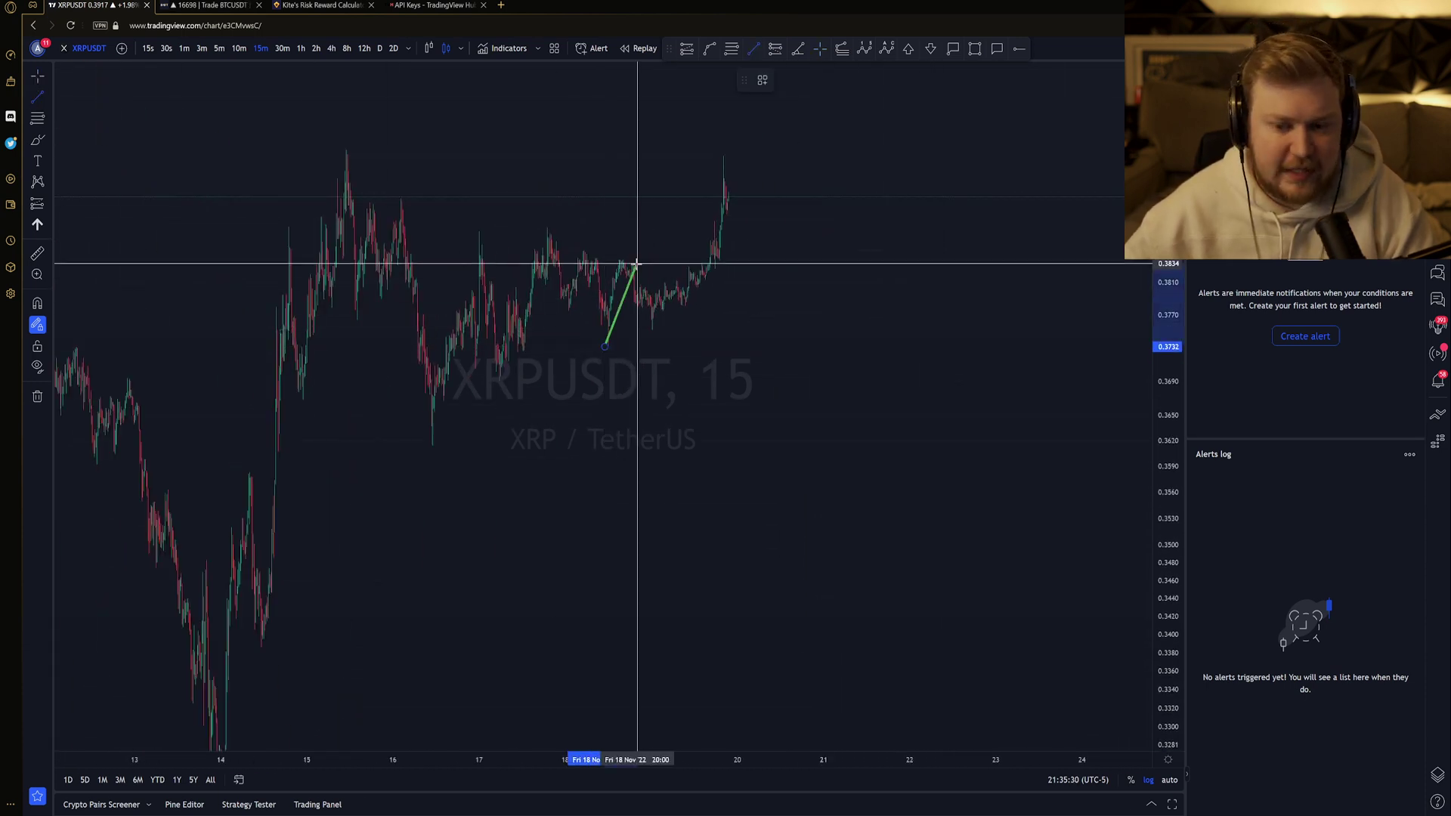
click(621, 259)
click(621, 259)
click(653, 329)
click(653, 329)
click(699, 244)
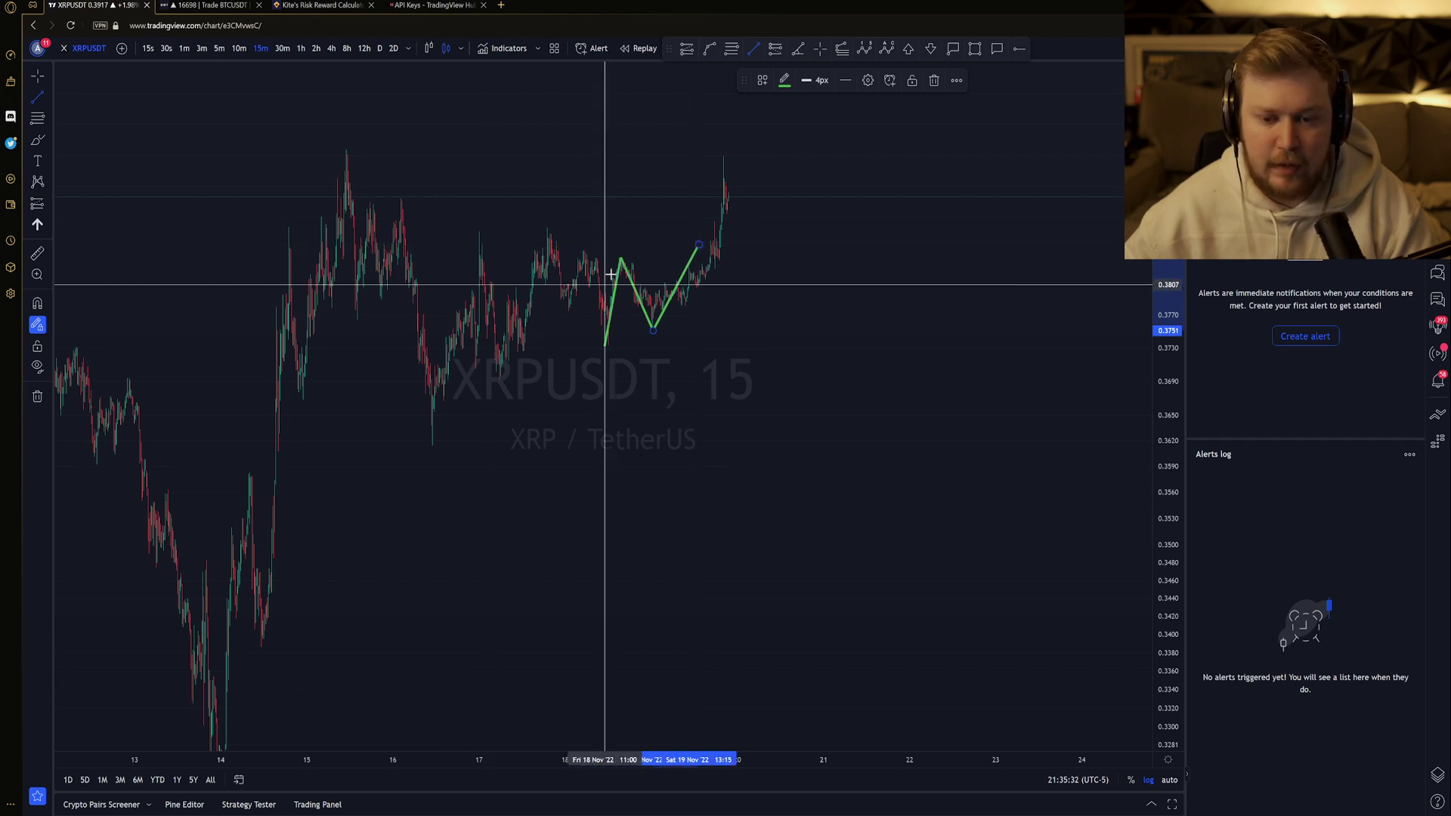
click(612, 259)
click(900, 260)
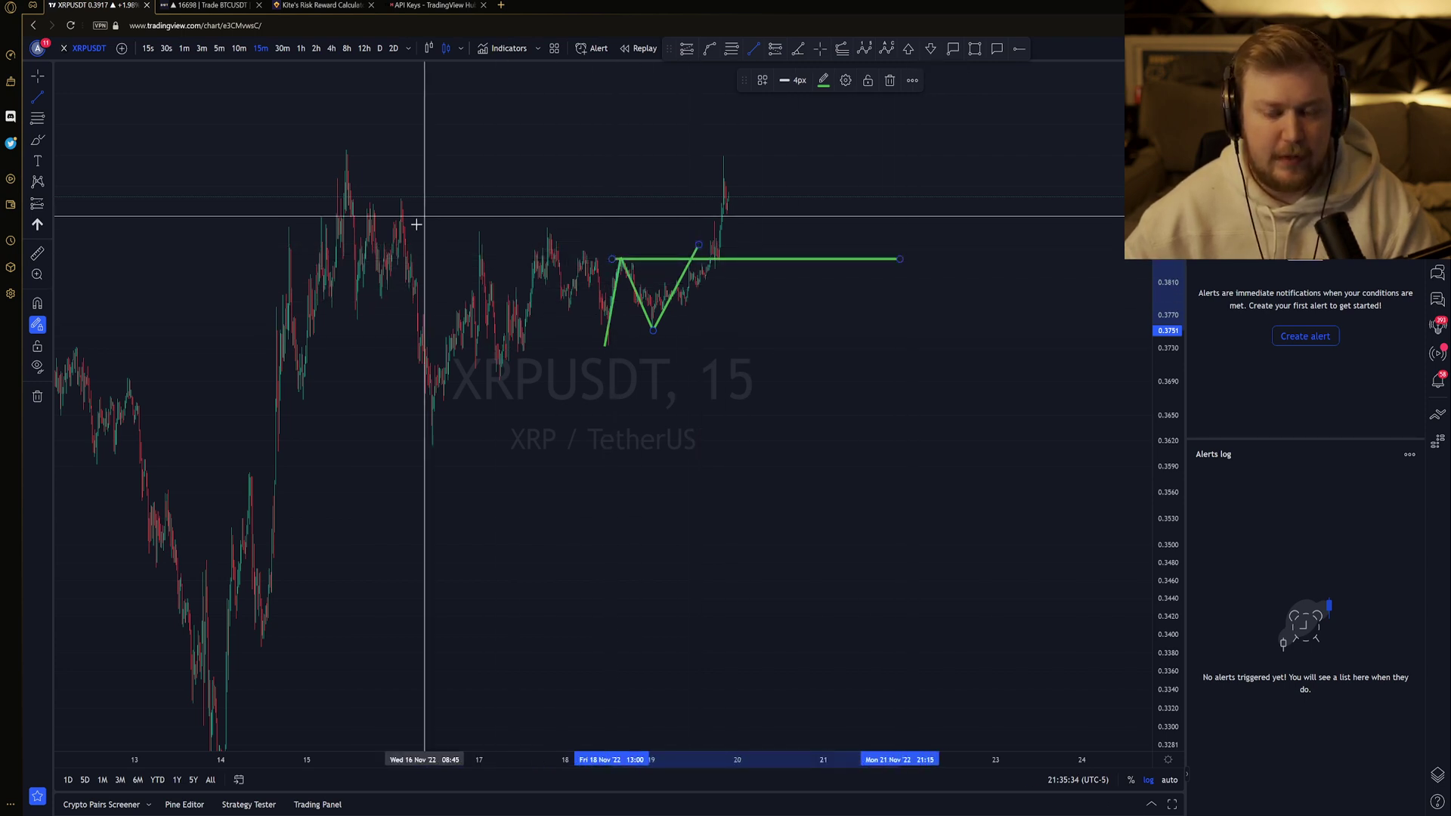
- Draw the November 16 low to November 17 peak swing and a horizontal level at that peak
click(431, 444)
click(547, 225)
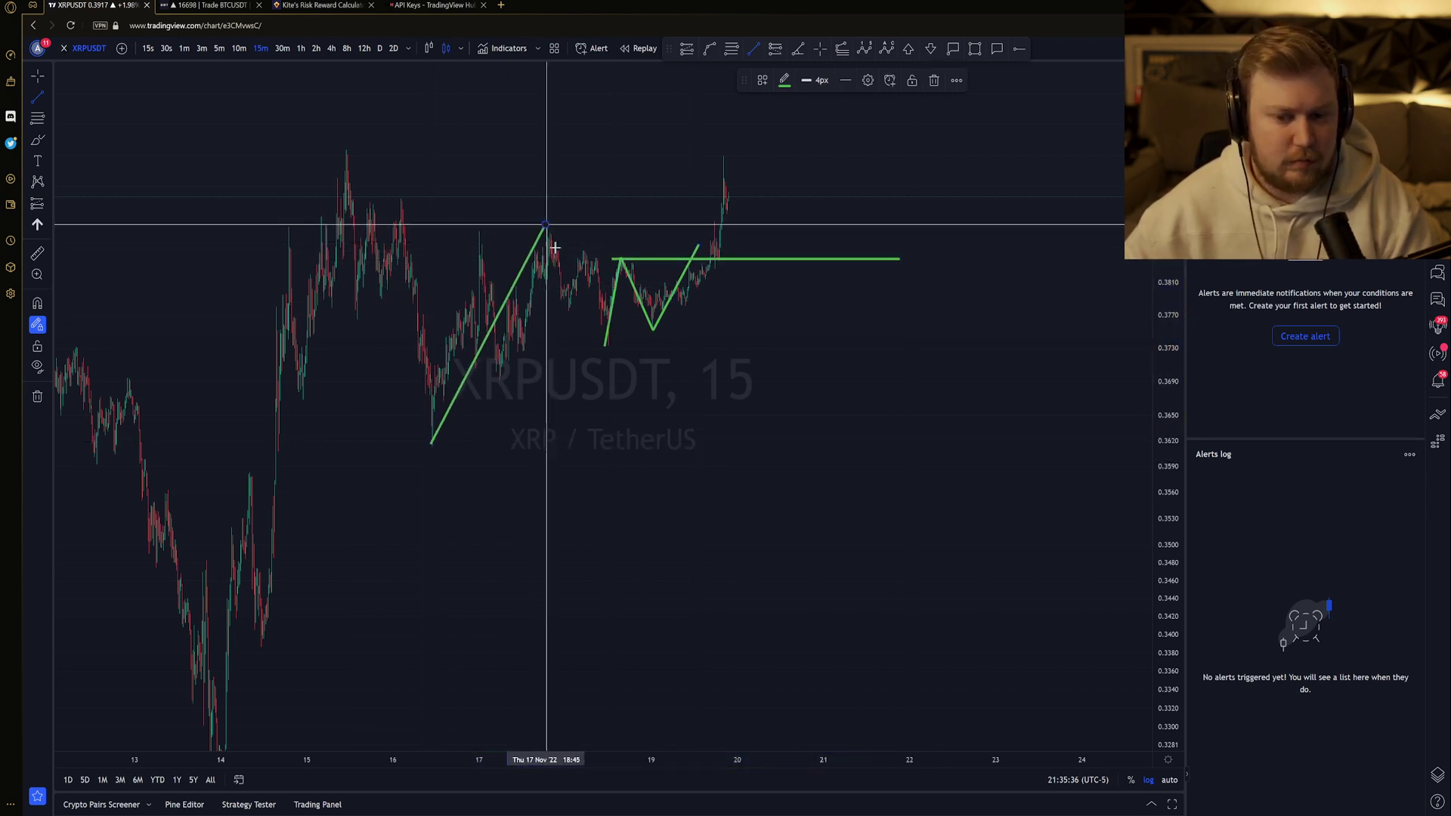
click(546, 224)
click(606, 344)
click(606, 344)
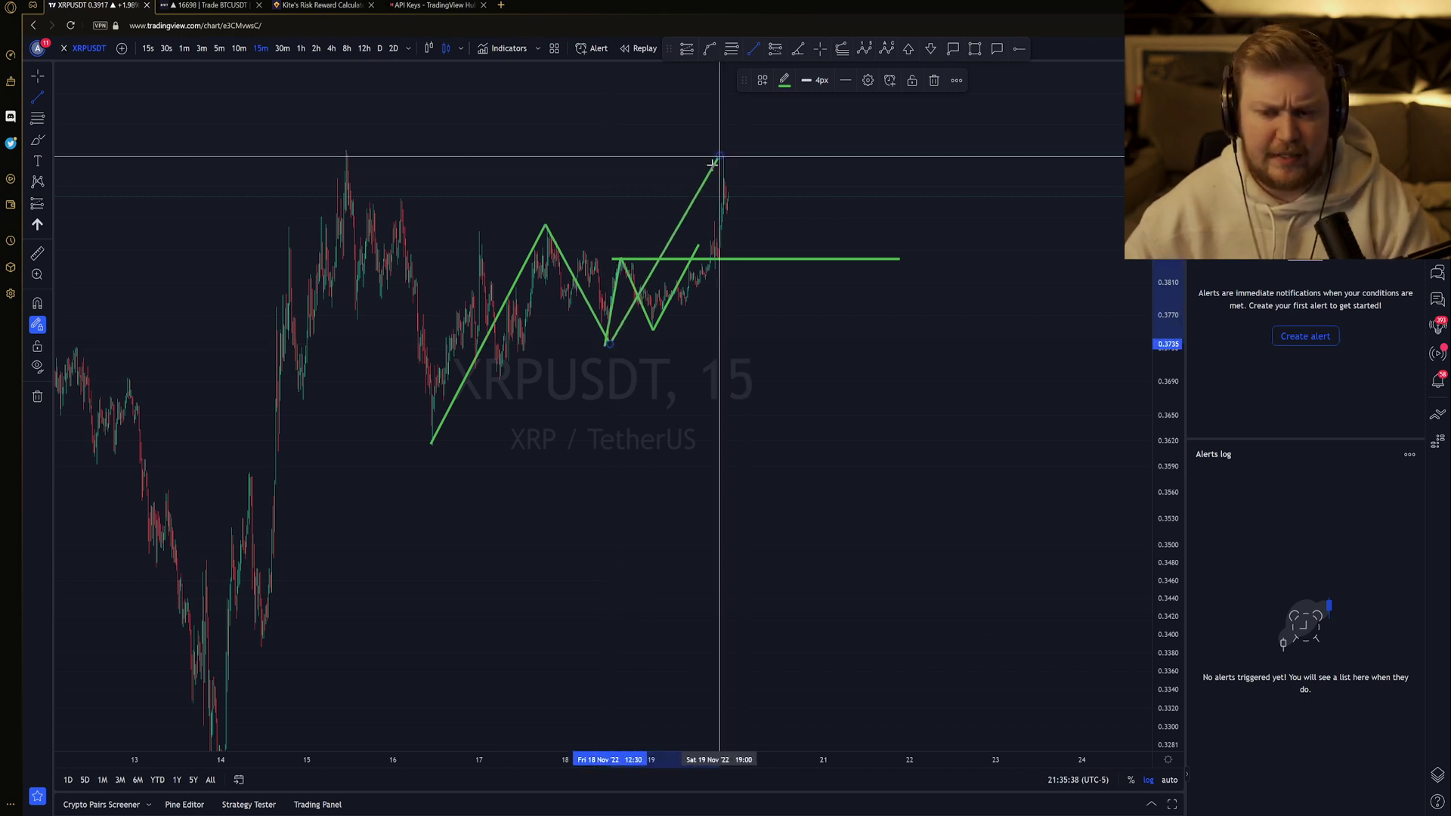
click(719, 157)
click(506, 224)
click(920, 225)
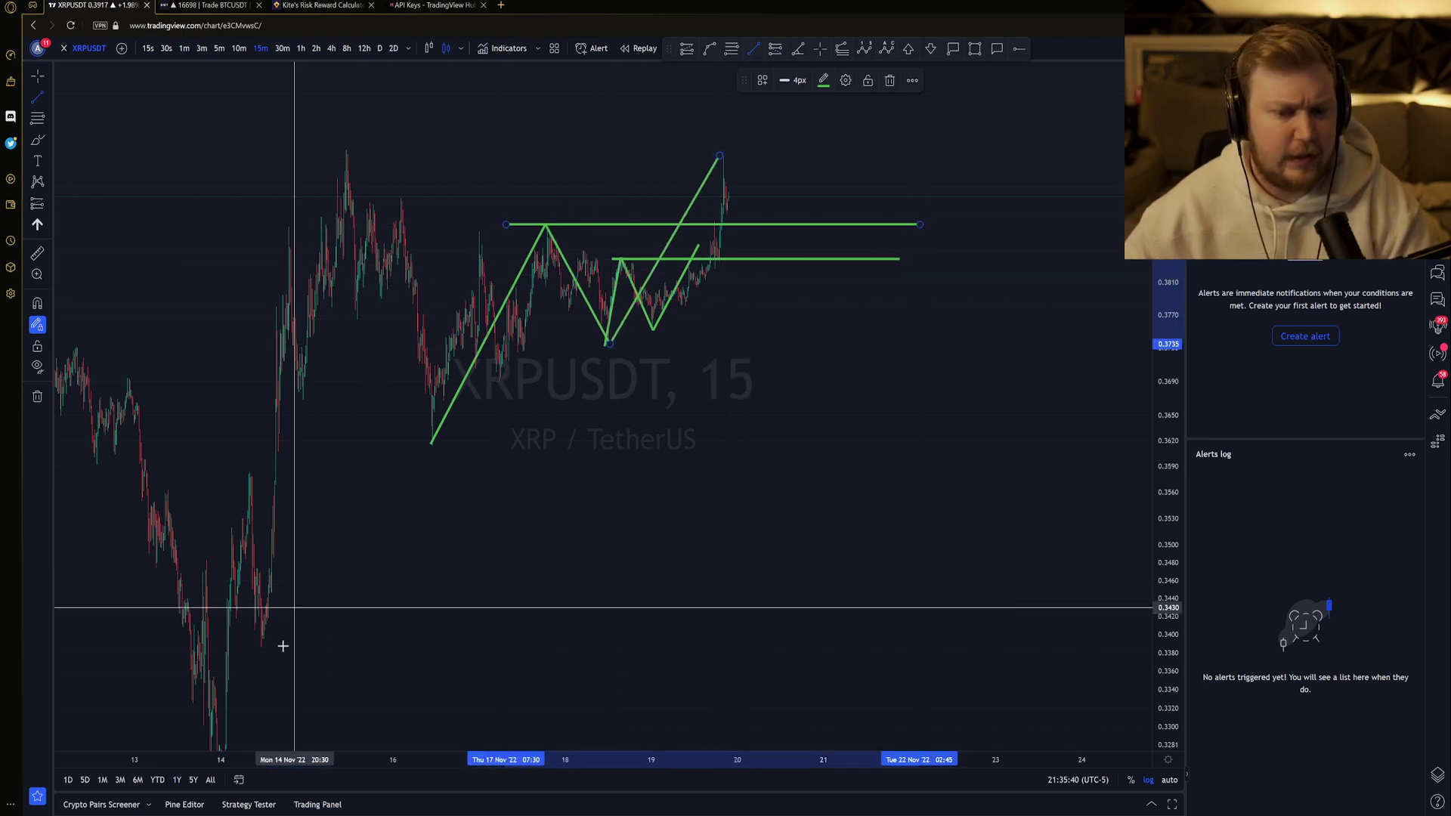
- Draw the November 14 low to November 15 top swing and a horizontal level at that top
click(229, 684)
click(346, 156)
click(345, 157)
click(429, 443)
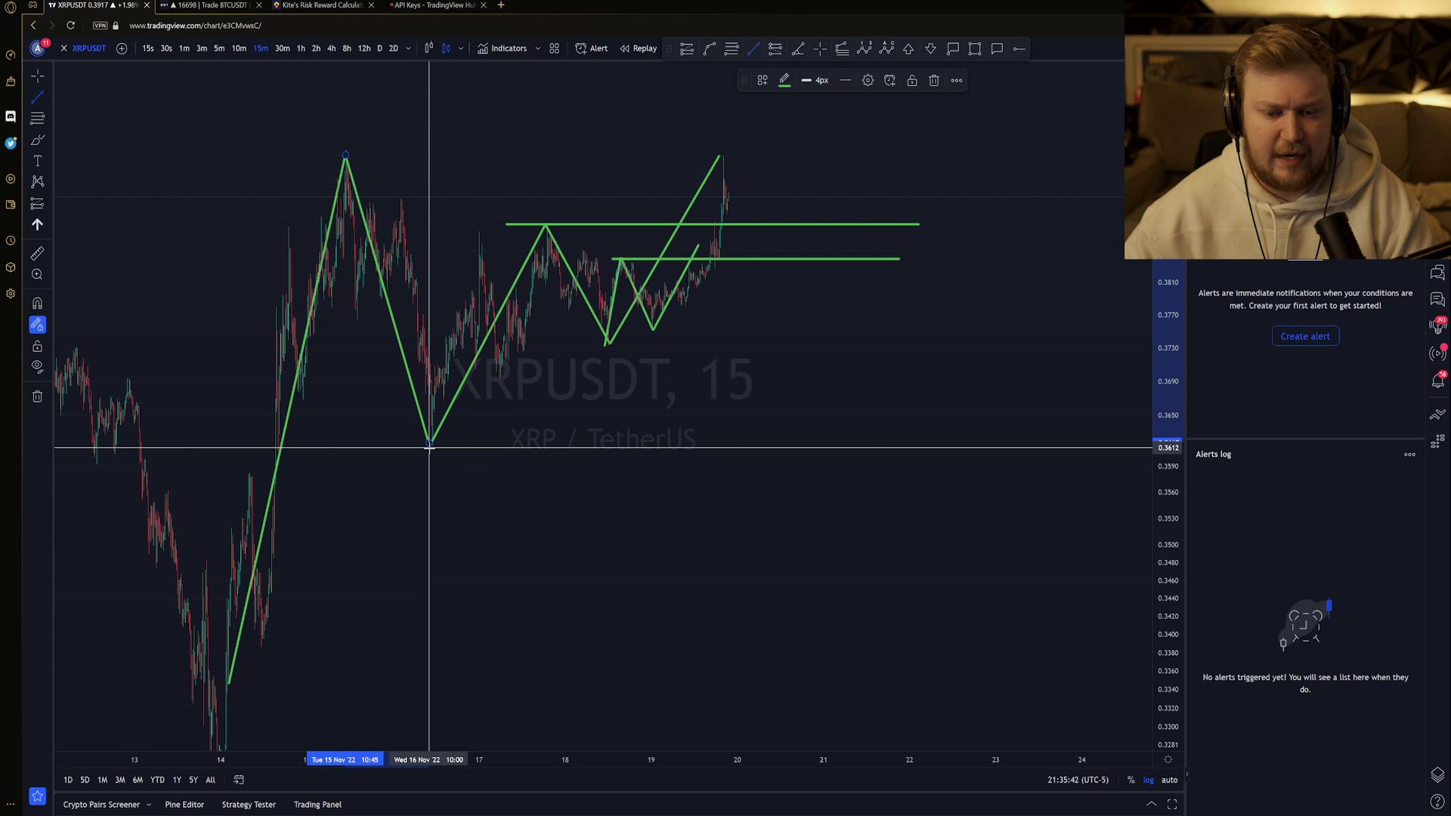
click(429, 444)
click(750, 93)
click(333, 150)
click(928, 149)
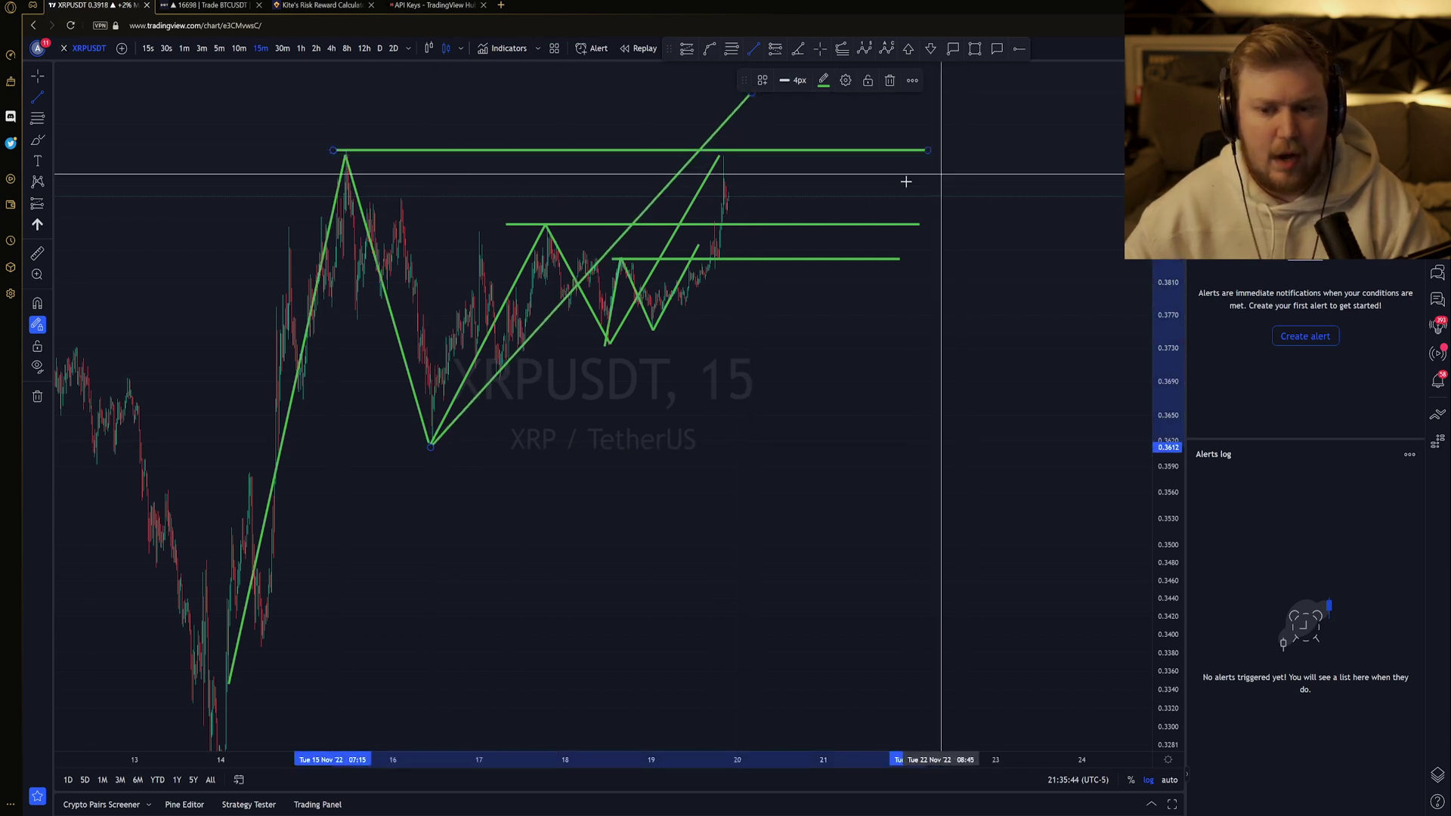
- Delete the long rising lines and the falling line from the top
click(37, 75)
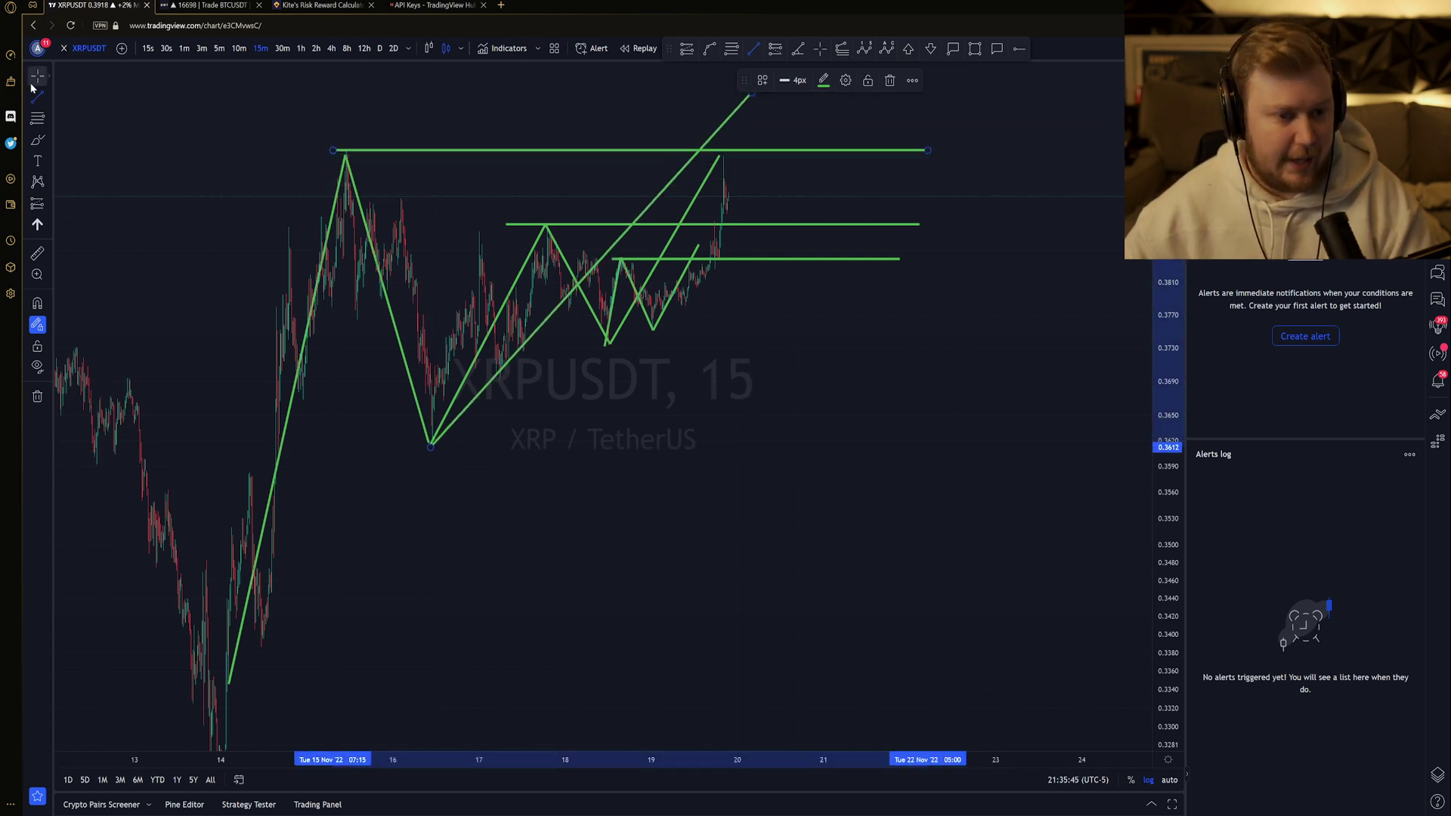
click(486, 382)
key(Delete)
click(466, 374)
key(Delete)
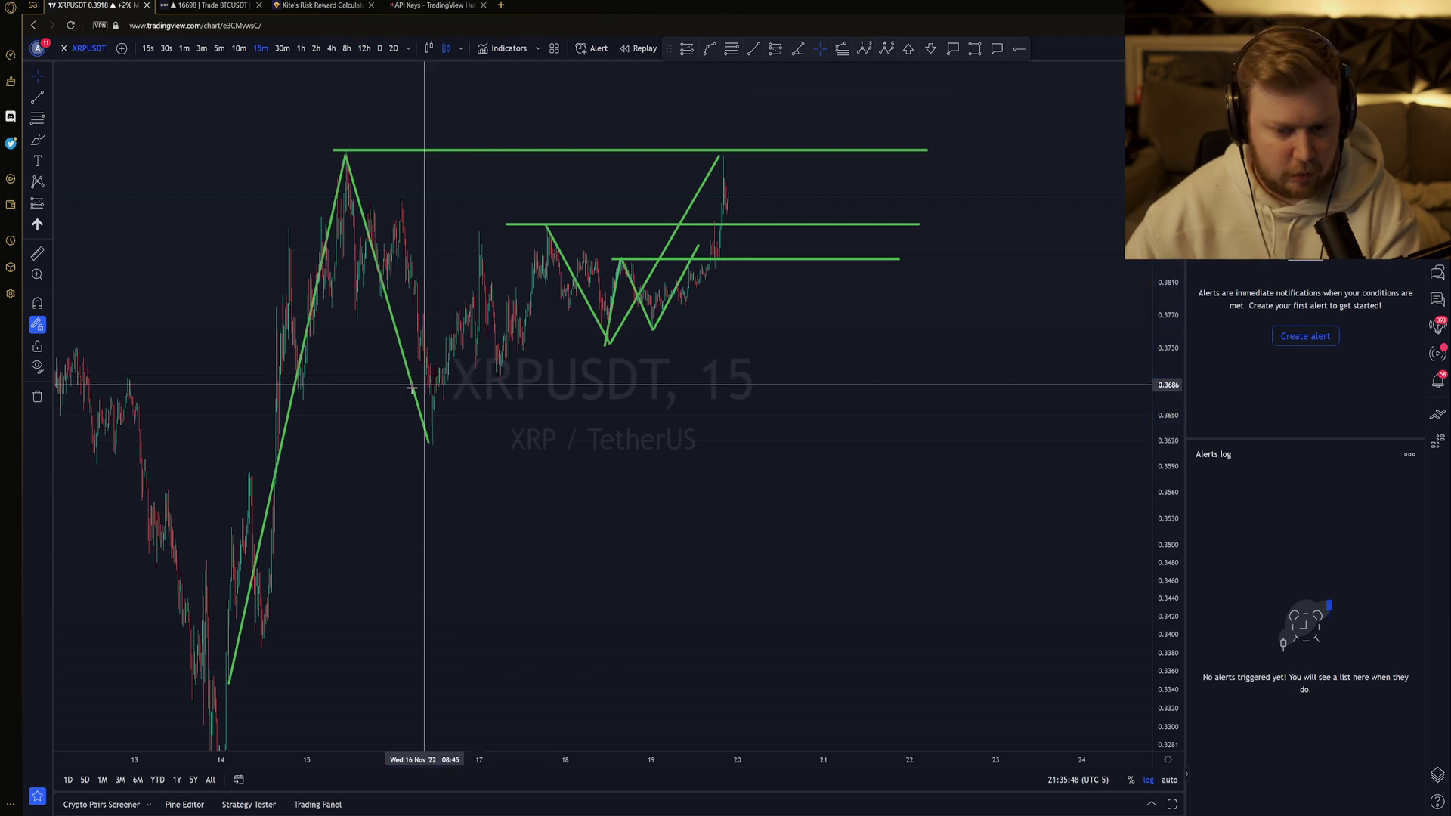
click(412, 389)
key(Delete)
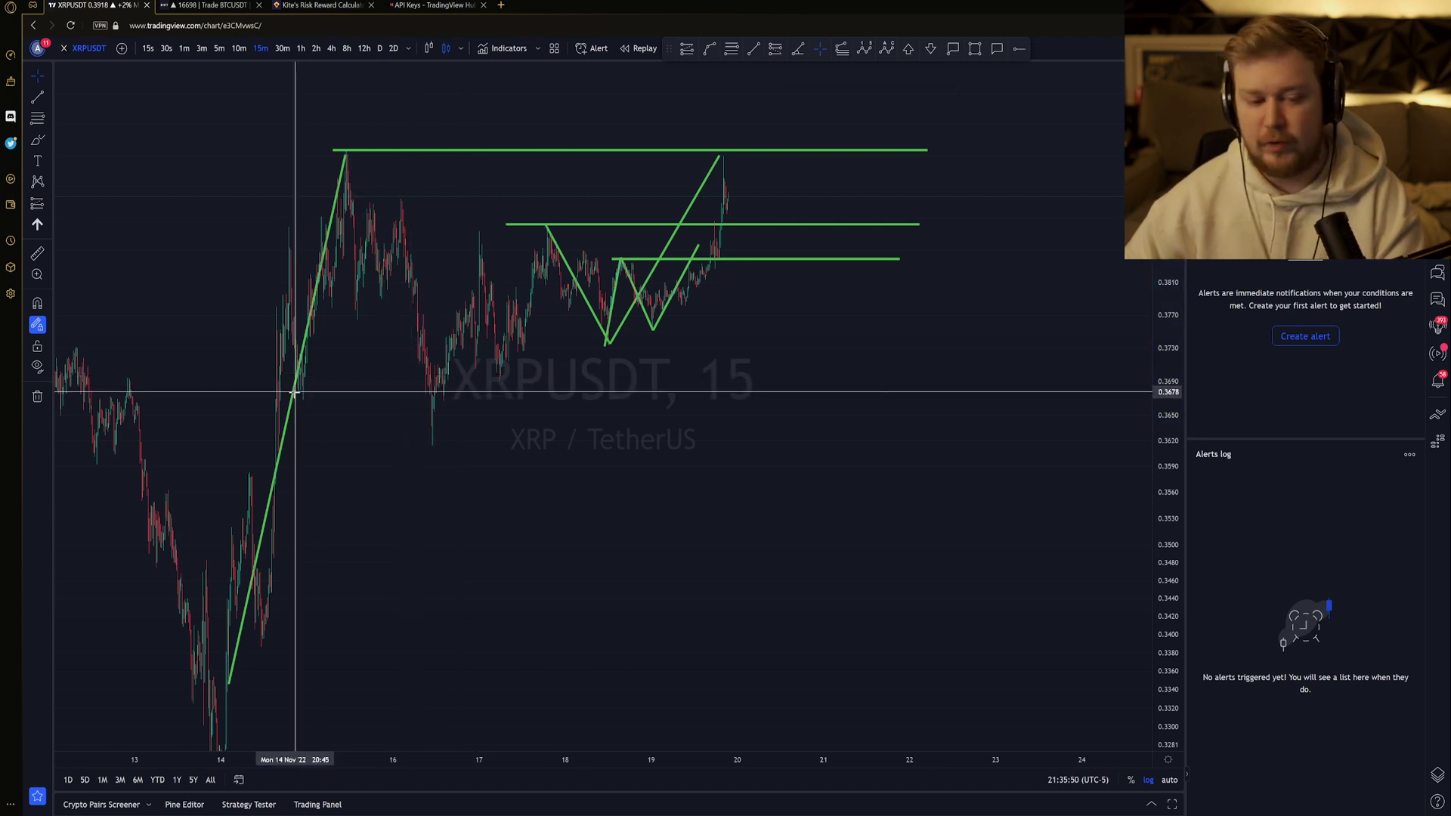
click(293, 392)
key(Delete)
- Delete the remaining W and V diagonal lines, then select the middle horizontal level
click(658, 274)
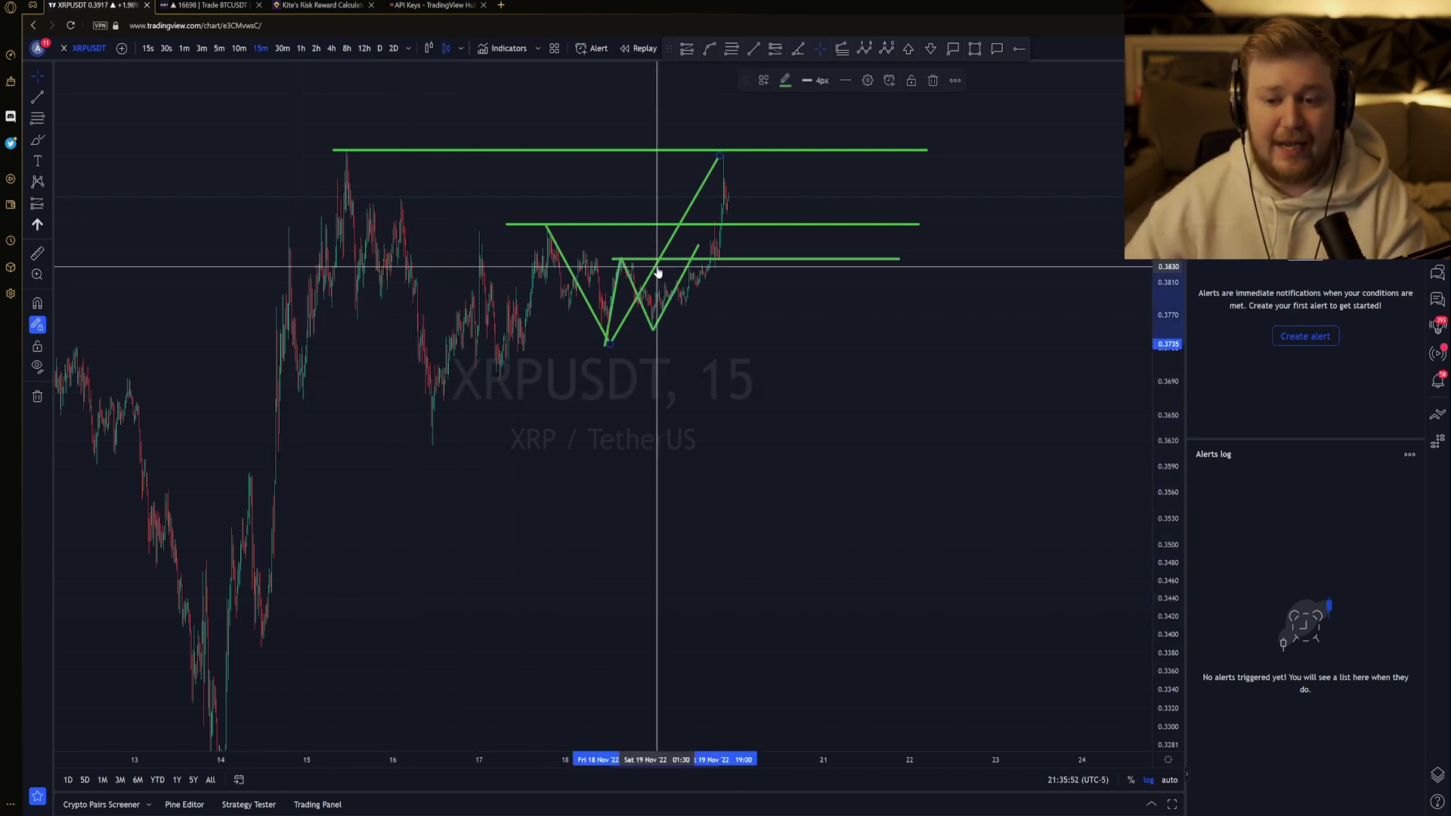
key(Delete)
click(585, 301)
key(Delete)
click(610, 318)
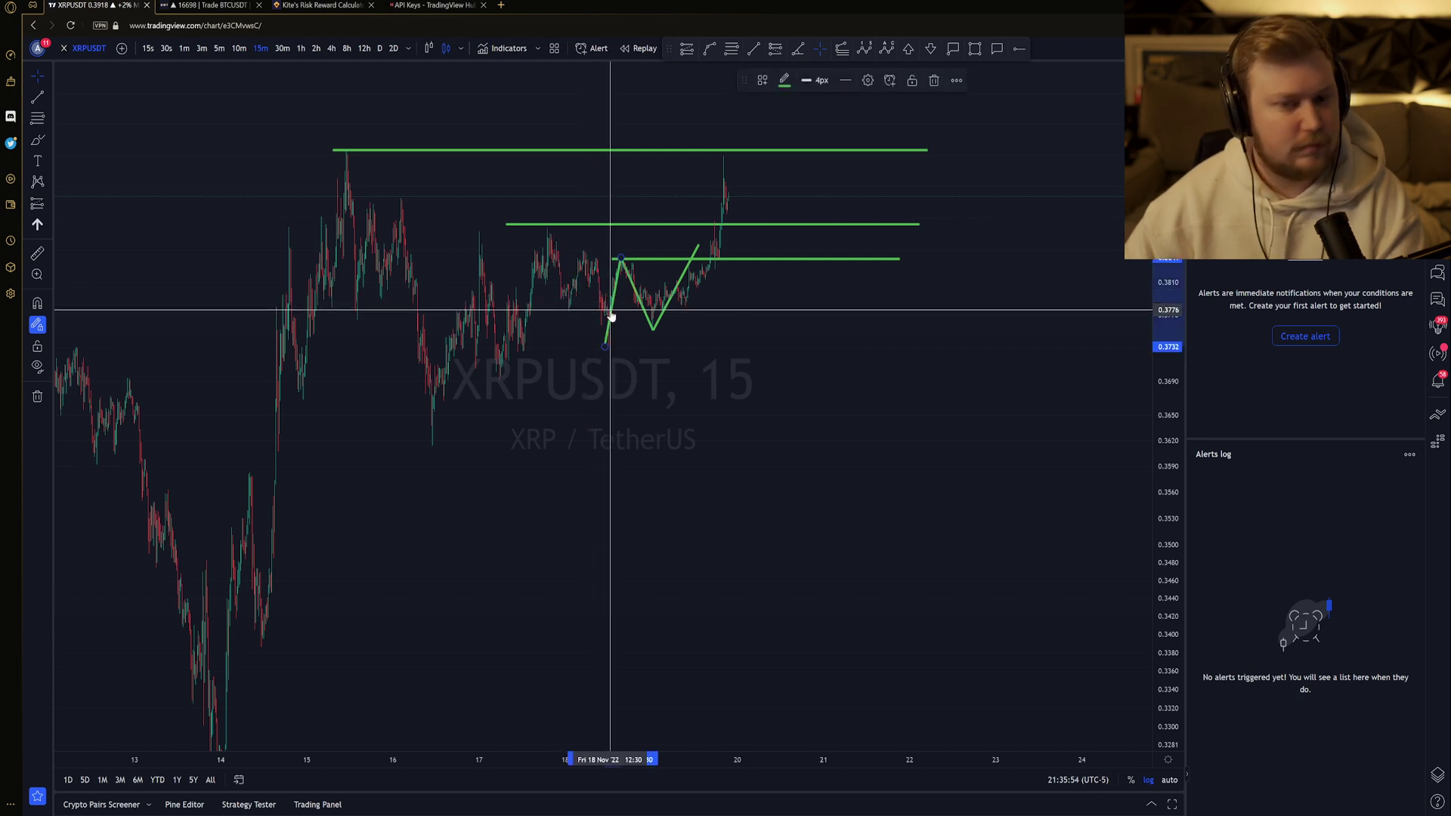
key(Delete)
click(646, 314)
key(Delete)
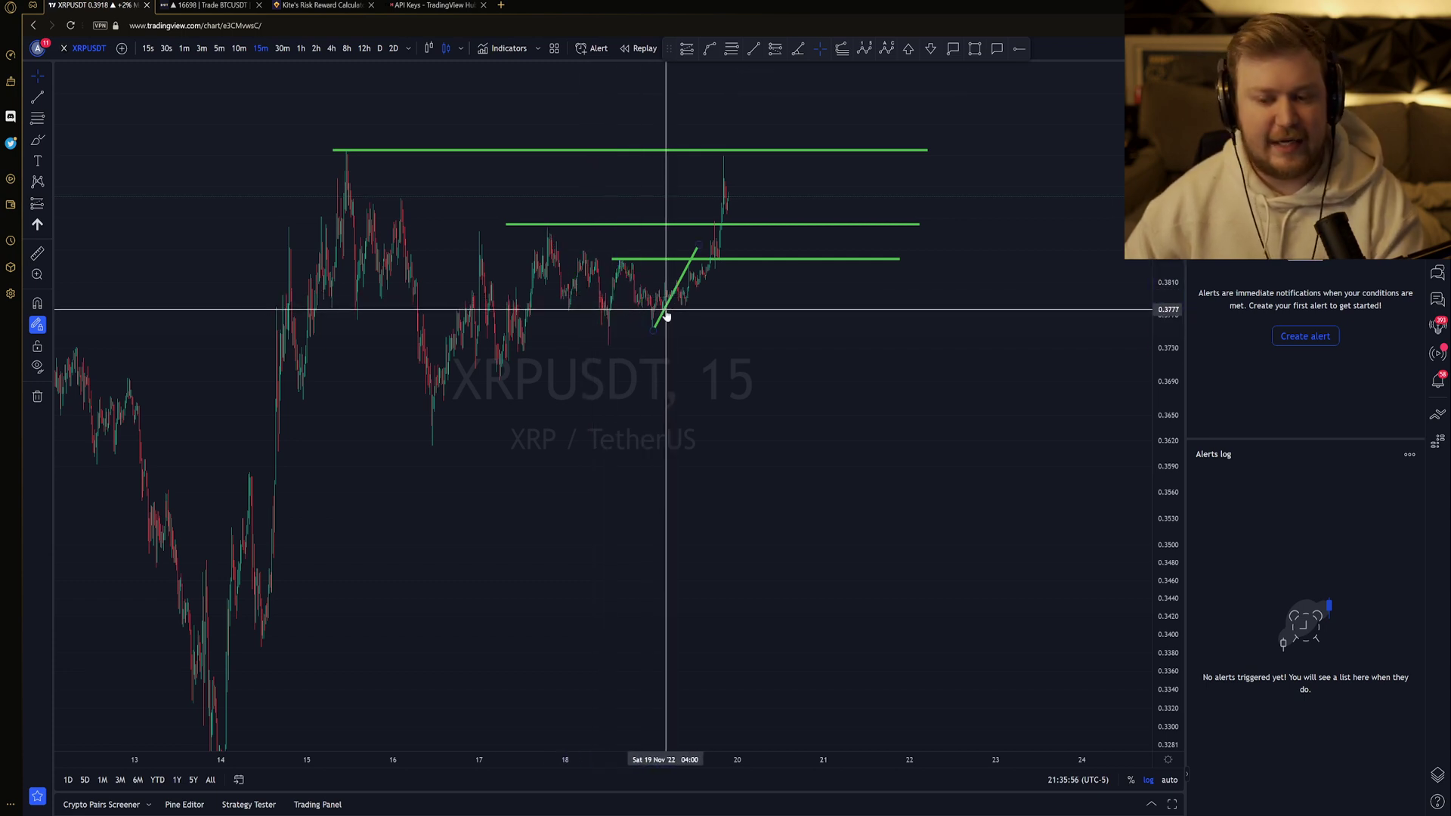
click(665, 316)
key(Delete)
click(748, 226)
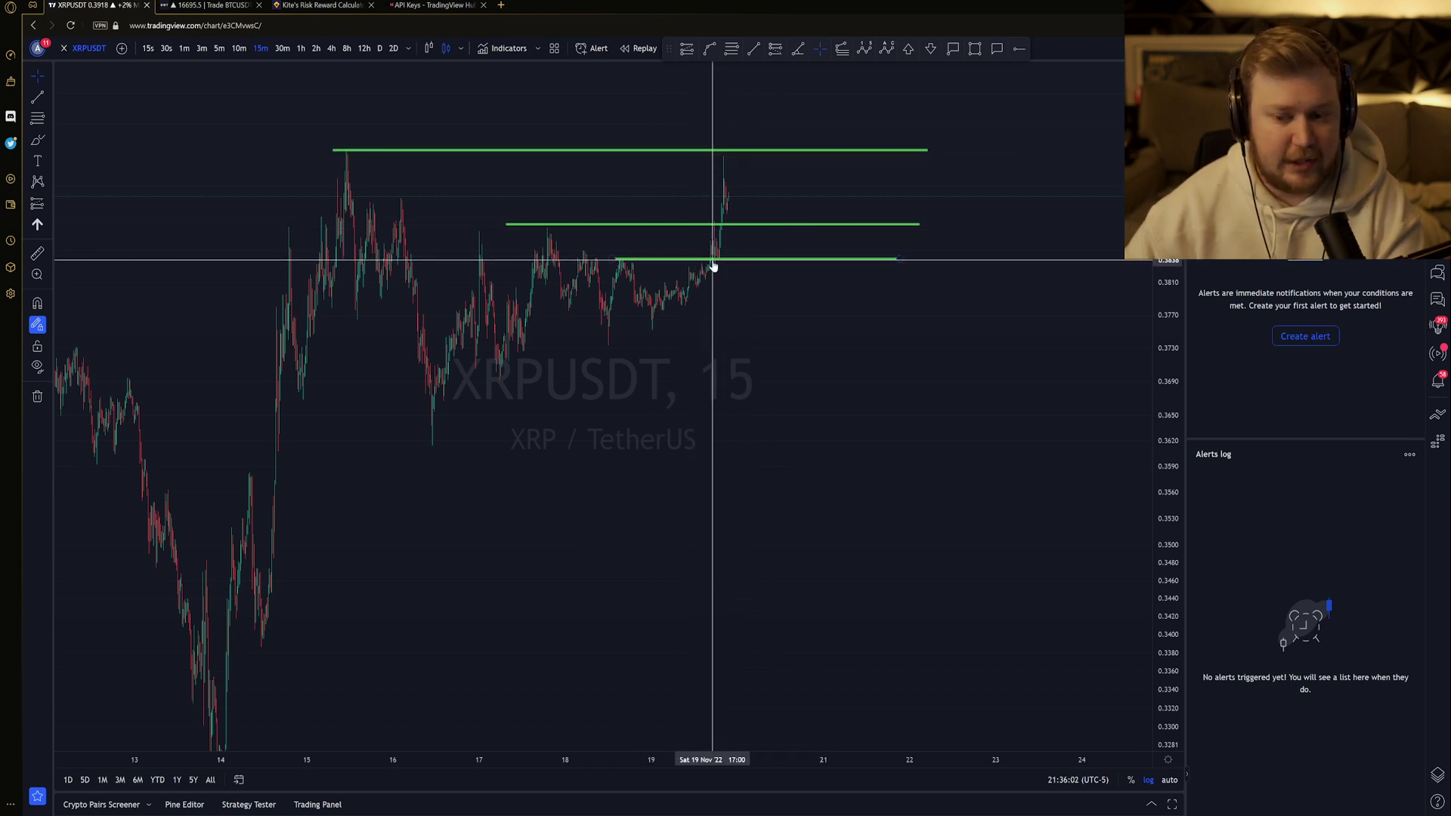
- Circle the retest in orange and measure lower to middle green level: 0.0038 (1.00%) over 12 bars
click(37, 140)
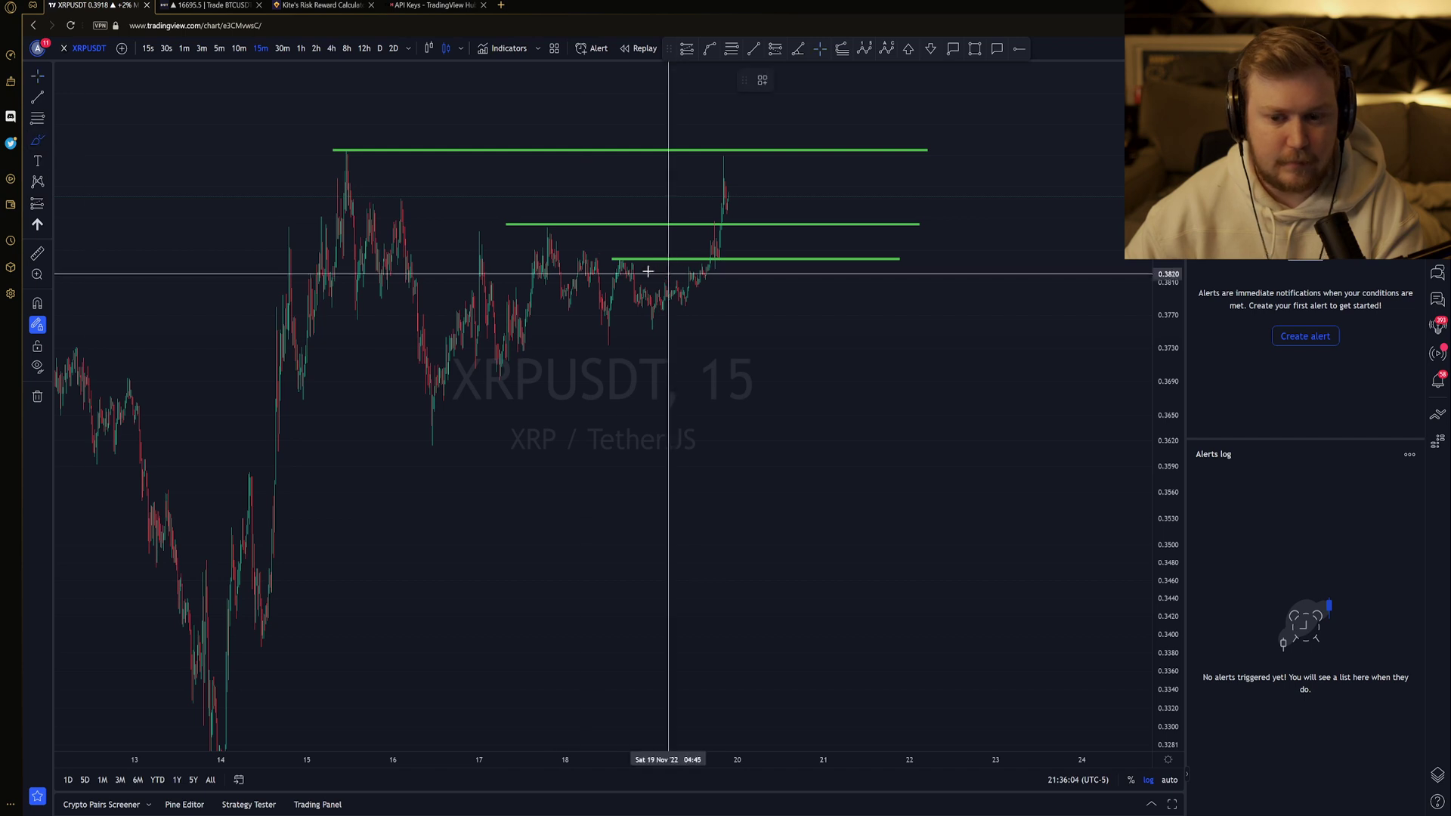
mouse_move(596, 255)
mouse_down()
mouse_move(690, 253)
mouse_move(717, 233)
mouse_move(706, 222)
mouse_move(732, 219)
mouse_up()
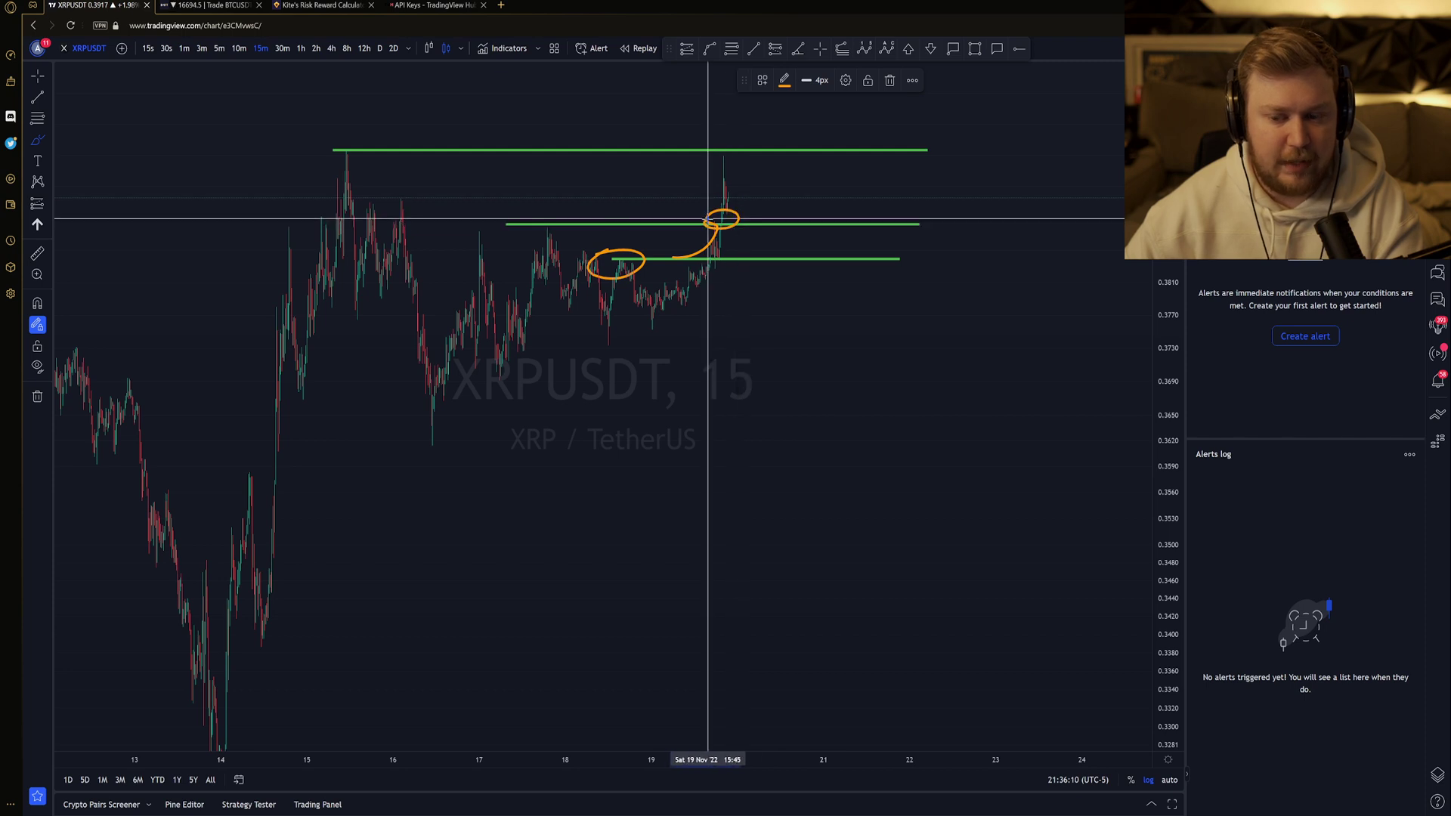
click(37, 253)
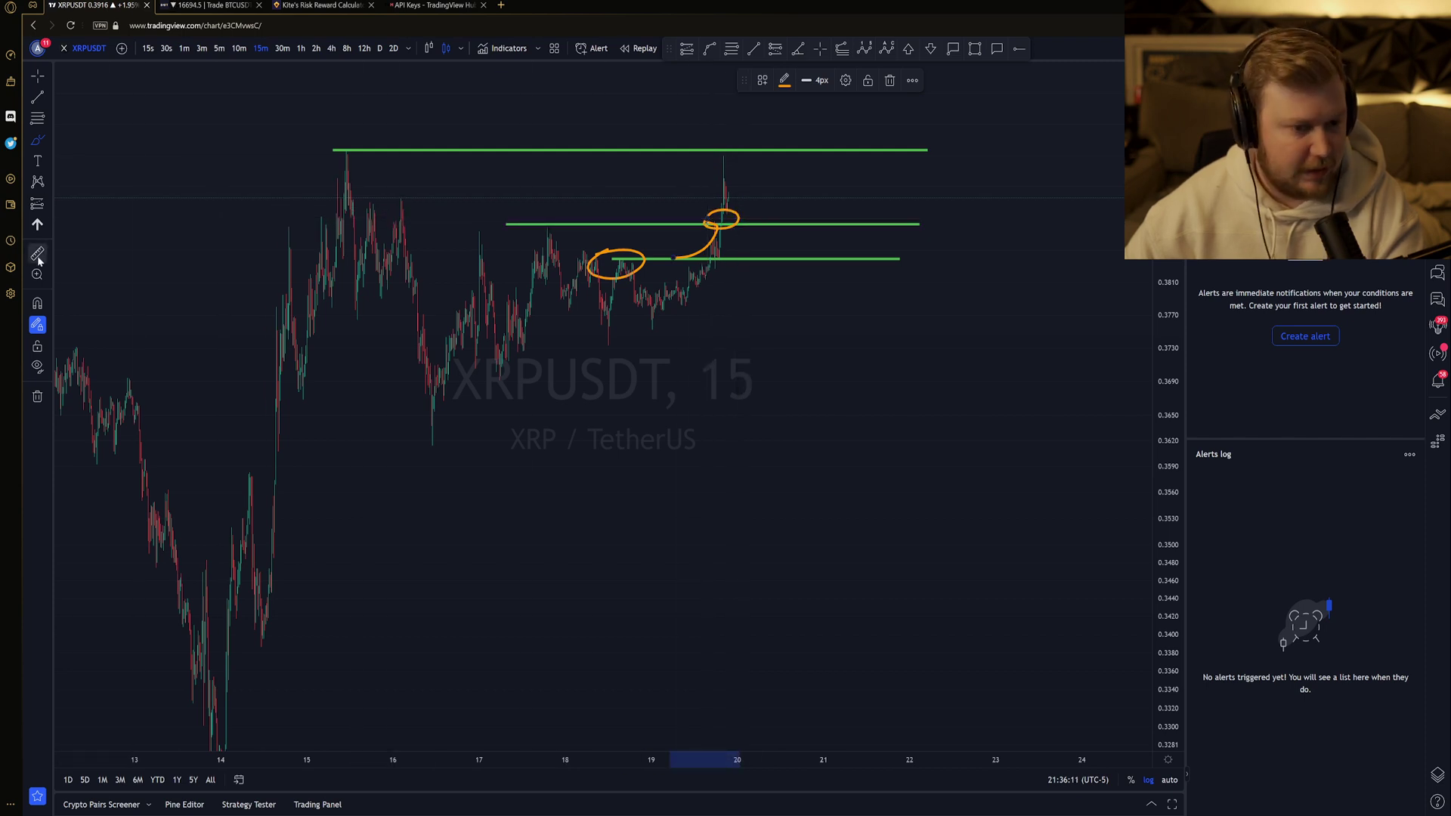
click(767, 257)
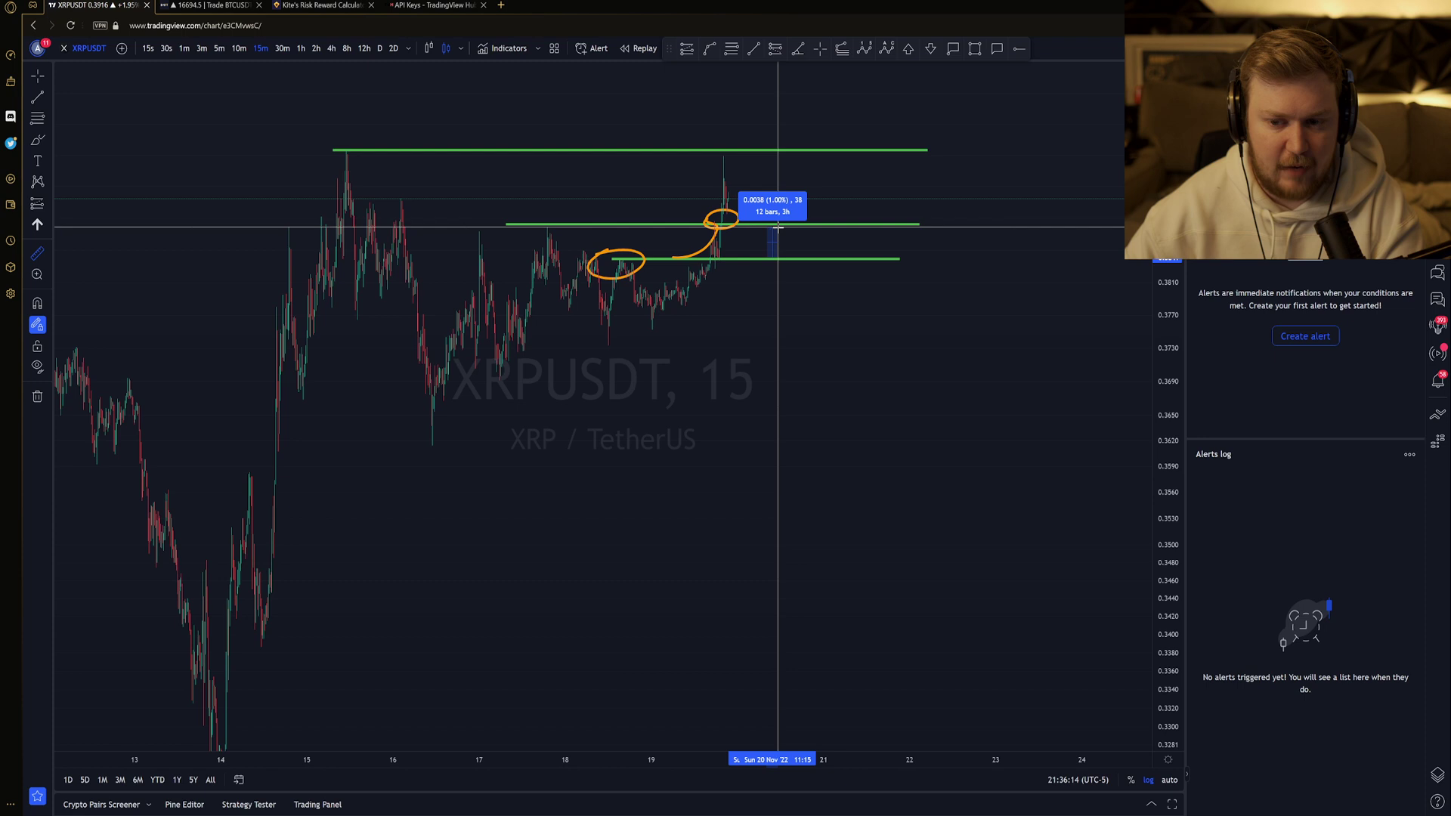
click(779, 226)
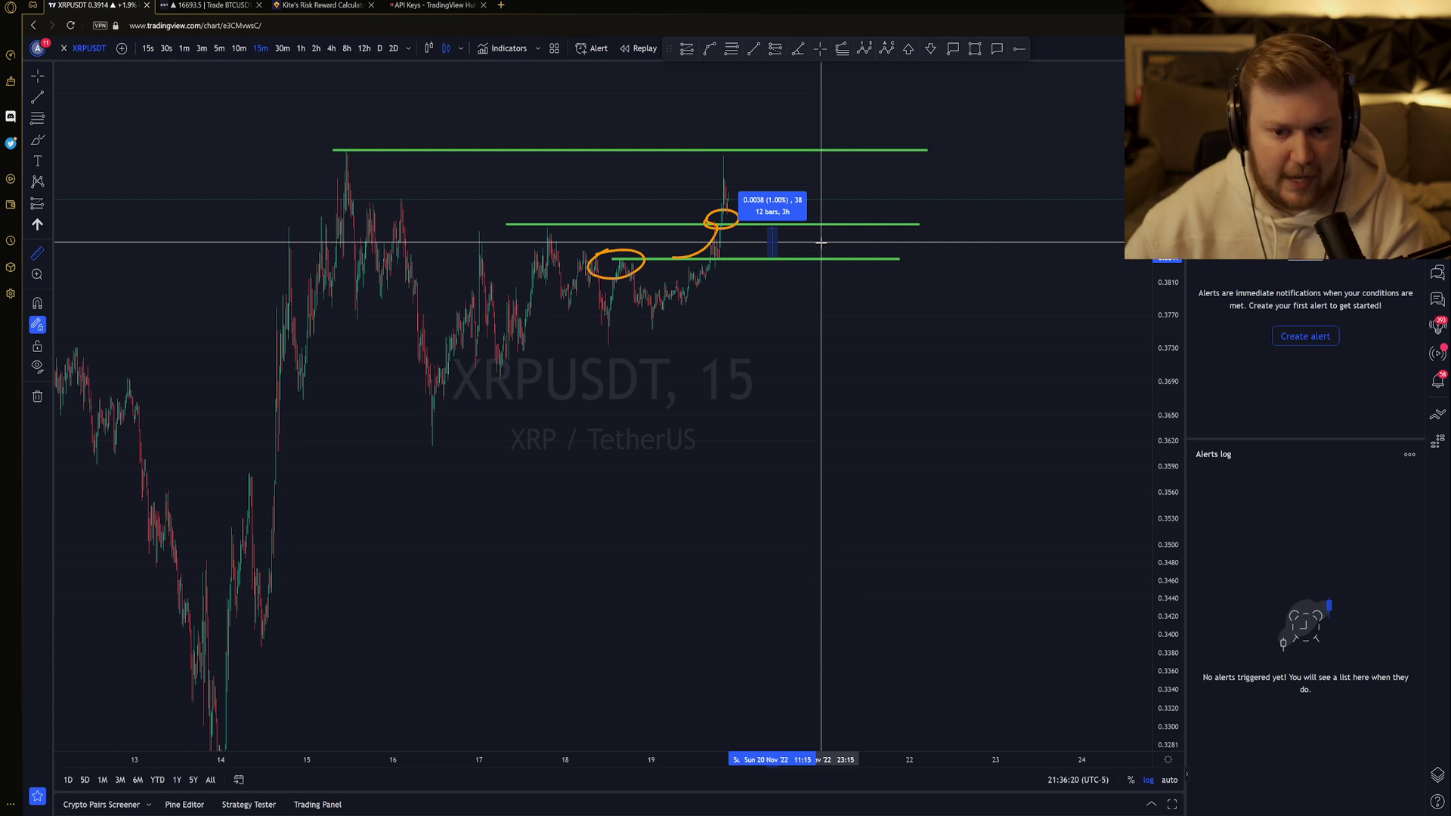
- Remove all drawings, including the leftover measurement box
click(38, 396)
click(102, 401)
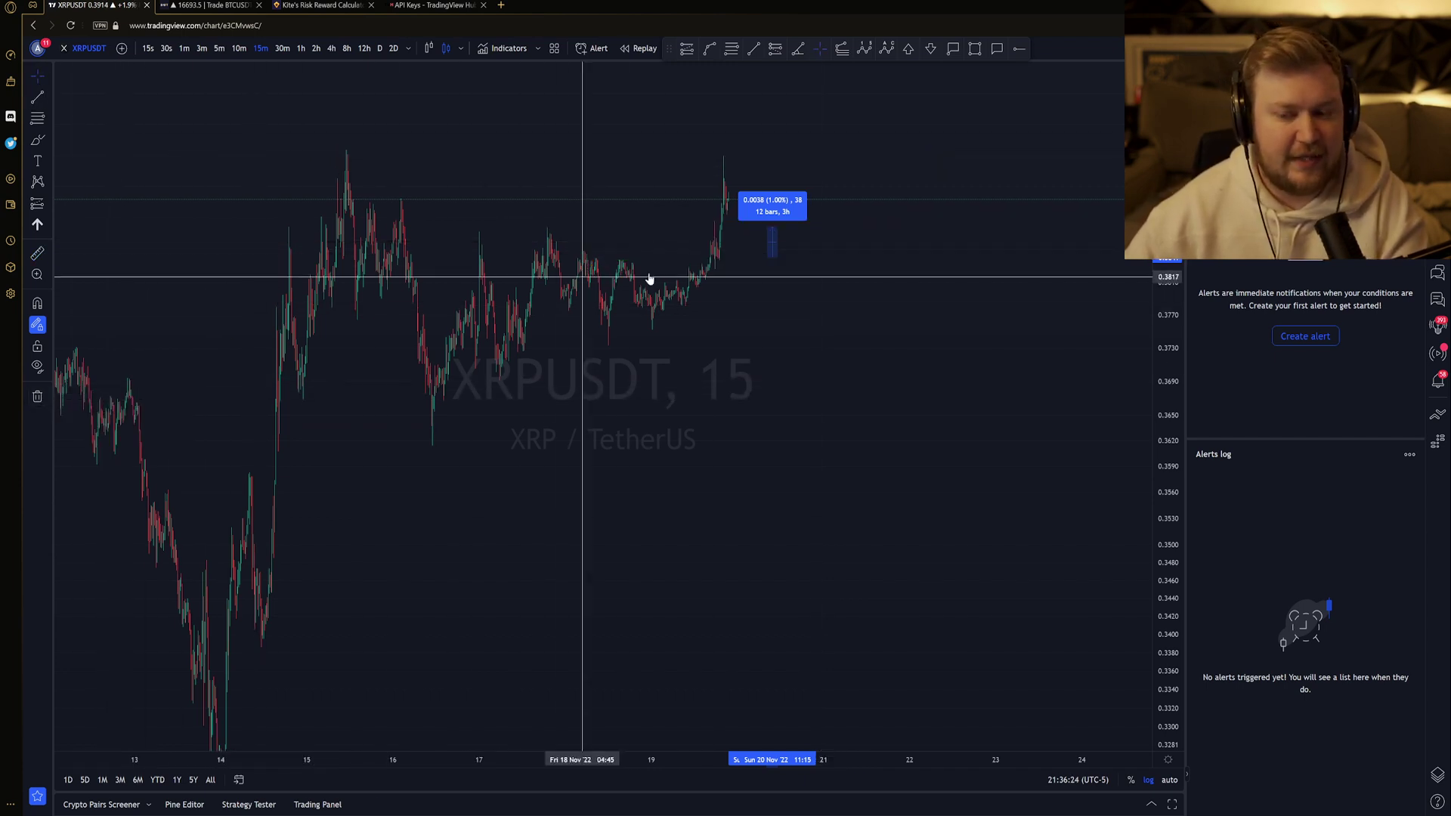
click(61, 88)
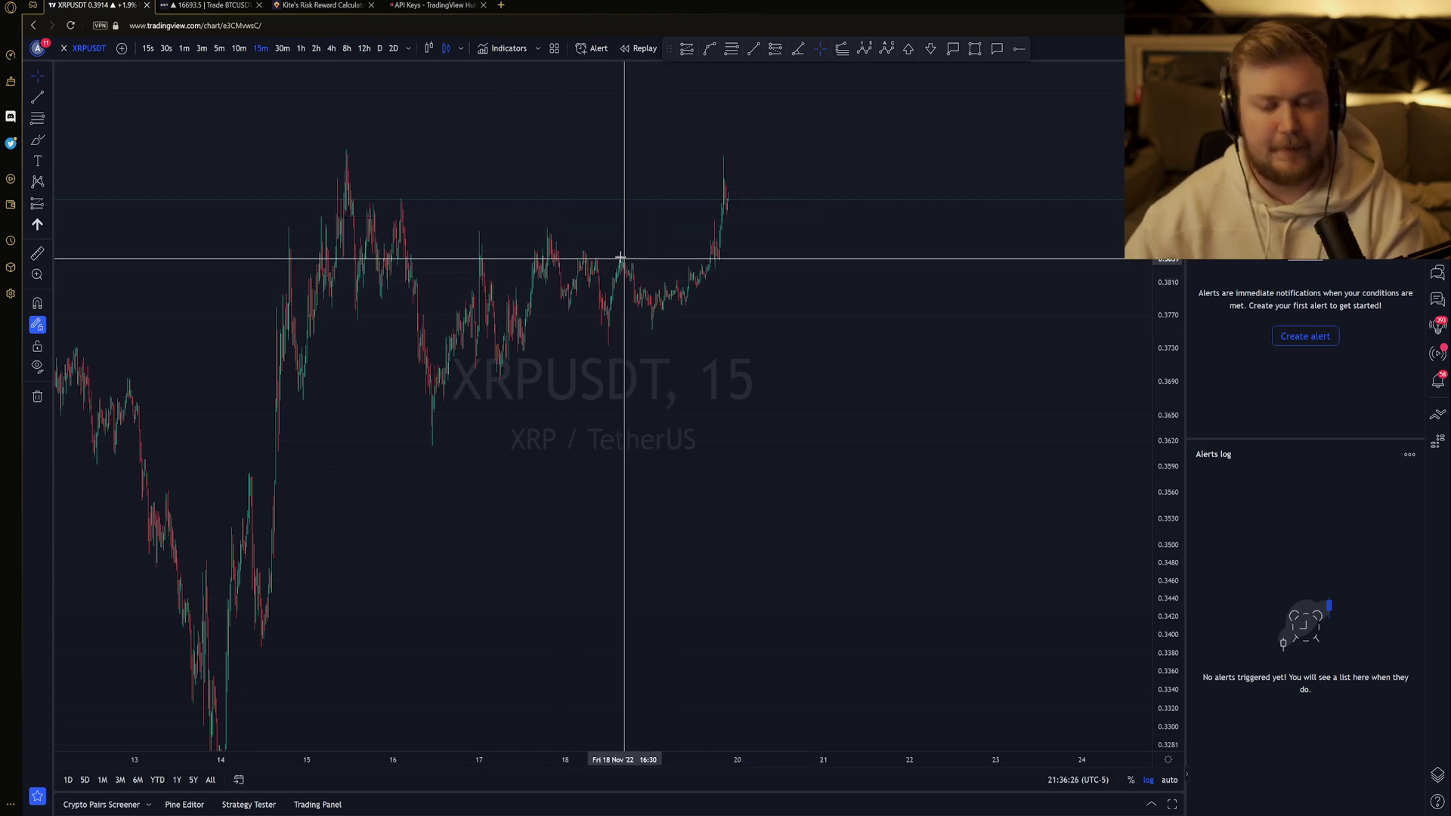
- Draw a green trend line from the 14 Nov low to the 0.3977 high, plus a horizontal line from it
key(alt+t)
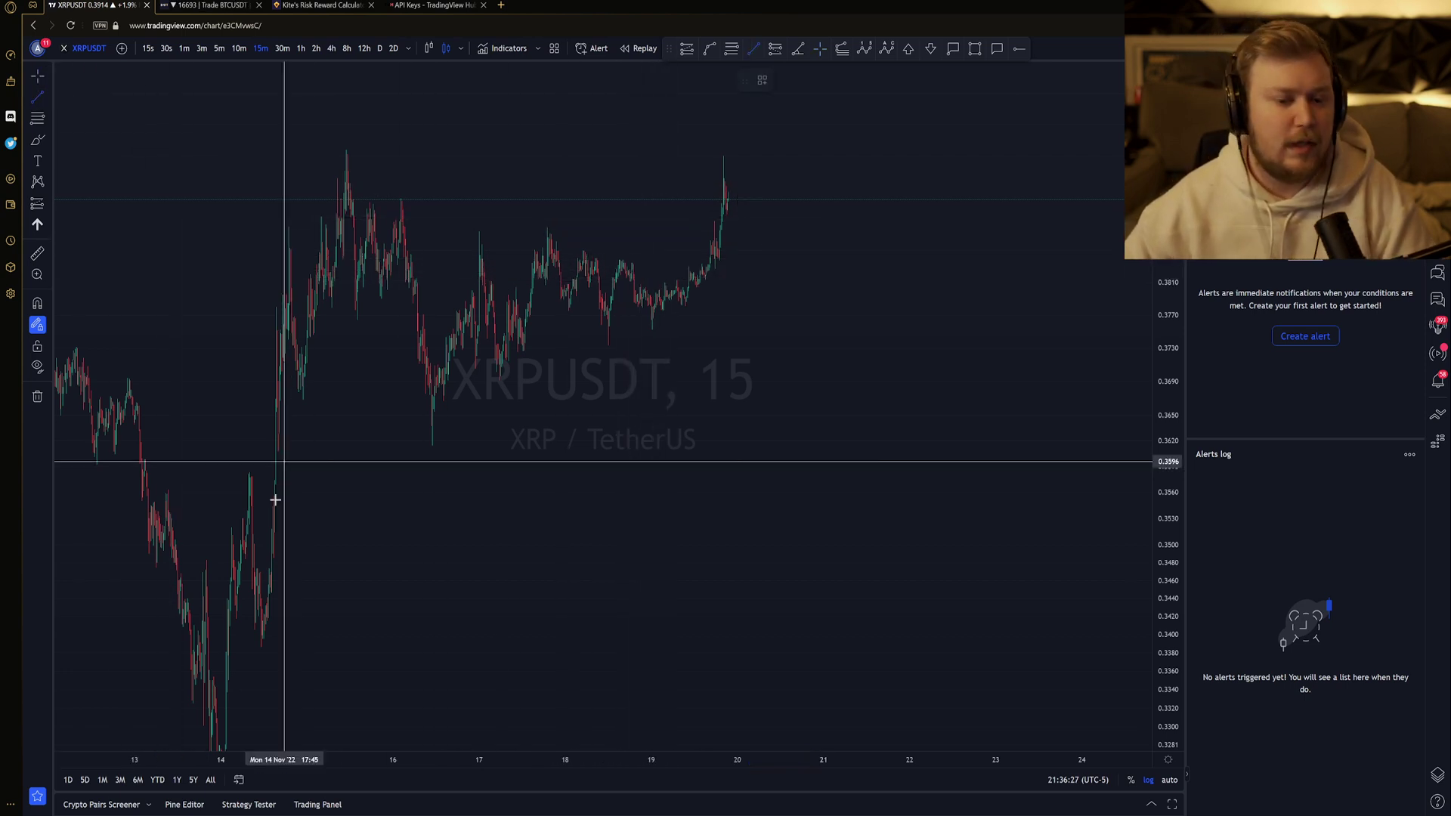
click(224, 693)
click(346, 148)
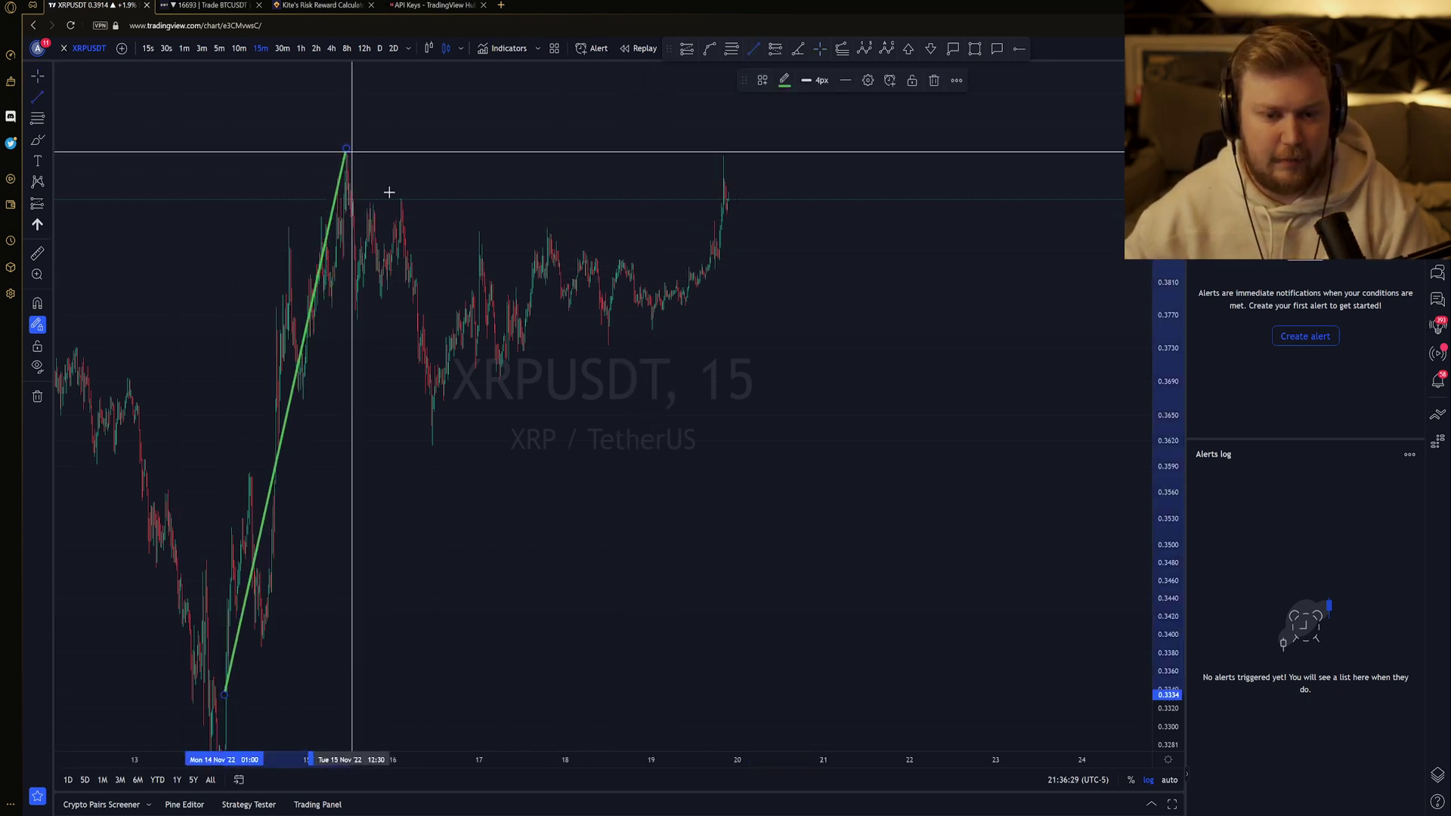
key(alt+t)
click(330, 147)
click(996, 147)
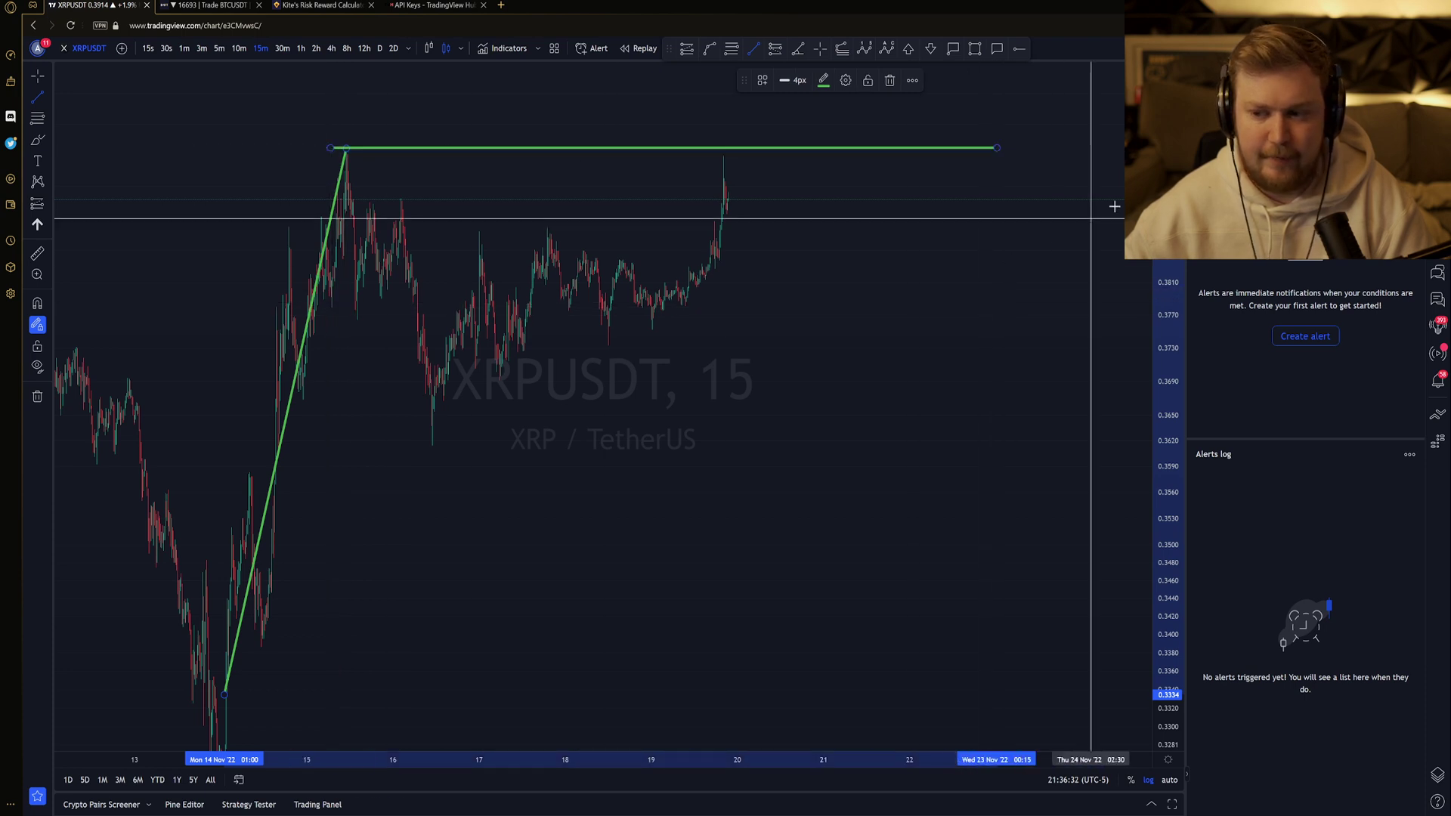
drag(755, 137, 881, 220)
scroll(803, 242, up, 2)
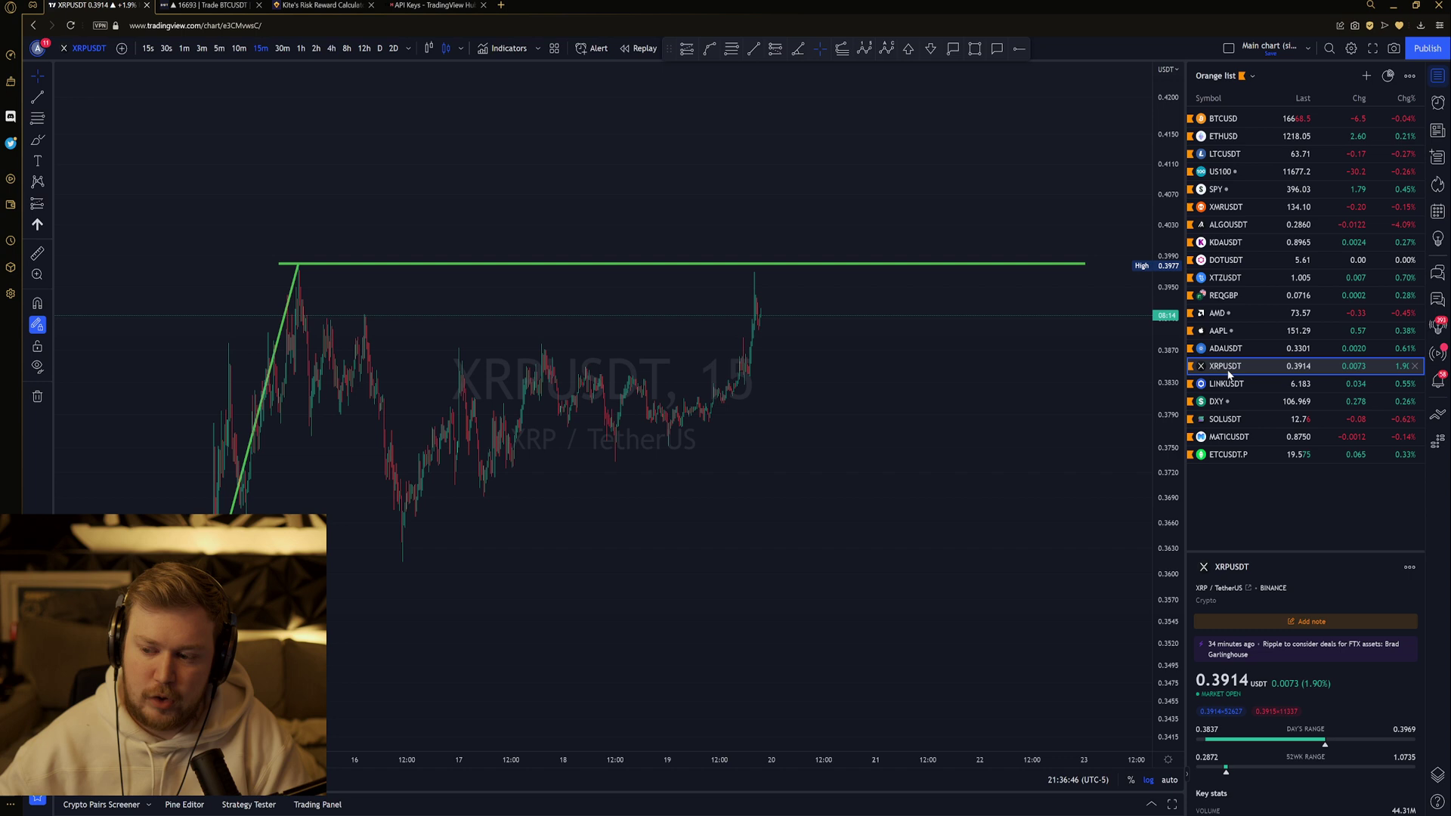
- Show the alerts panel and pan the chart to reveal the green line
click(1438, 103)
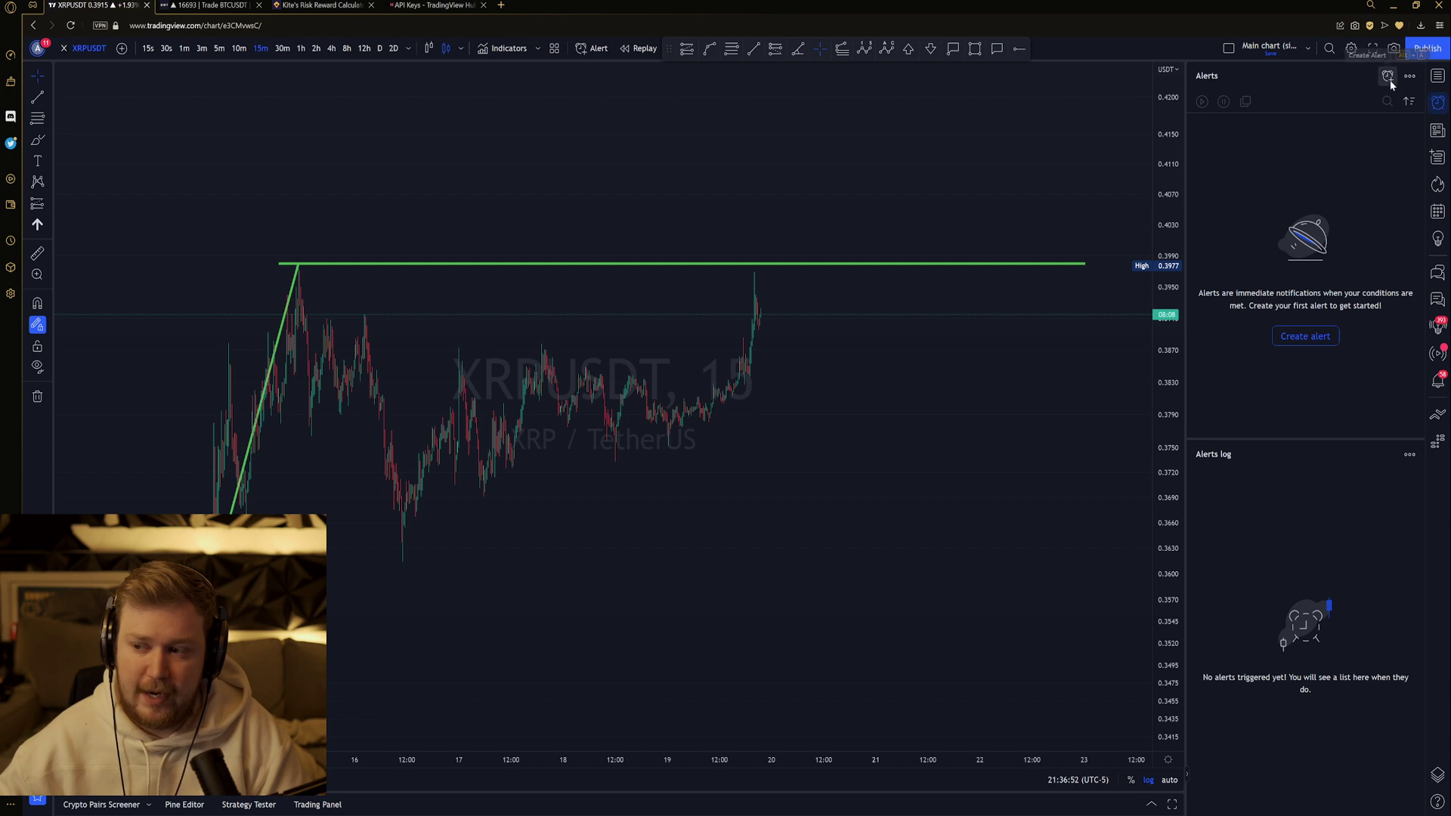
click(1388, 76)
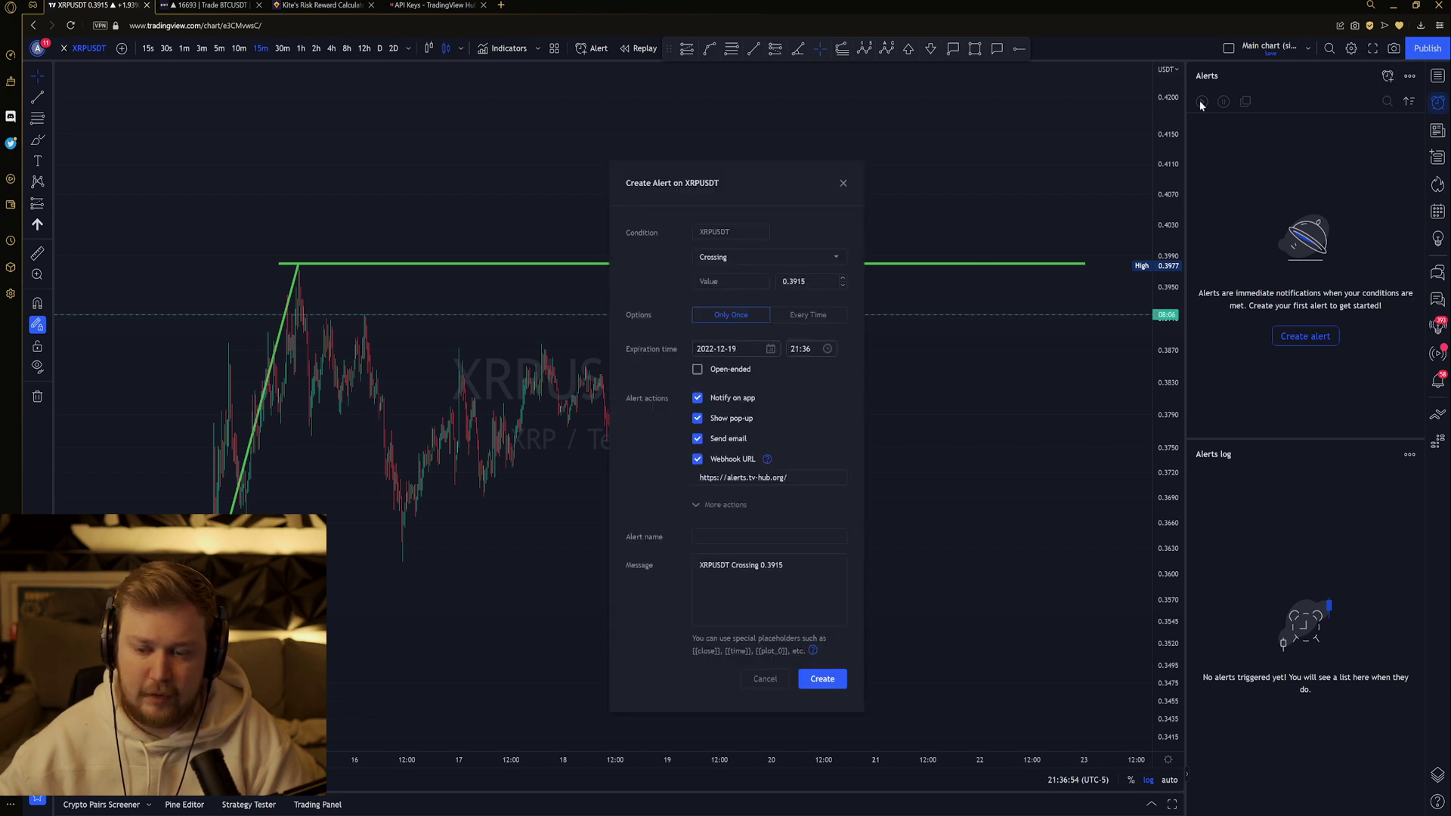
click(839, 186)
drag(665, 214, 640, 155)
- Create an XRPUSDT alert with condition Crossing Down at 0.3914
key(alt+a)
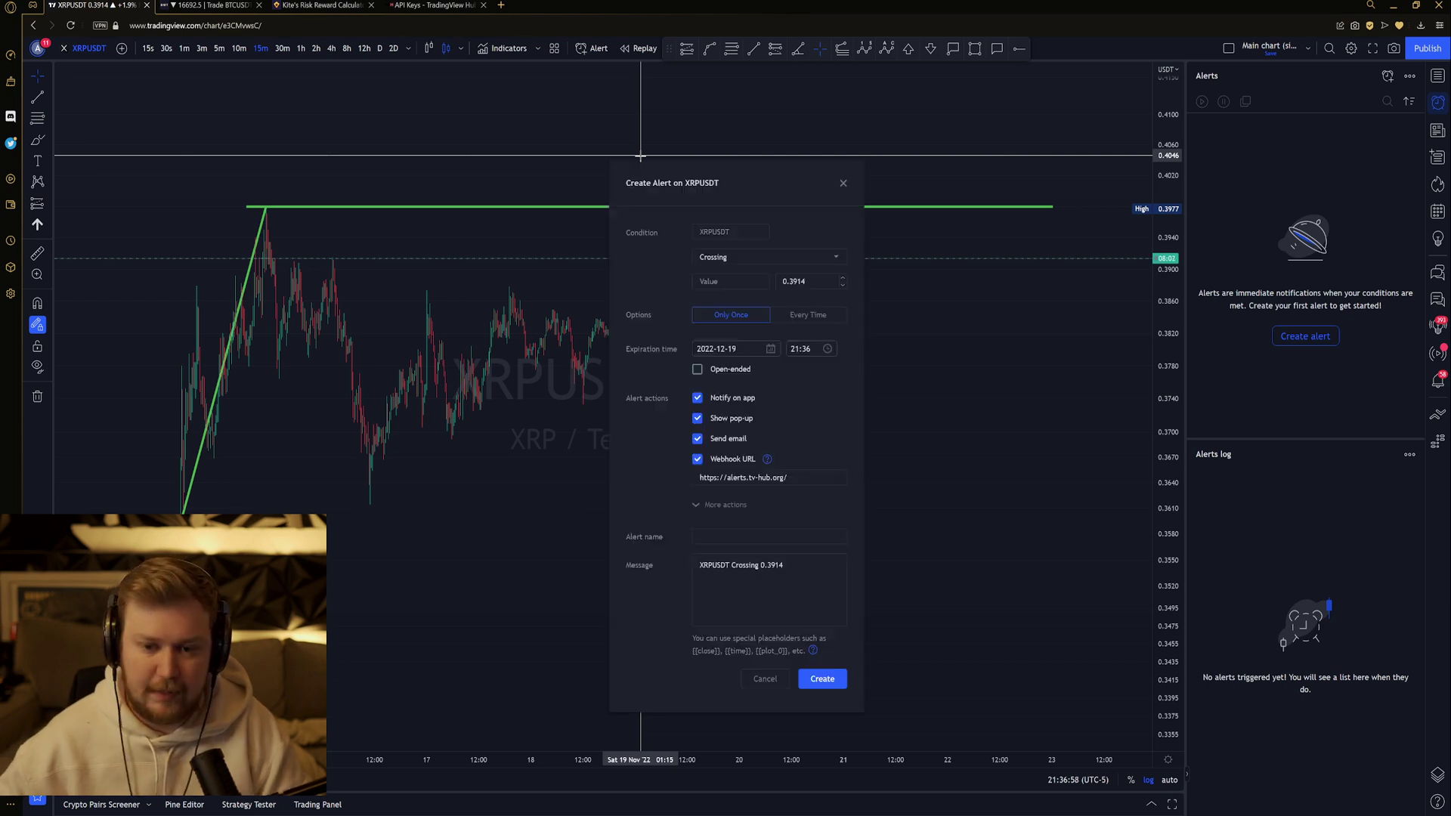
drag(721, 189, 626, 167)
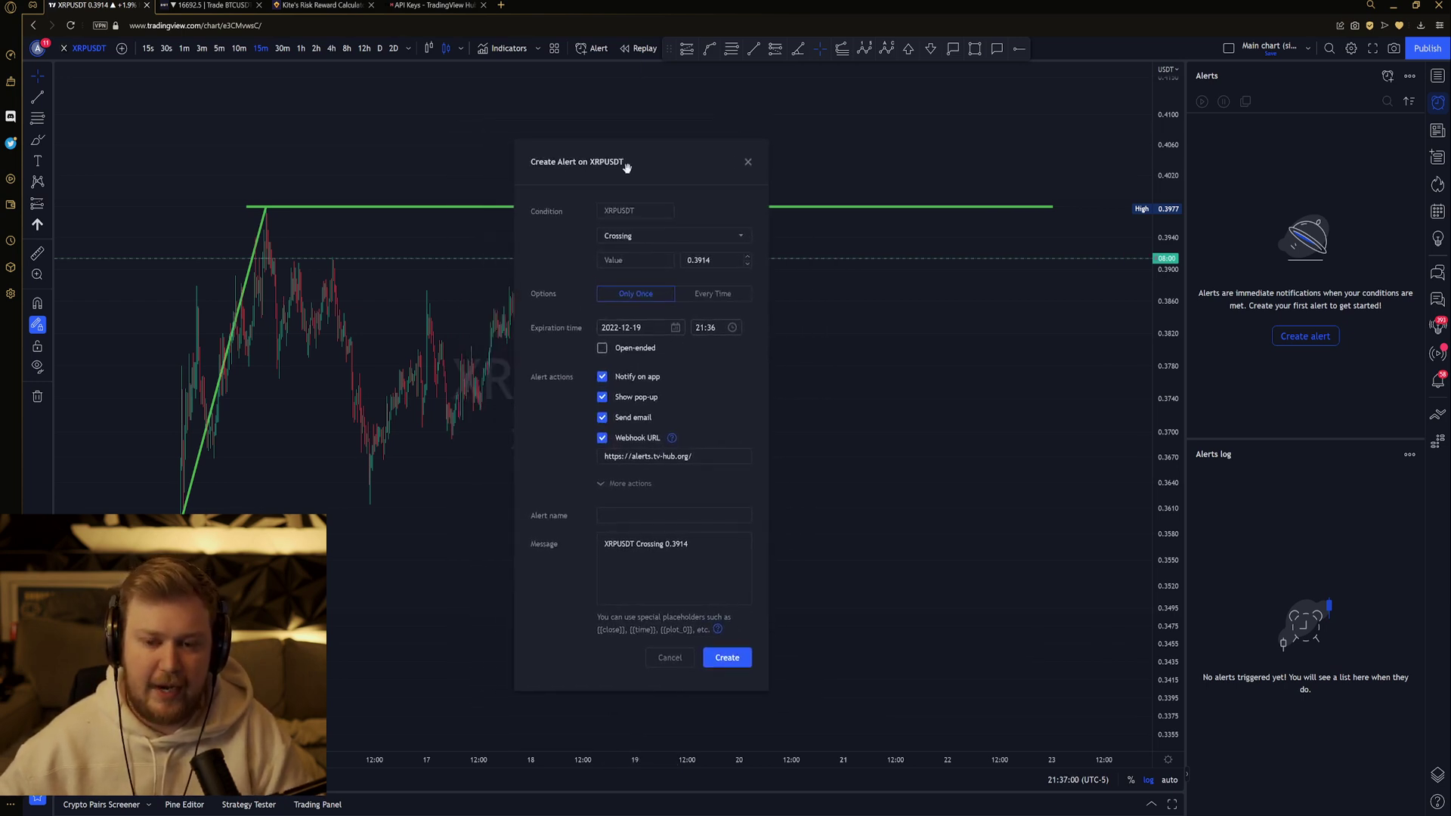
click(626, 237)
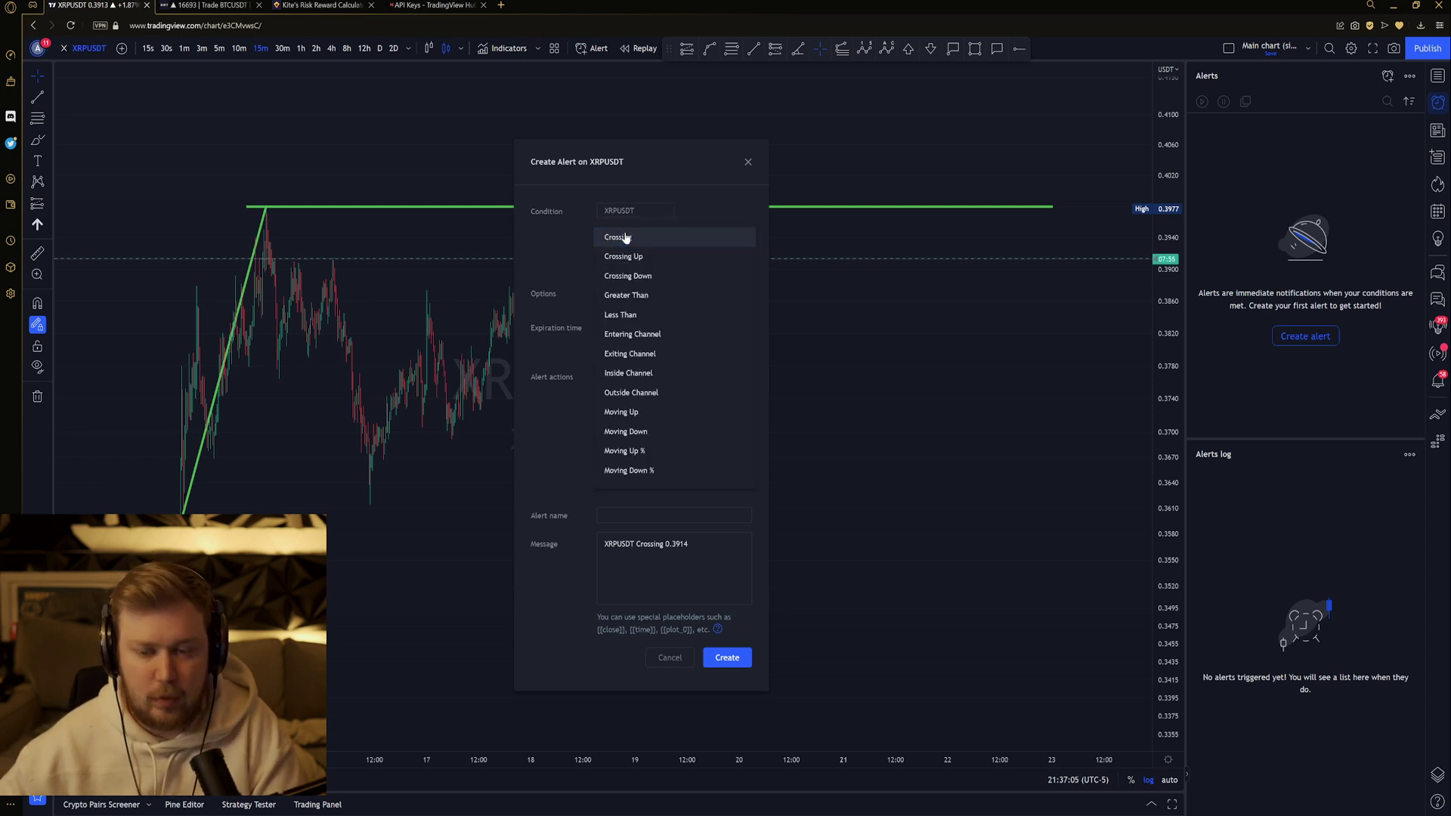
click(648, 276)
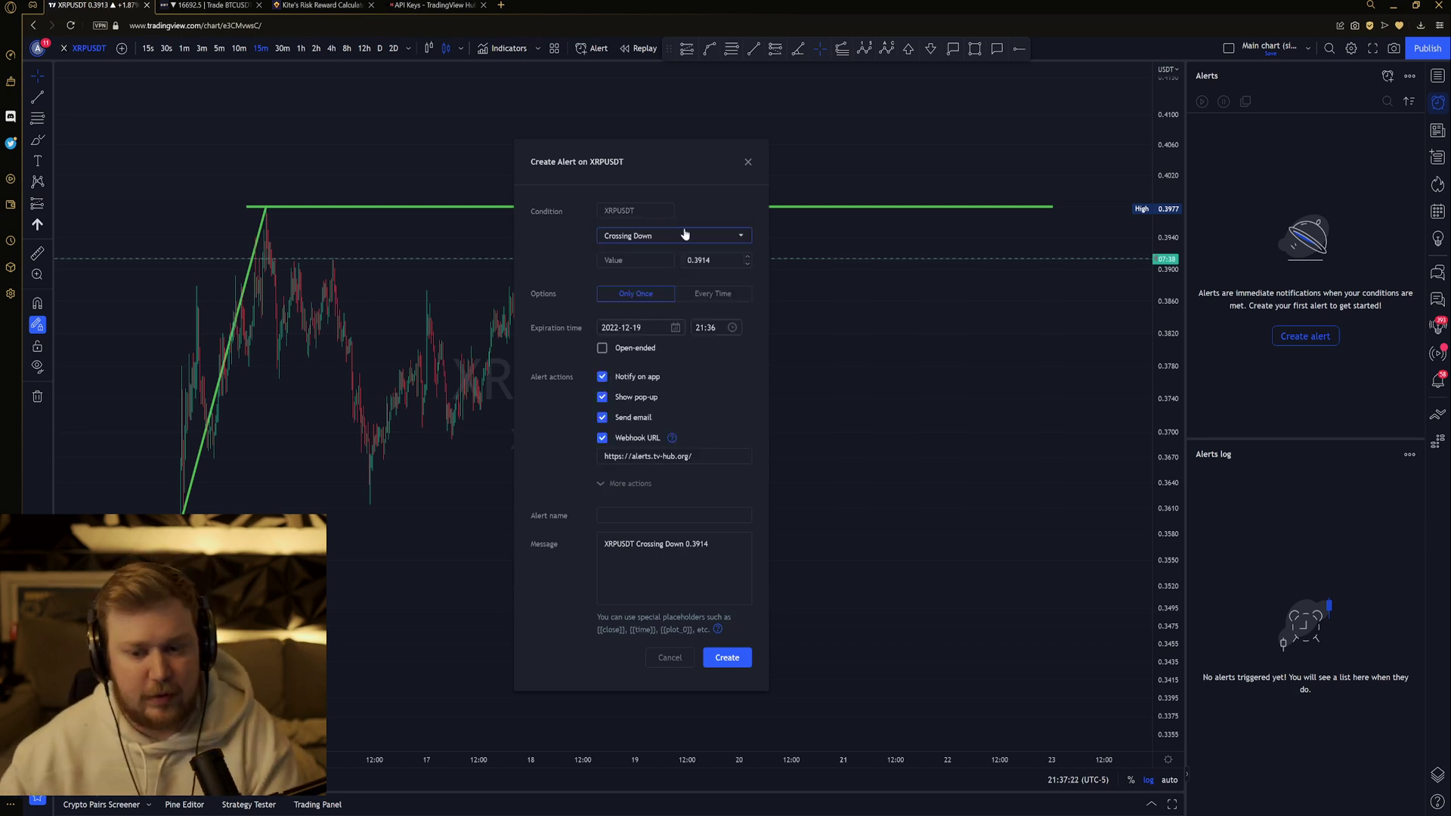
drag(680, 161, 1001, 261)
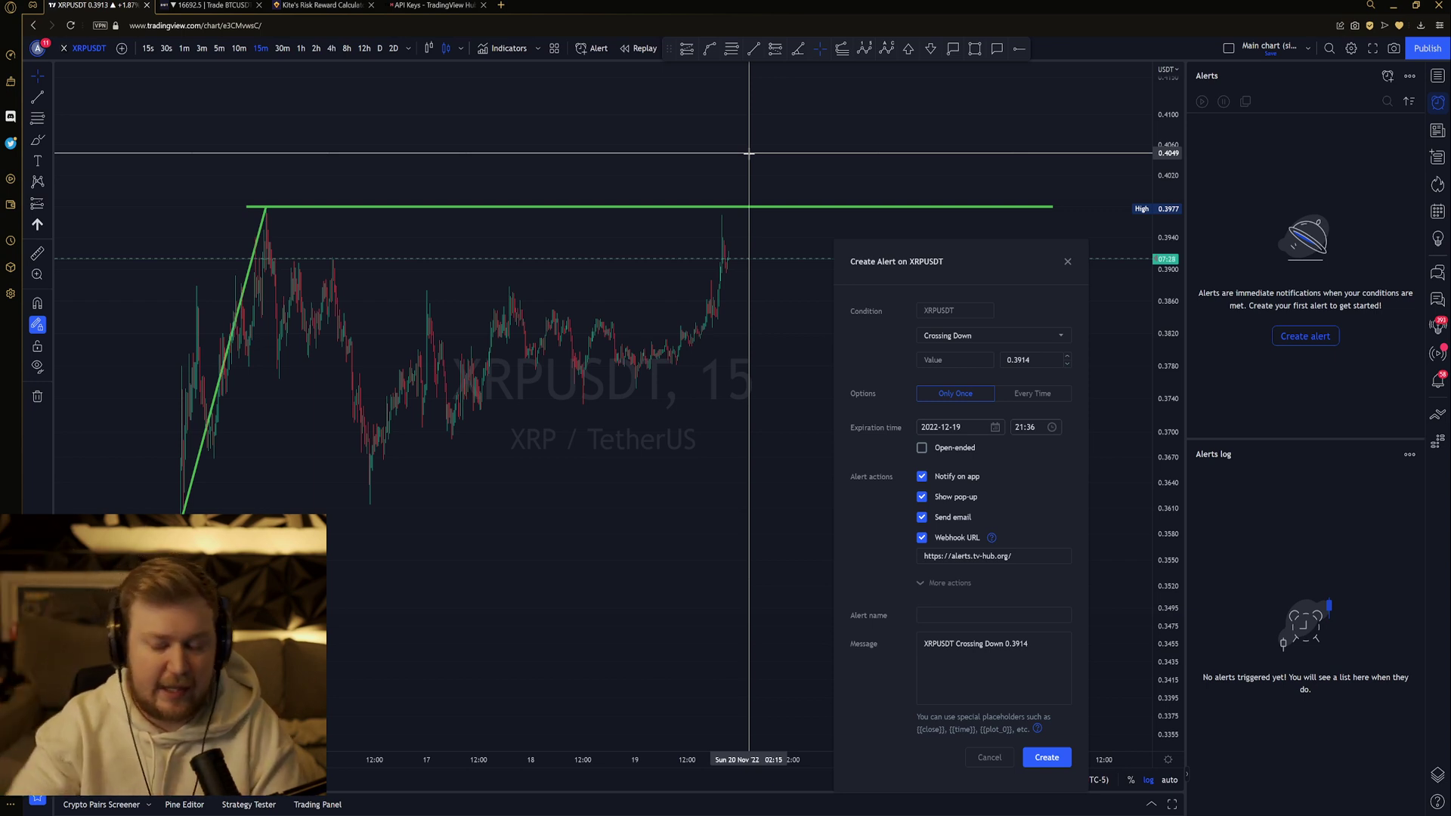
drag(1009, 265, 765, 171)
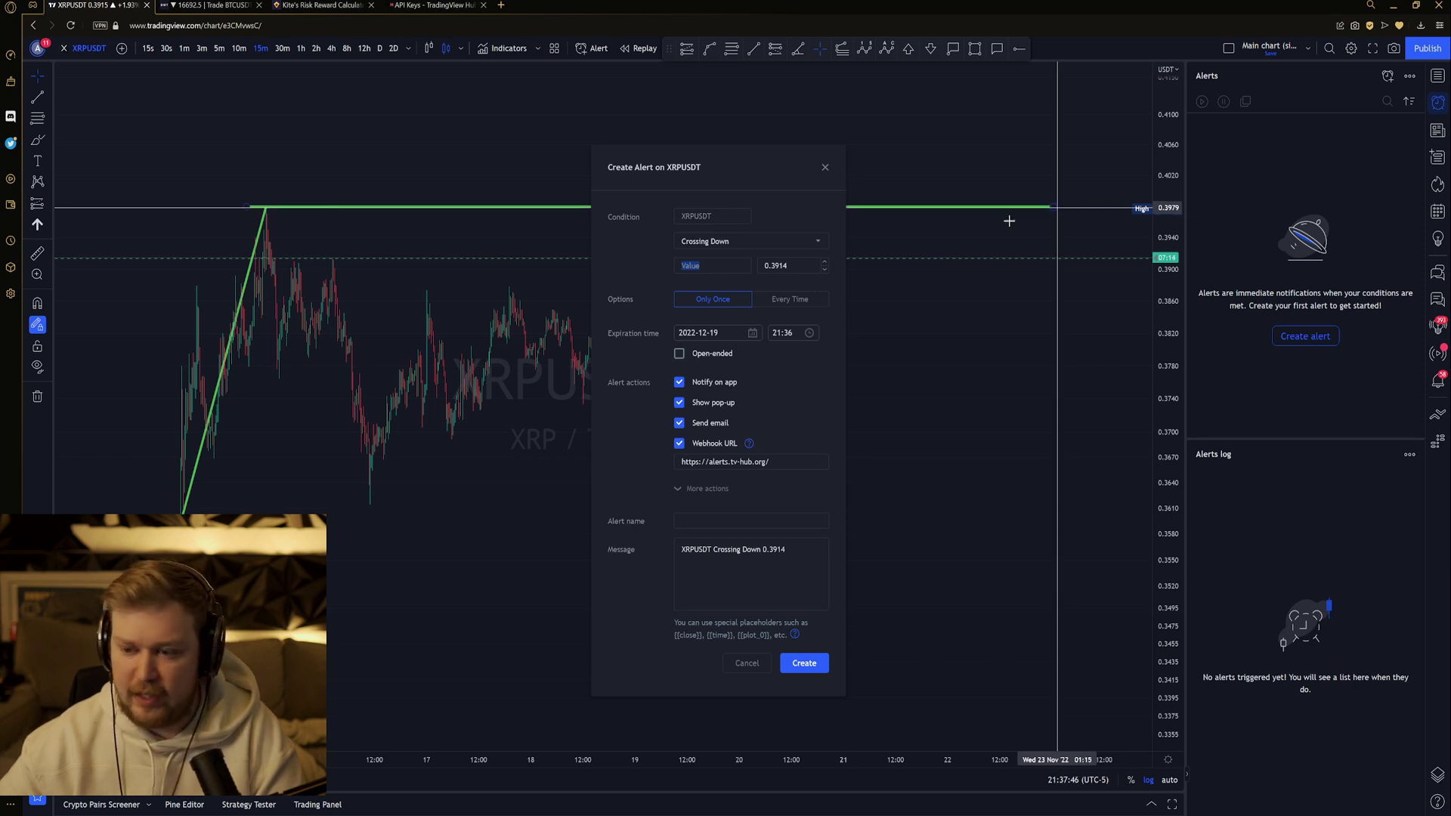
click(800, 267)
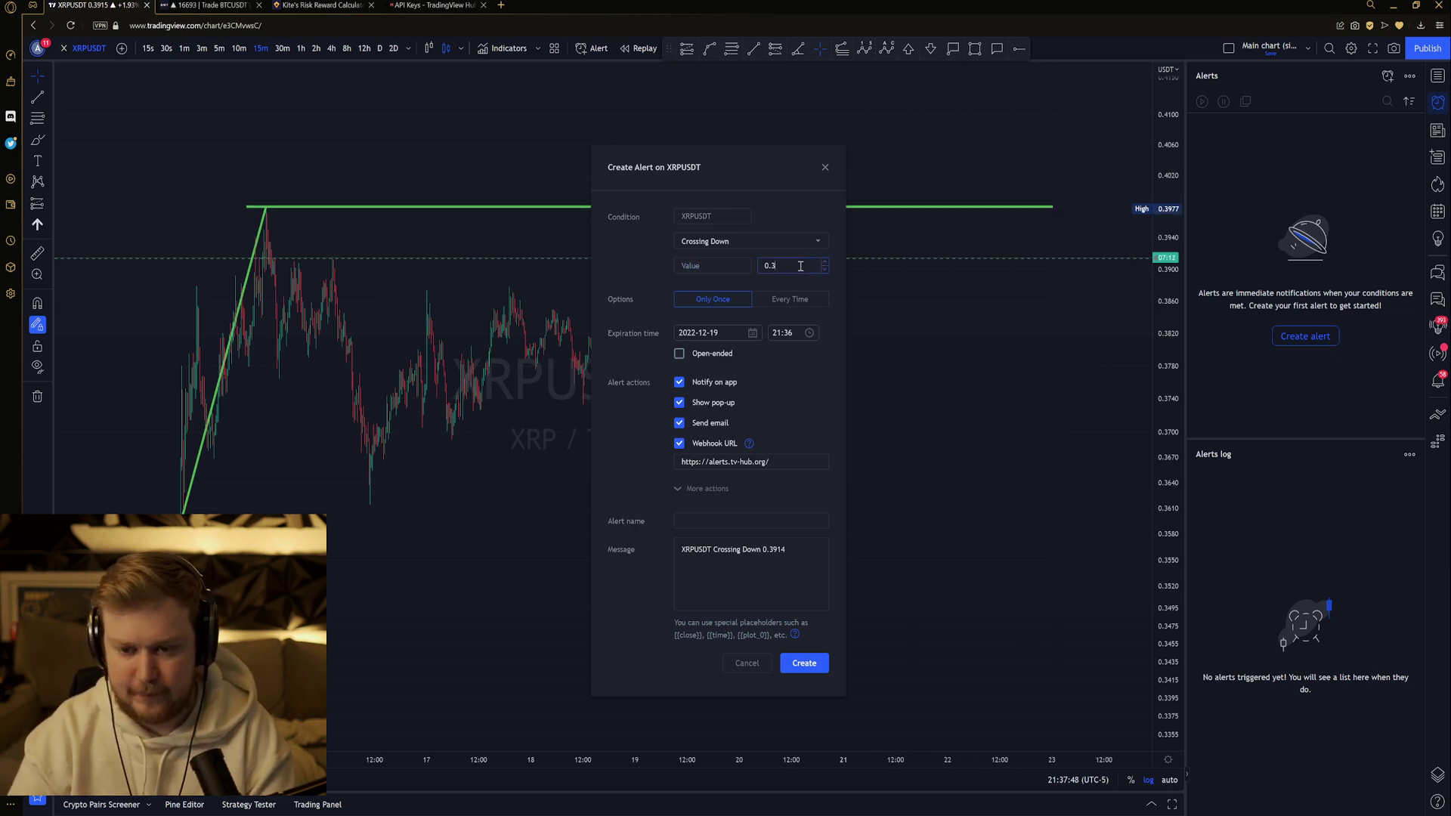
click(776, 302)
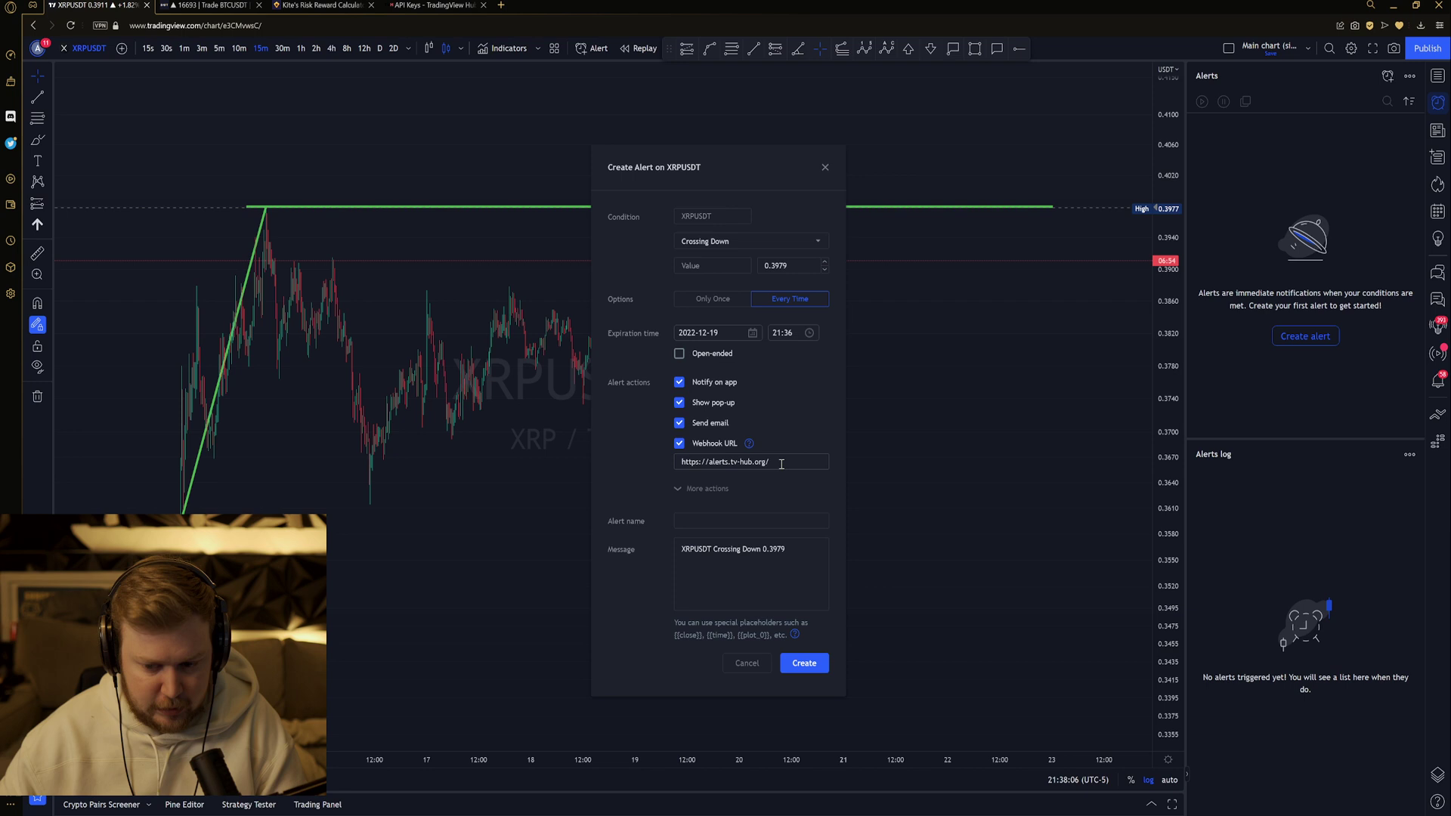
drag(781, 459, 696, 464)
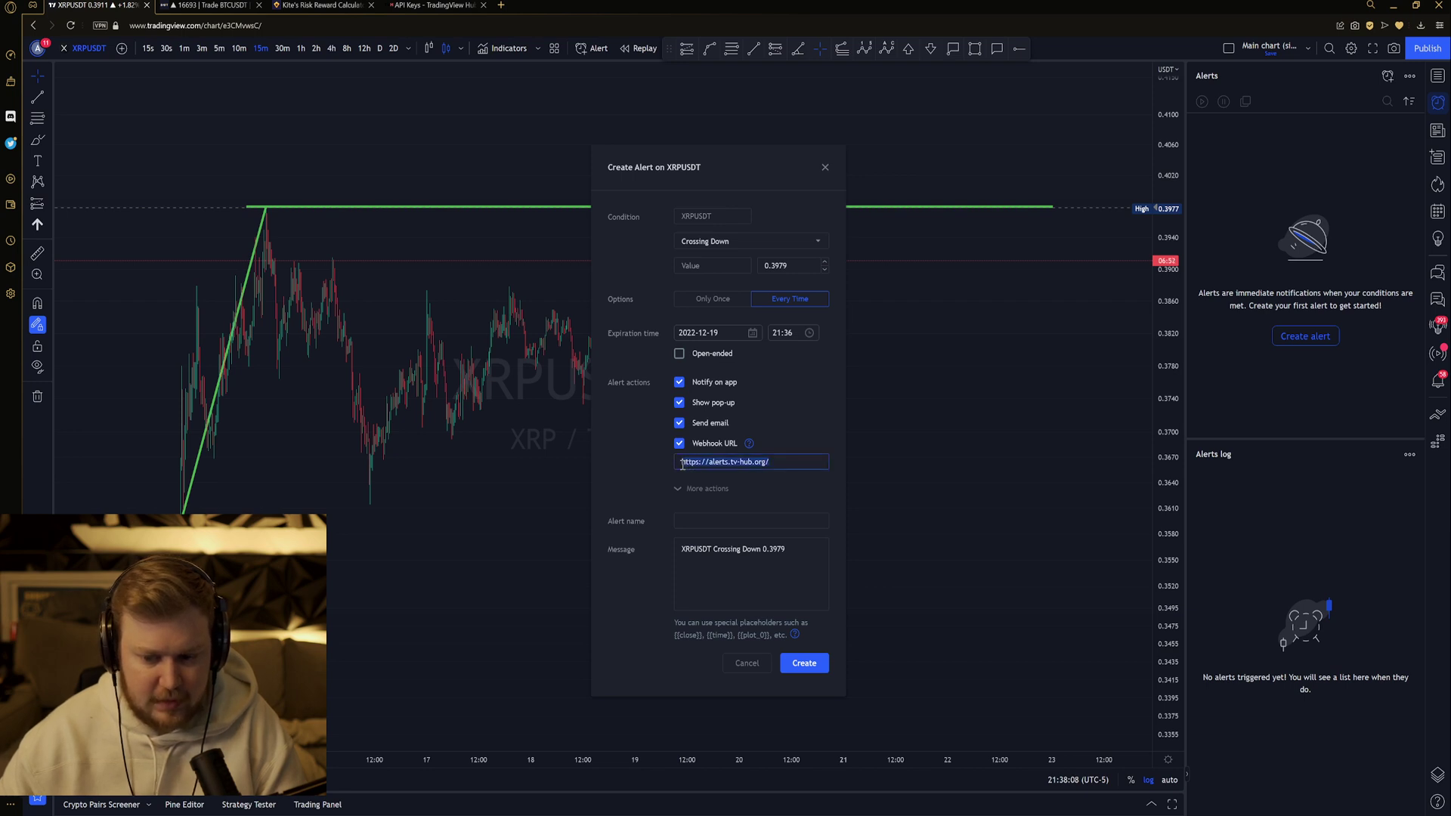
click(628, 459)
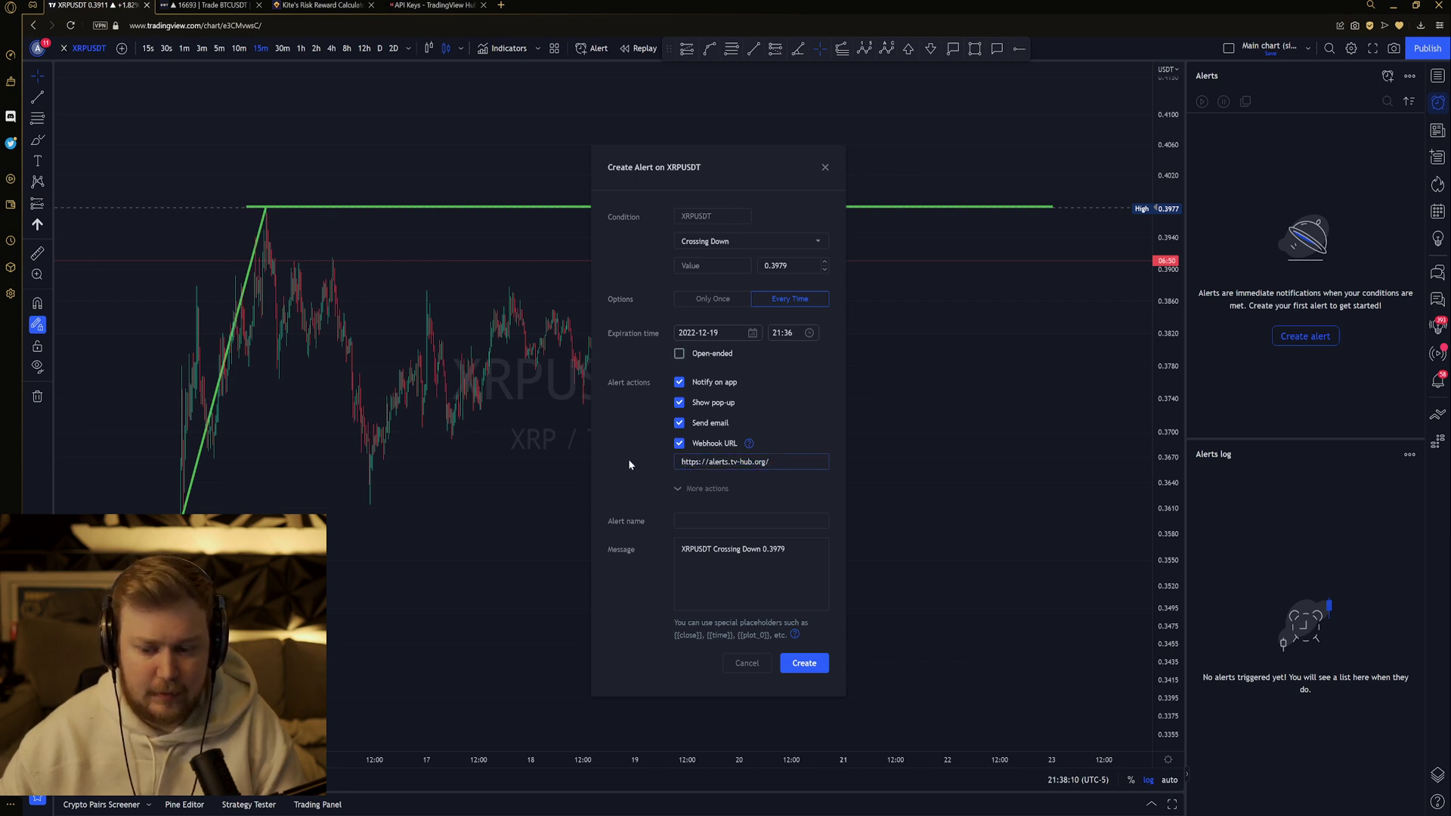
triple_click(745, 462)
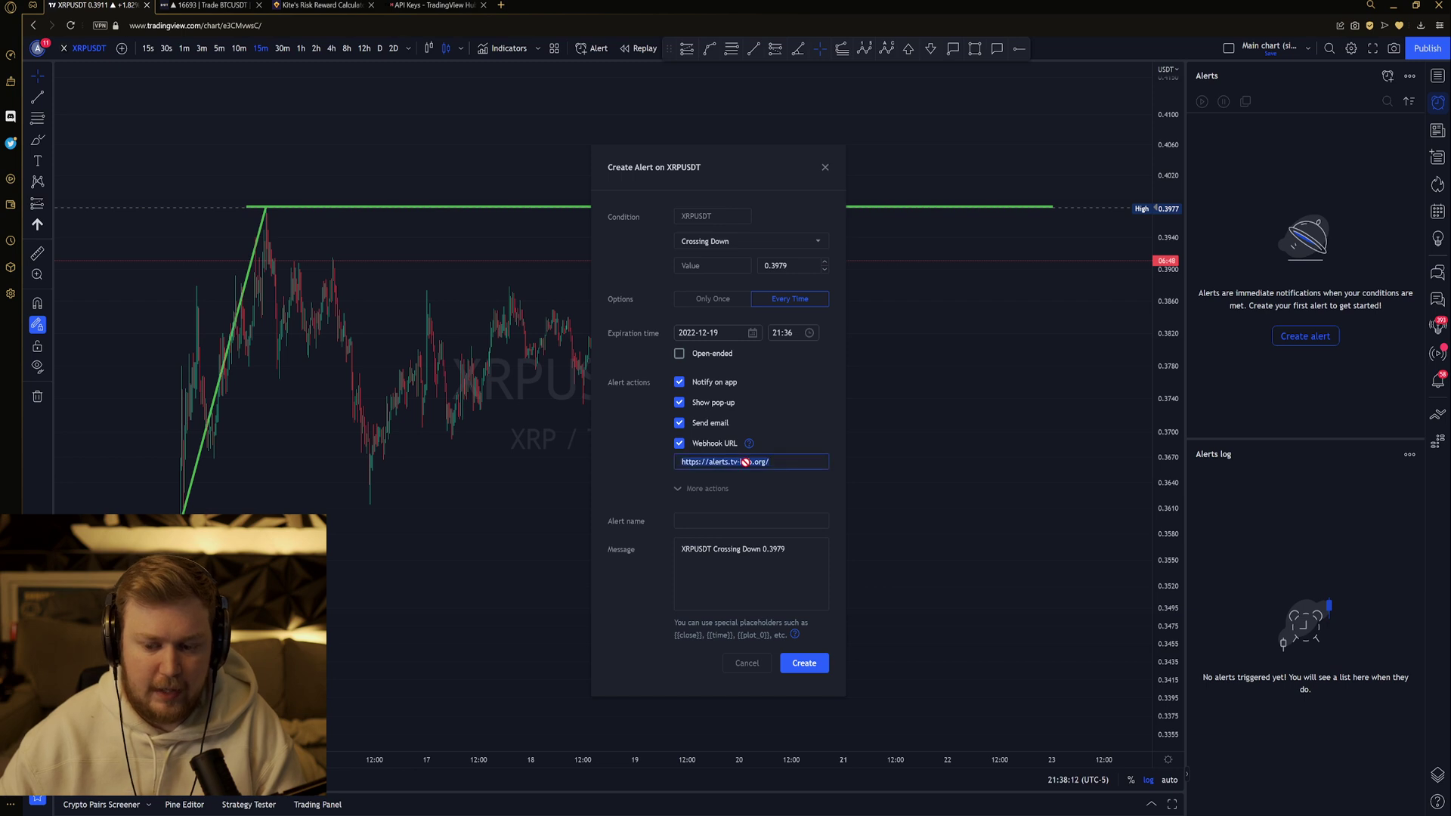
click(679, 444)
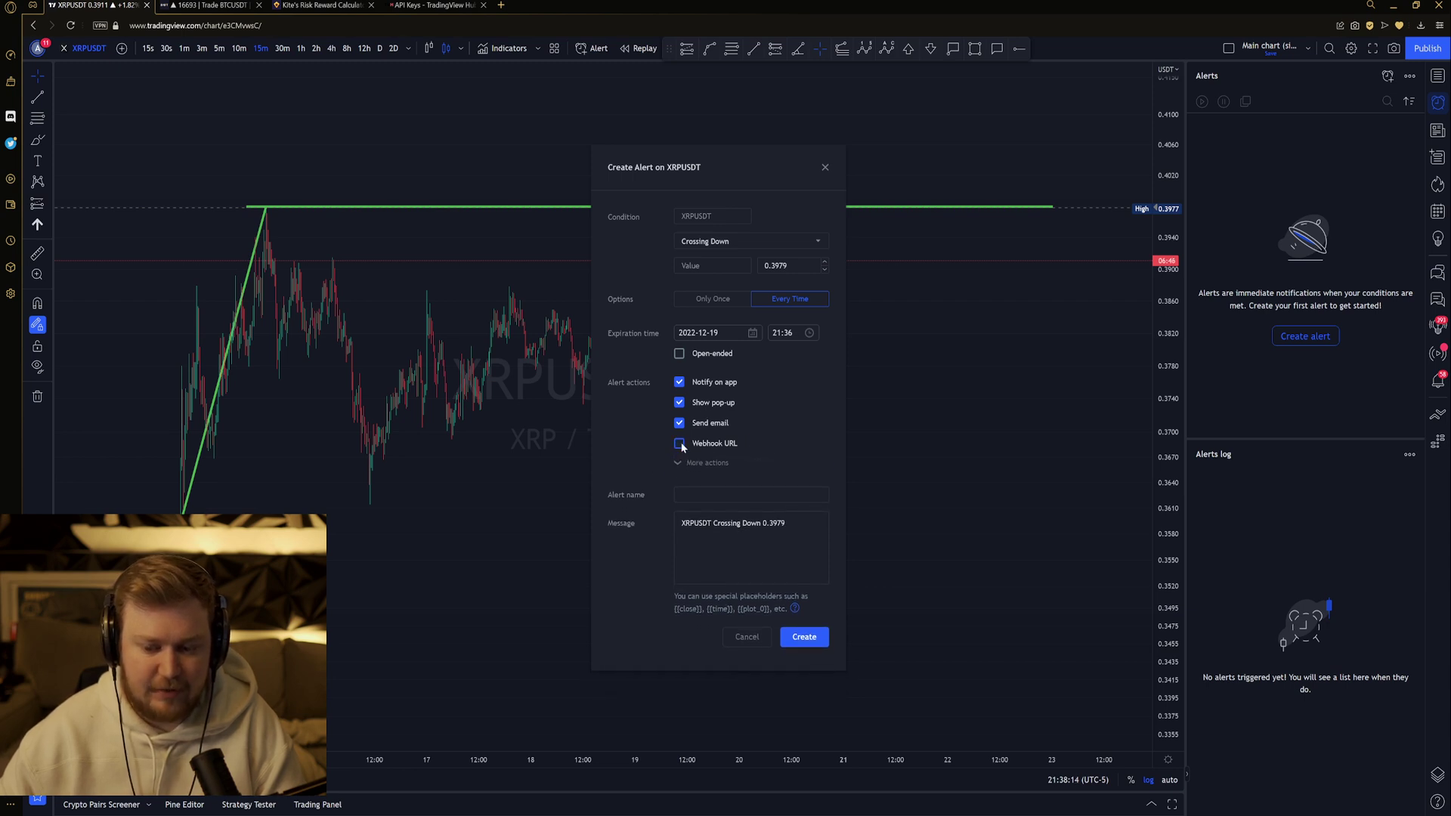
click(679, 443)
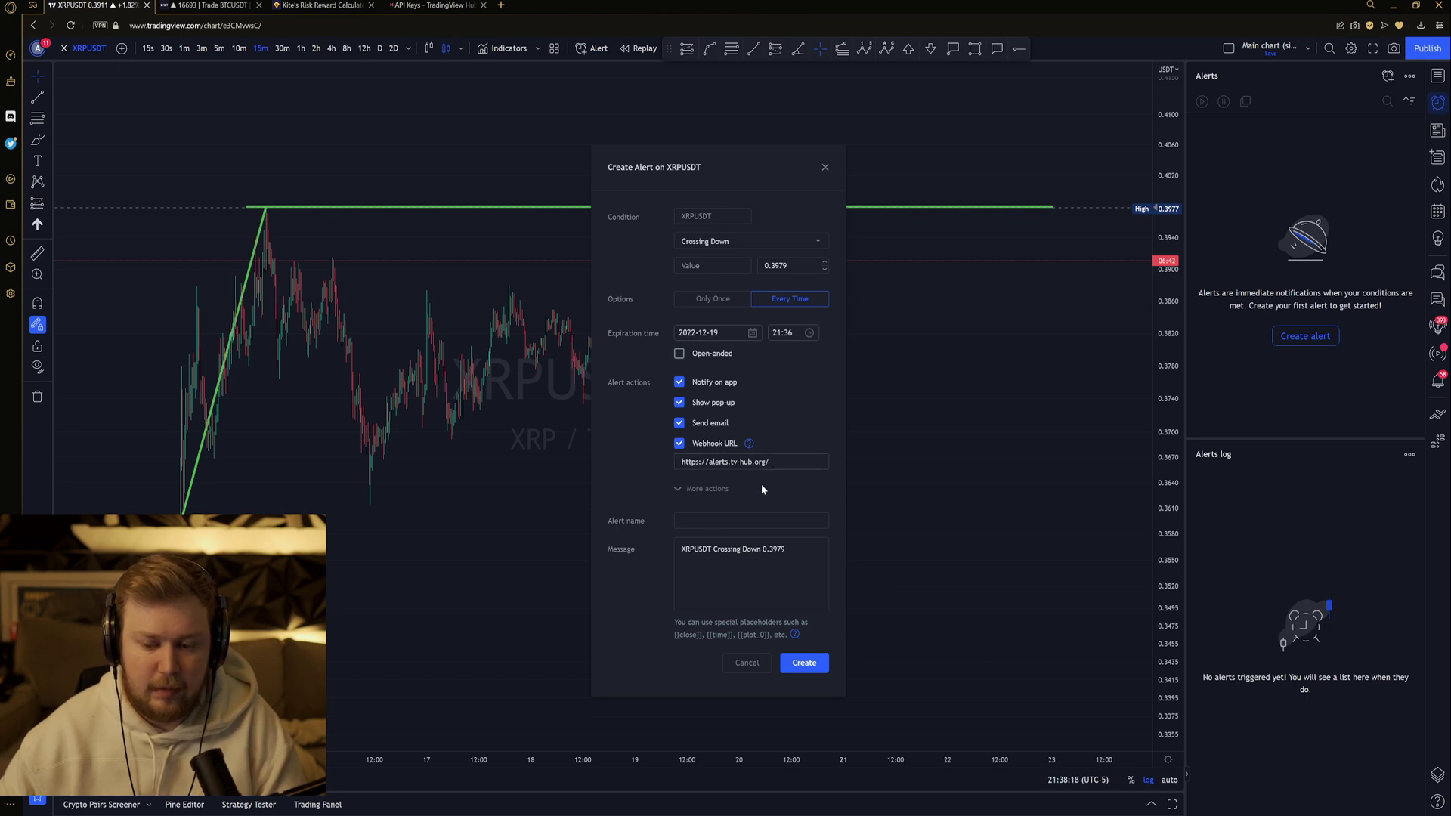
- Clear the default alert message text
drag(798, 557, 656, 548)
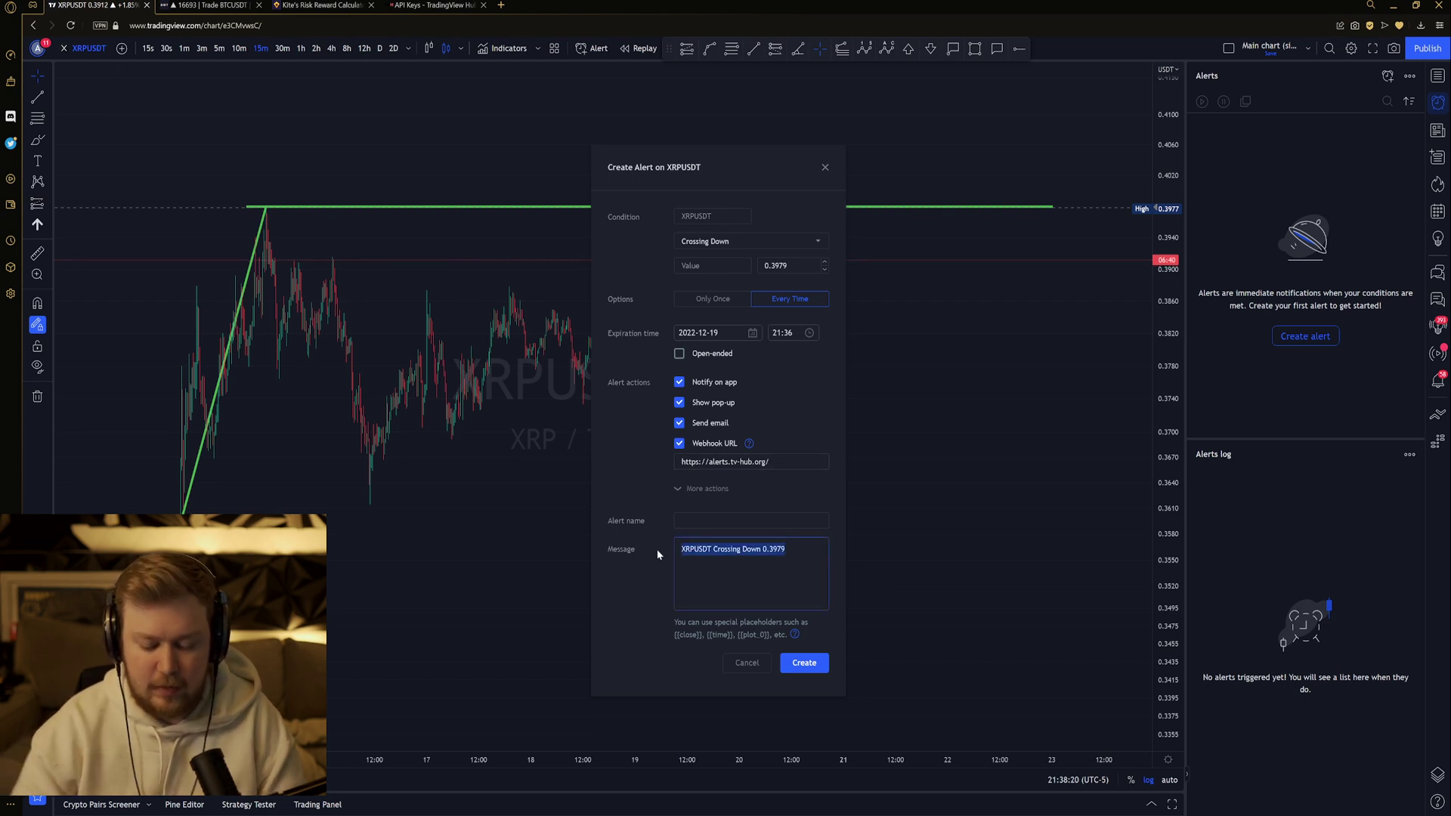
key(BackSpace)
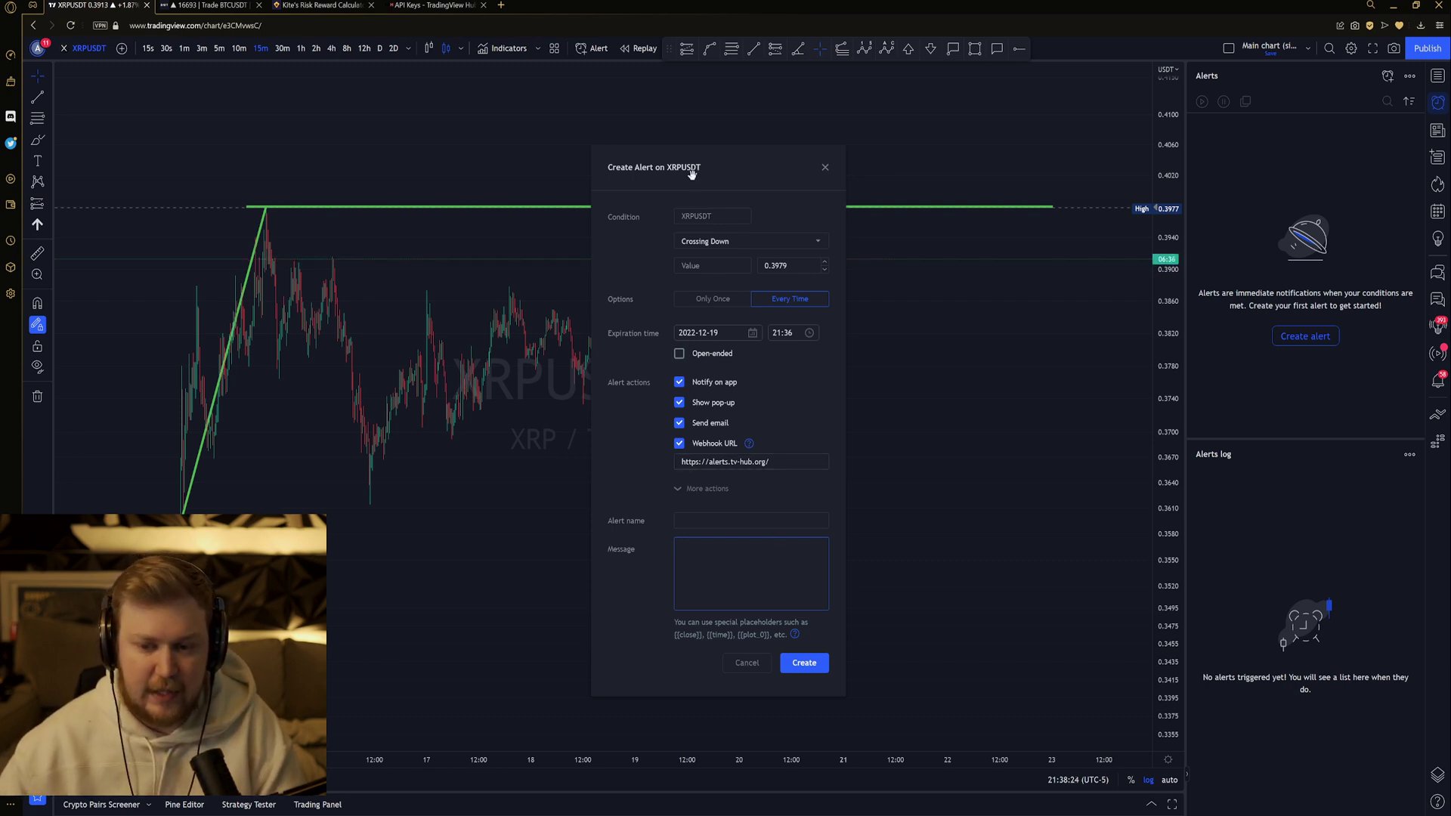
drag(691, 173, 648, 191)
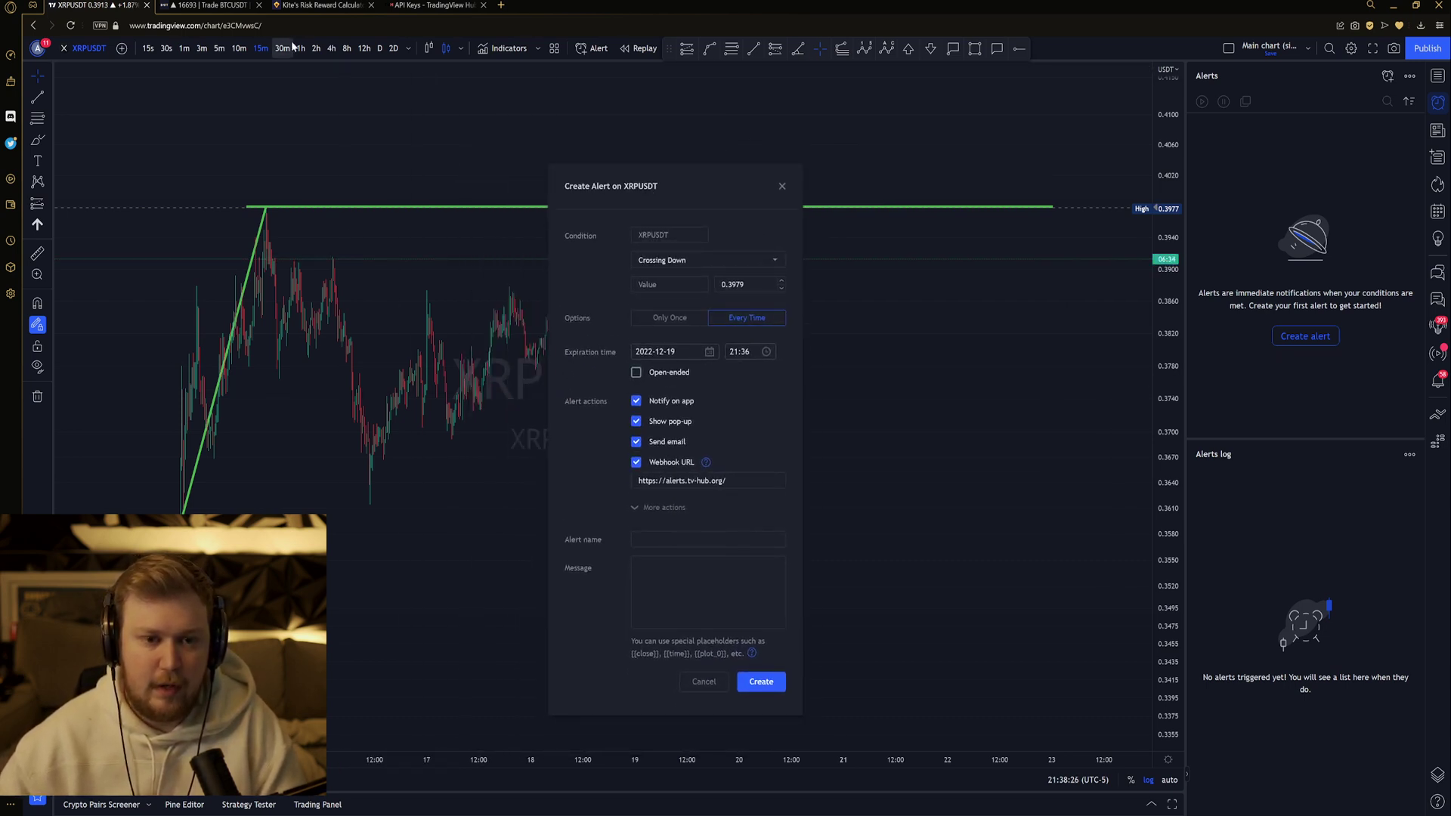
- Open TradingView Hub's Bybit page and review its Futures order form with leverage 10
click(431, 6)
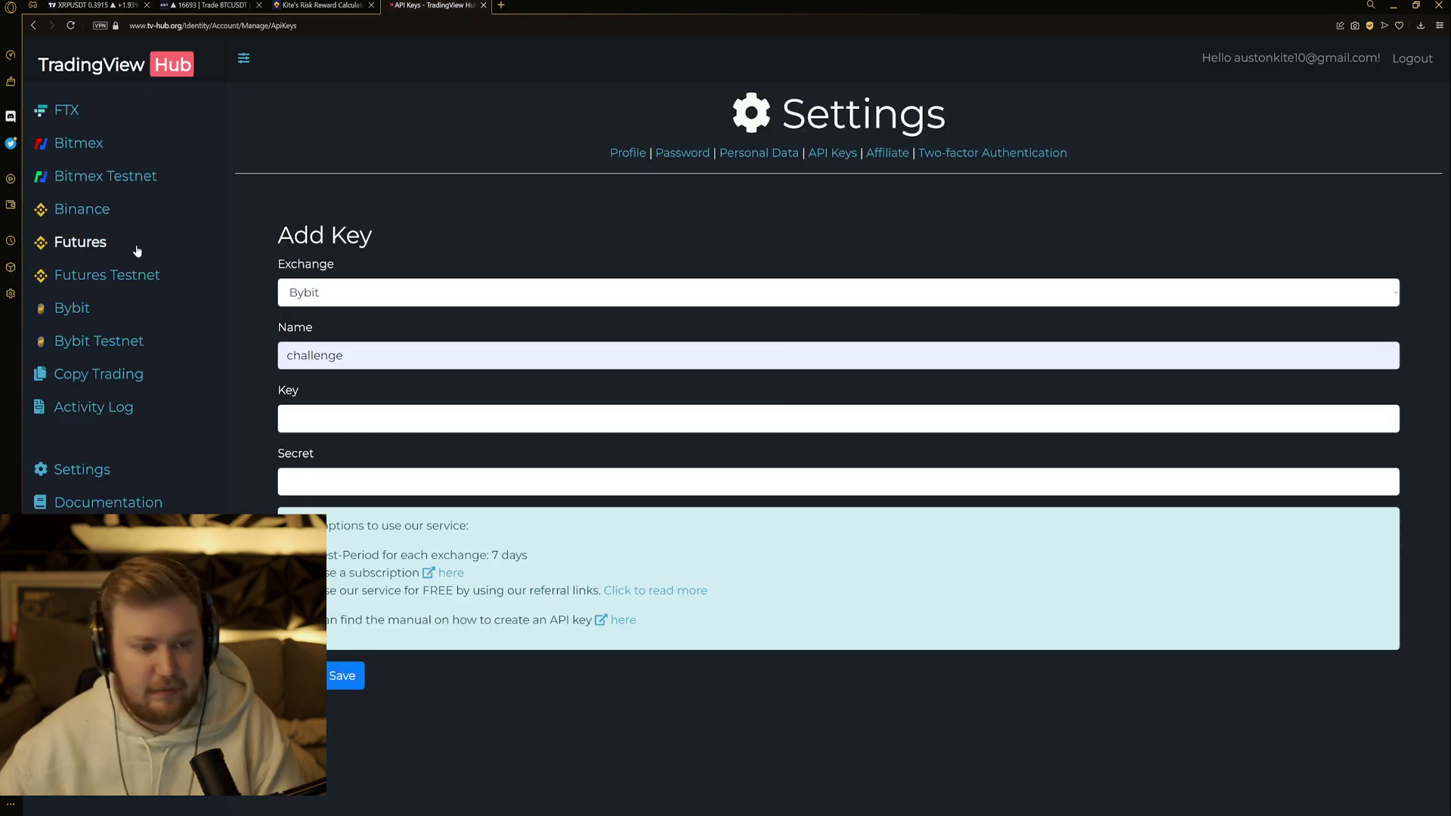
click(194, 344)
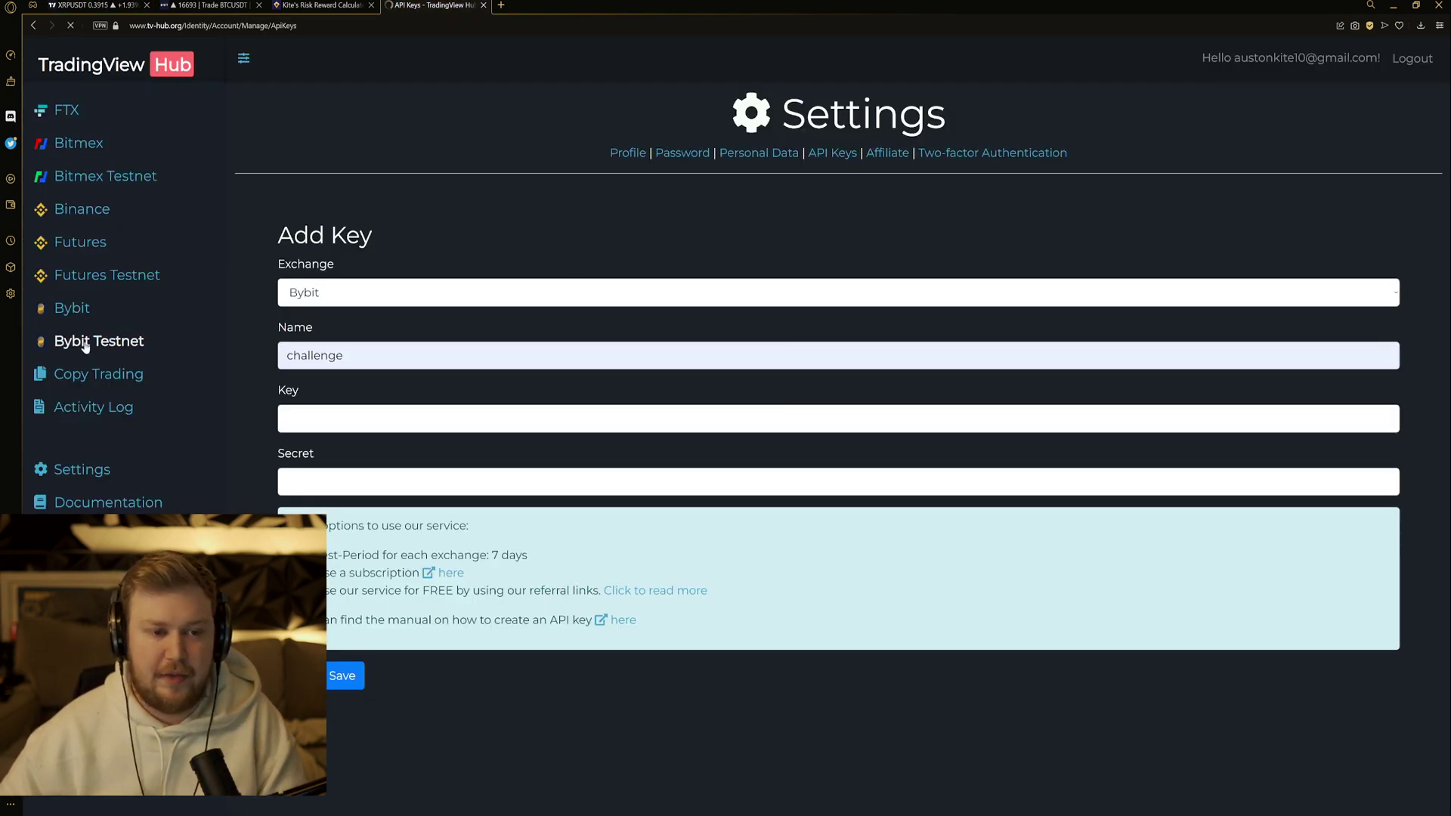
click(76, 311)
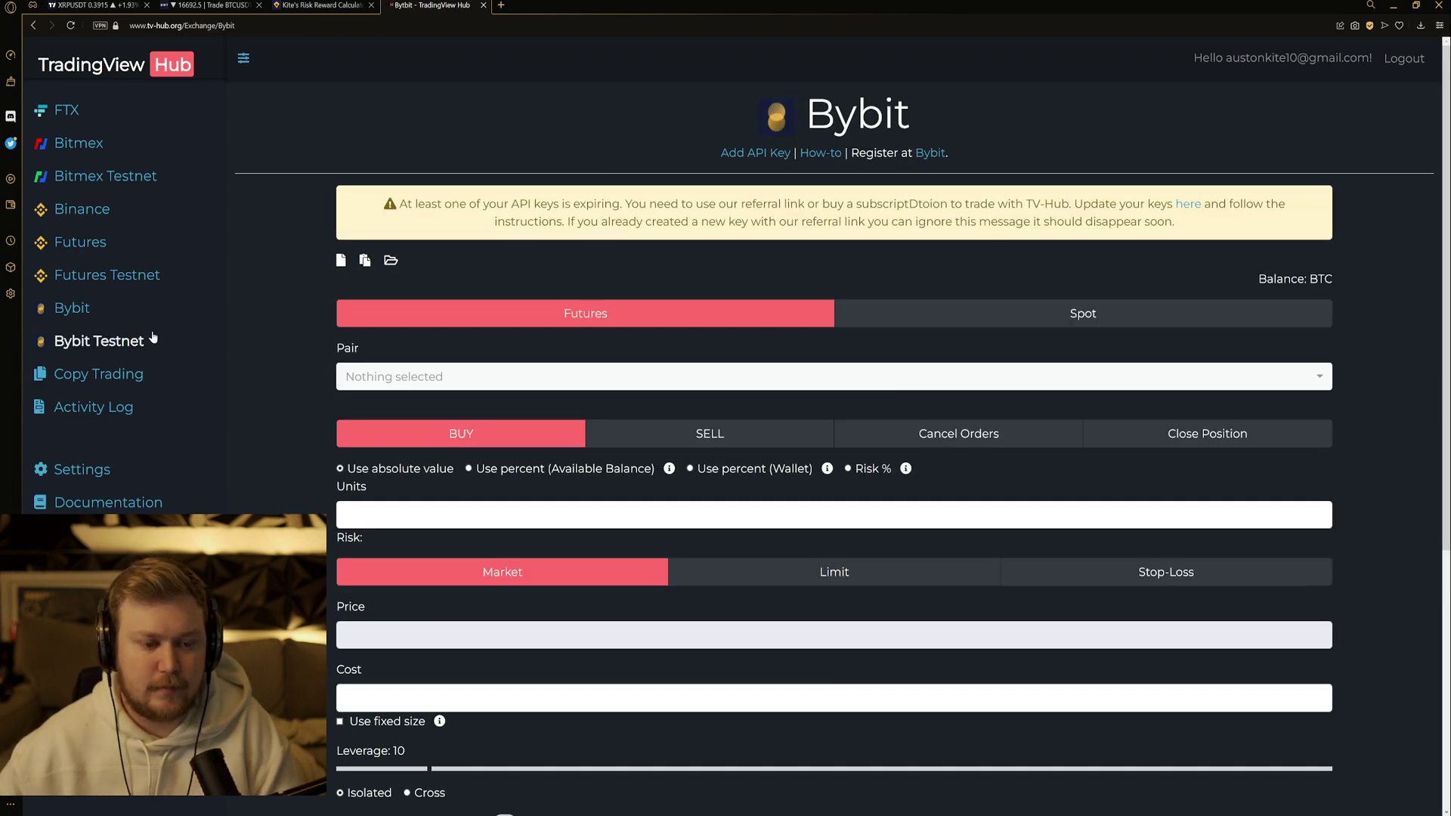
scroll(726, 316, down, 1)
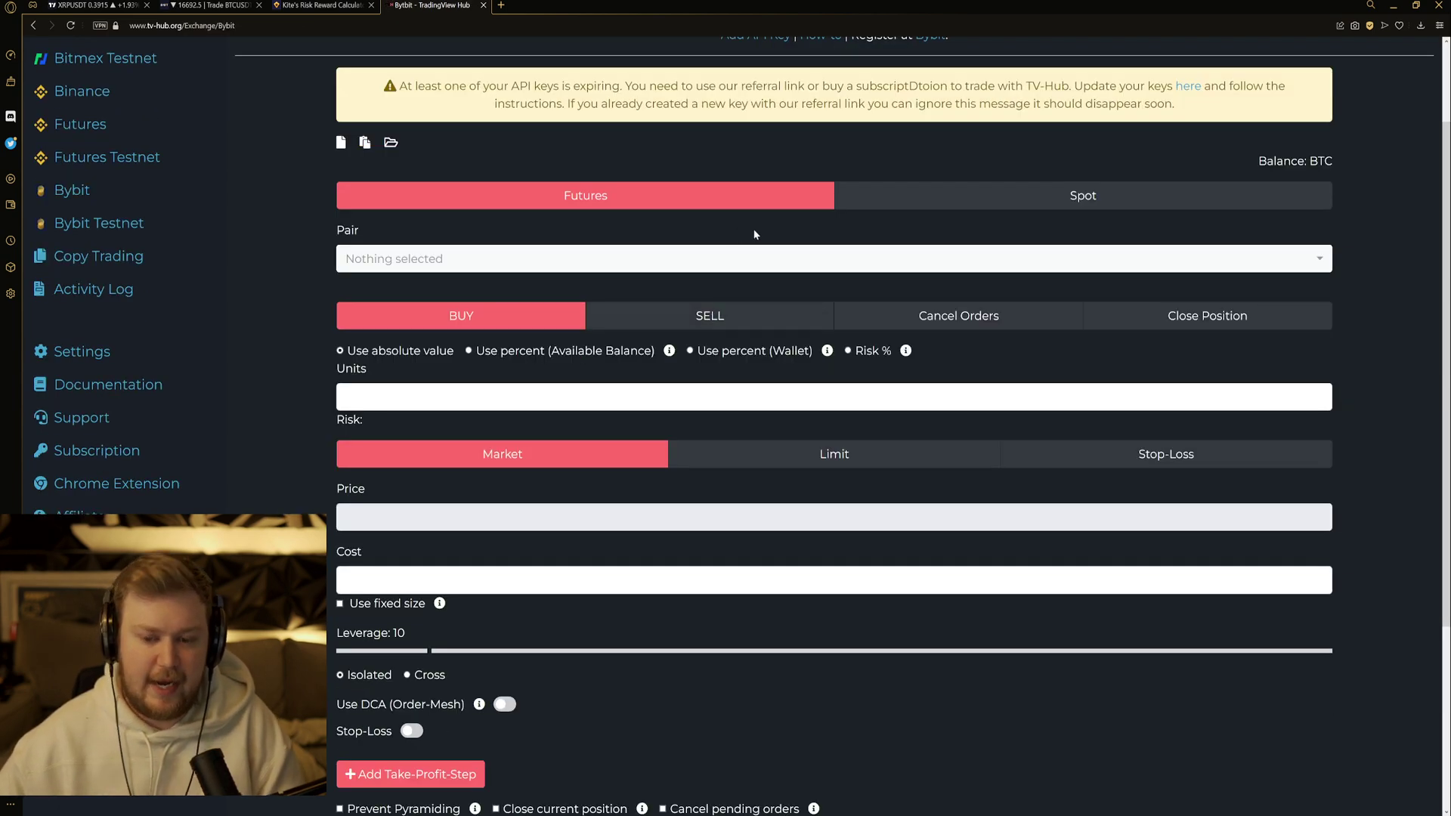
scroll(755, 234, down, 3)
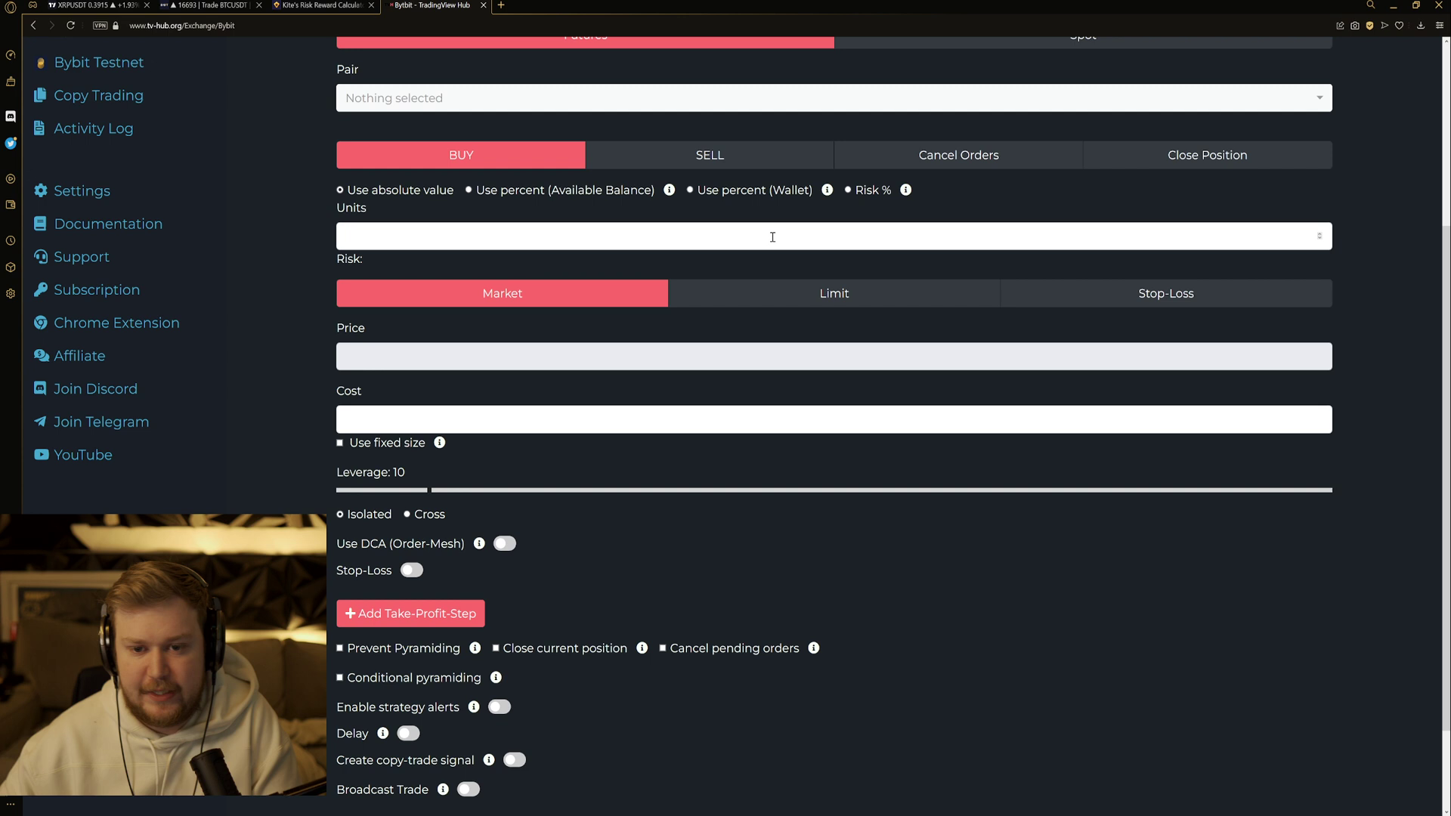
scroll(772, 237, up, 2)
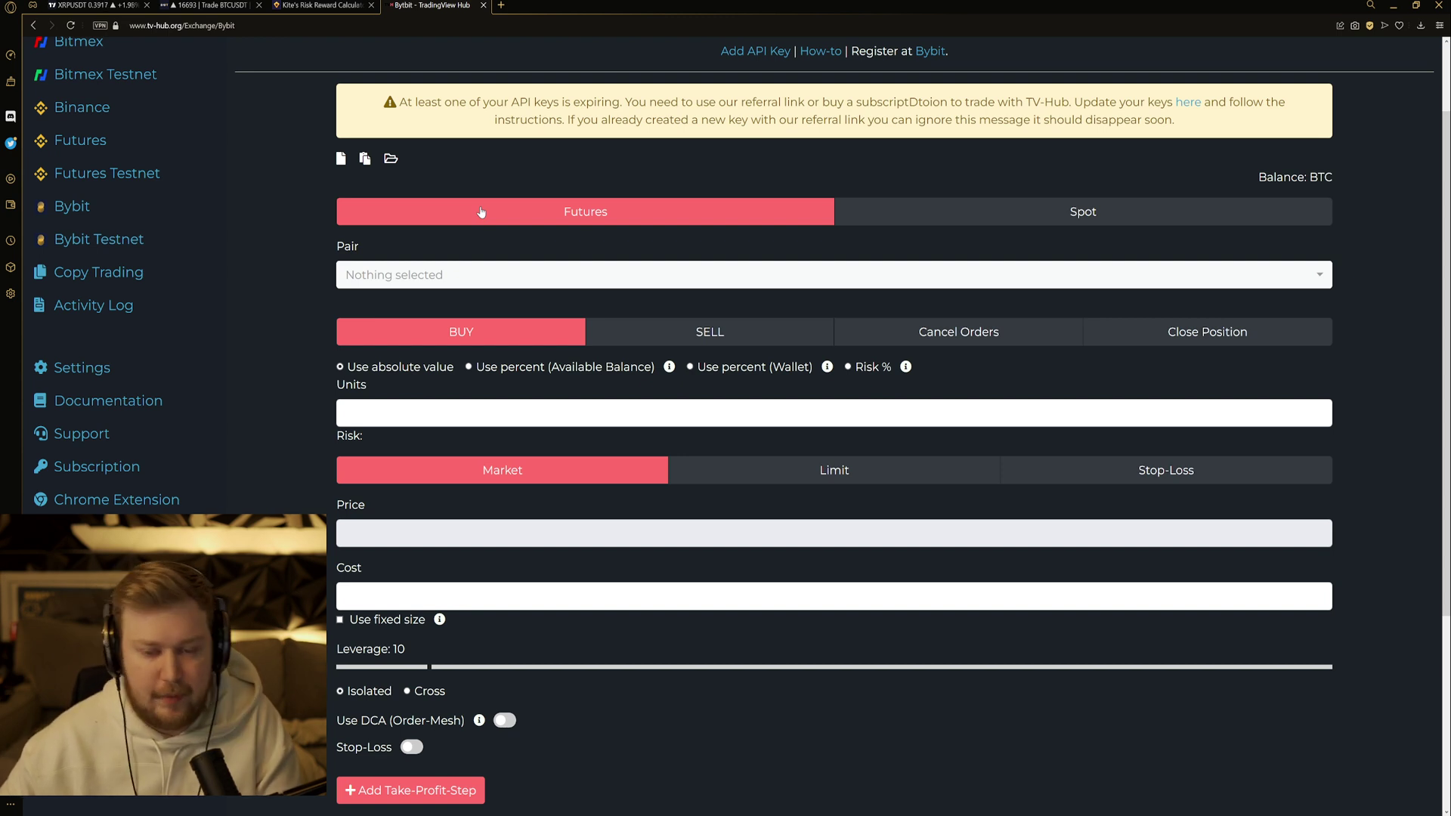
- Set the Bybit order to a SELL of the XRPUSDT pair
click(568, 272)
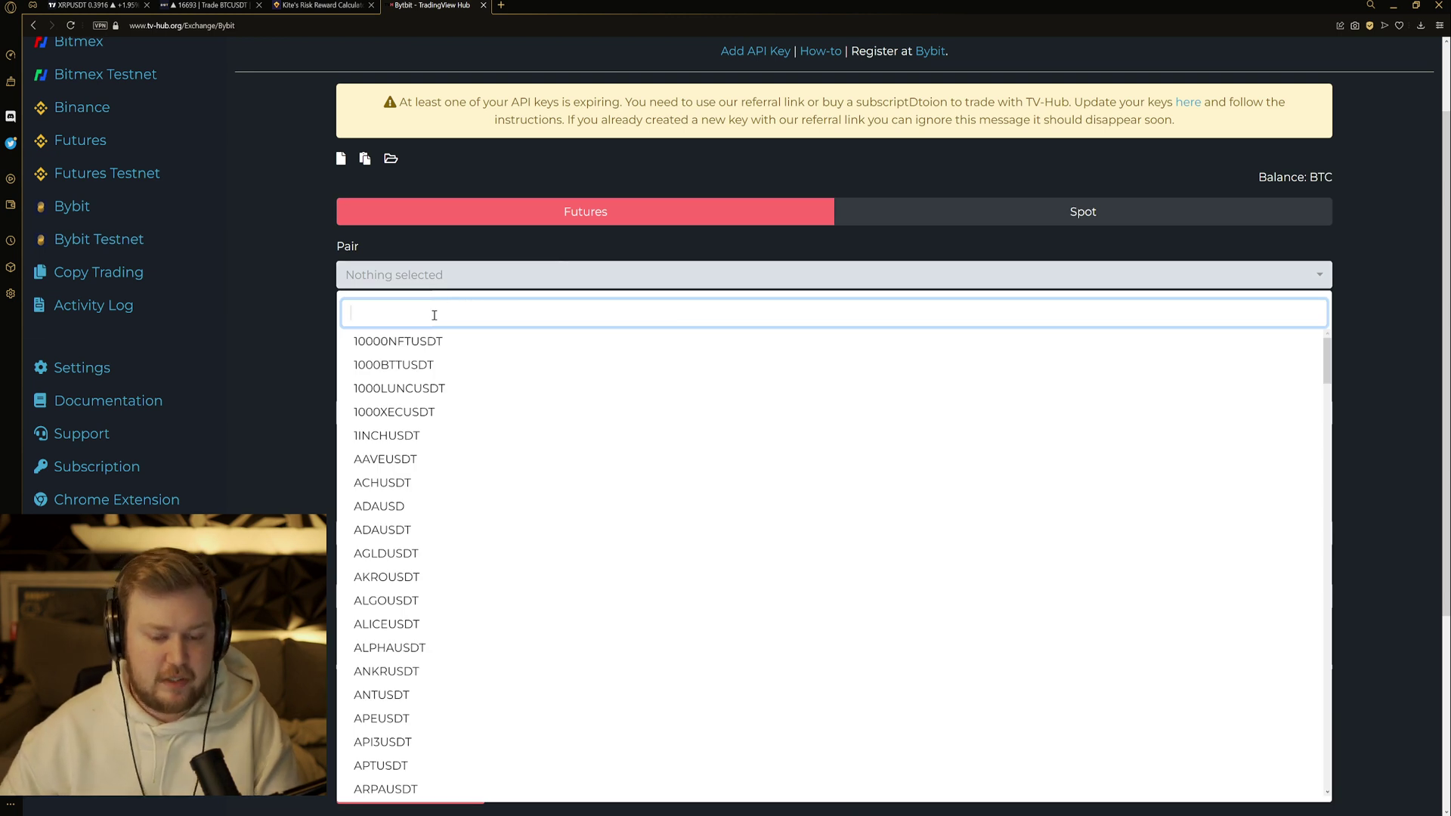
text(xrpusdt)
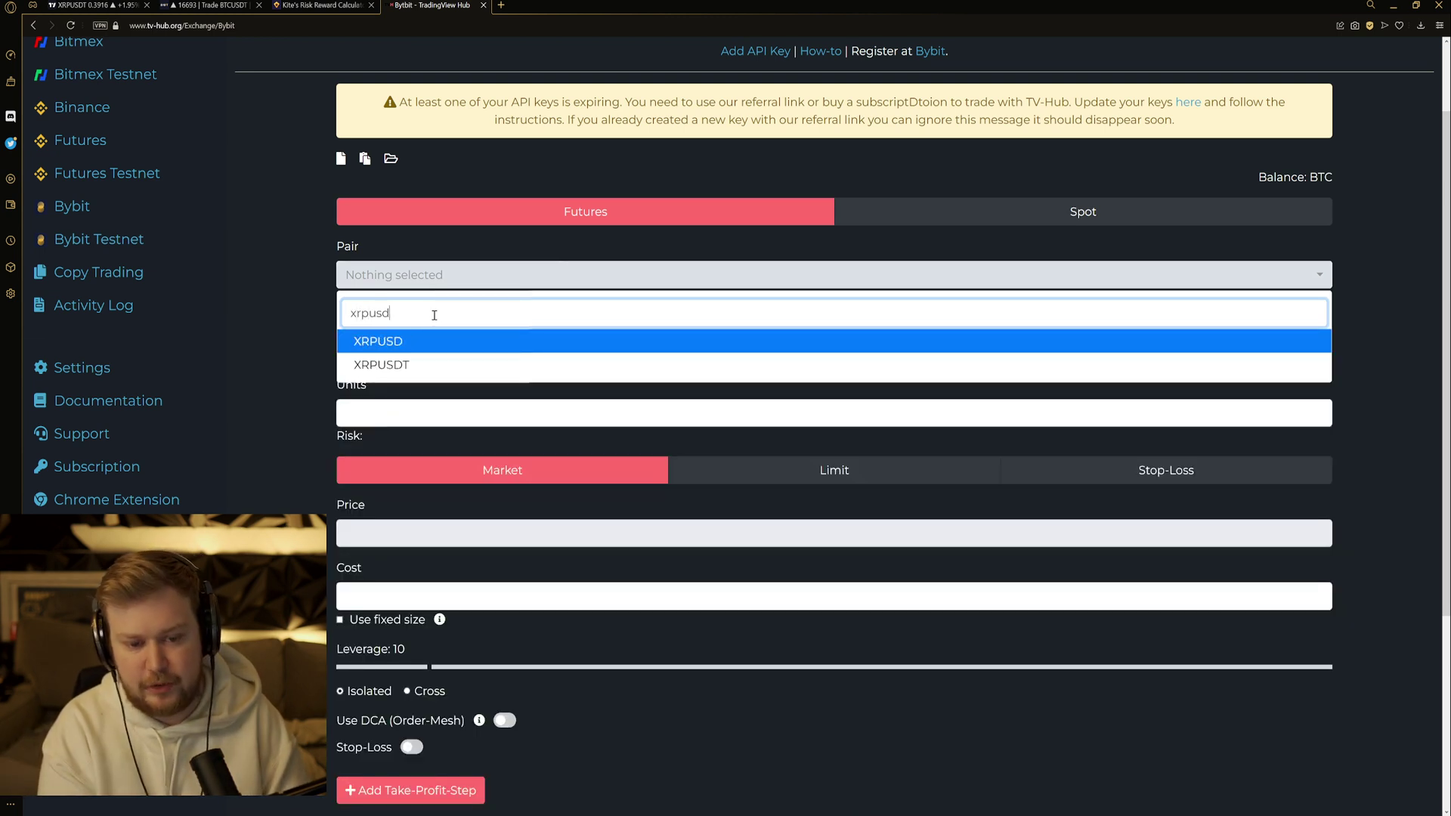
click(427, 339)
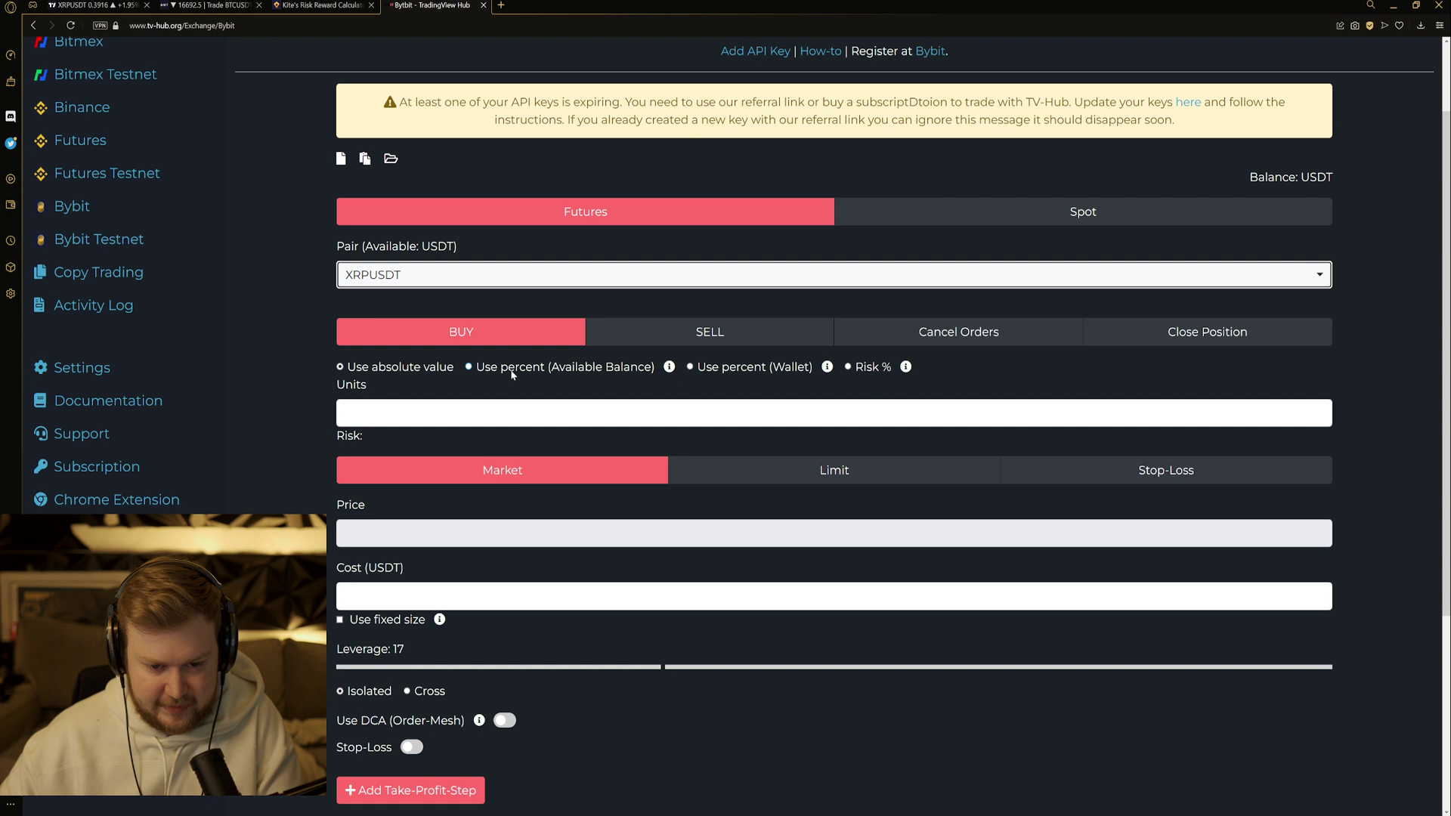
click(453, 328)
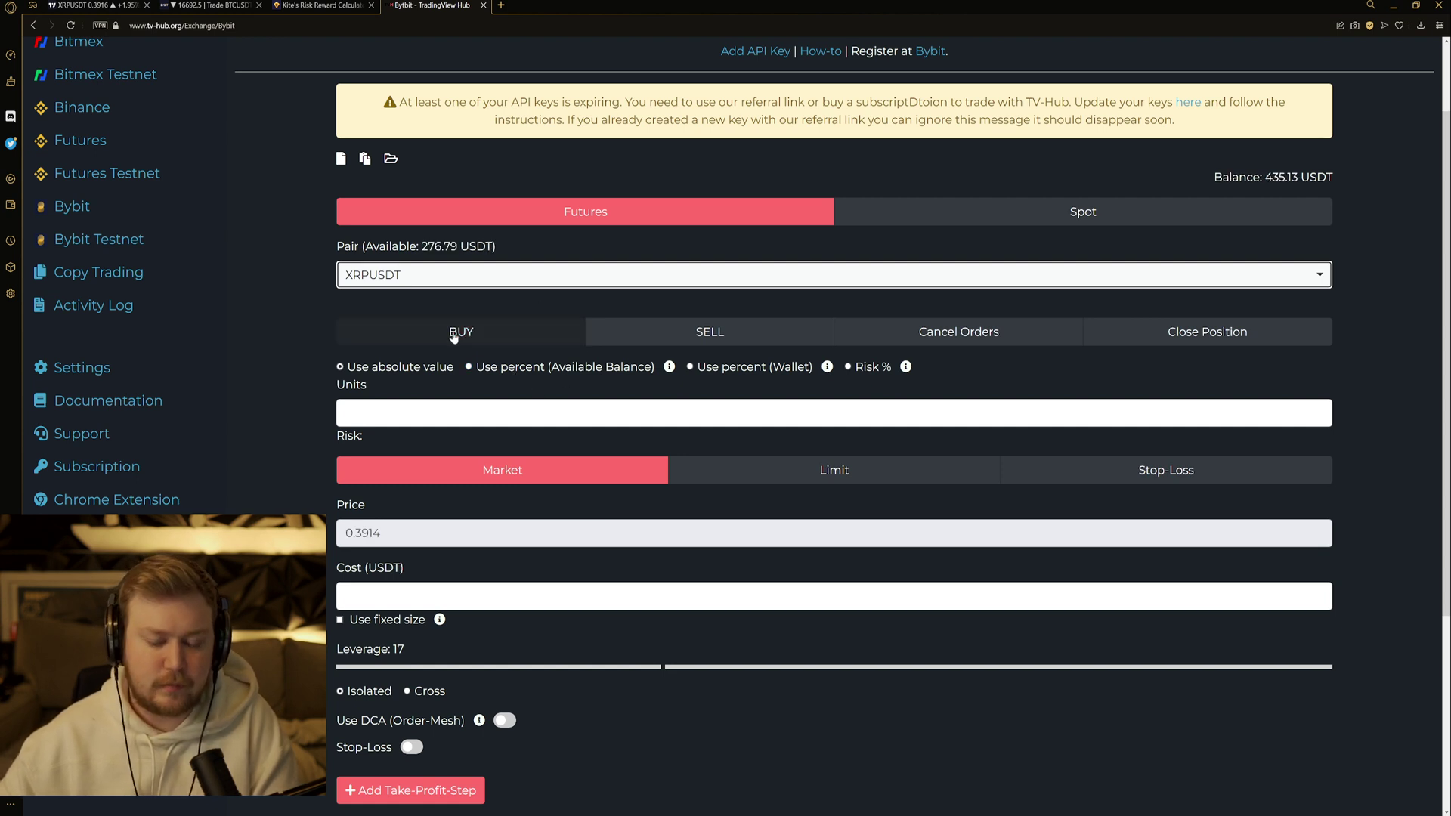
click(650, 332)
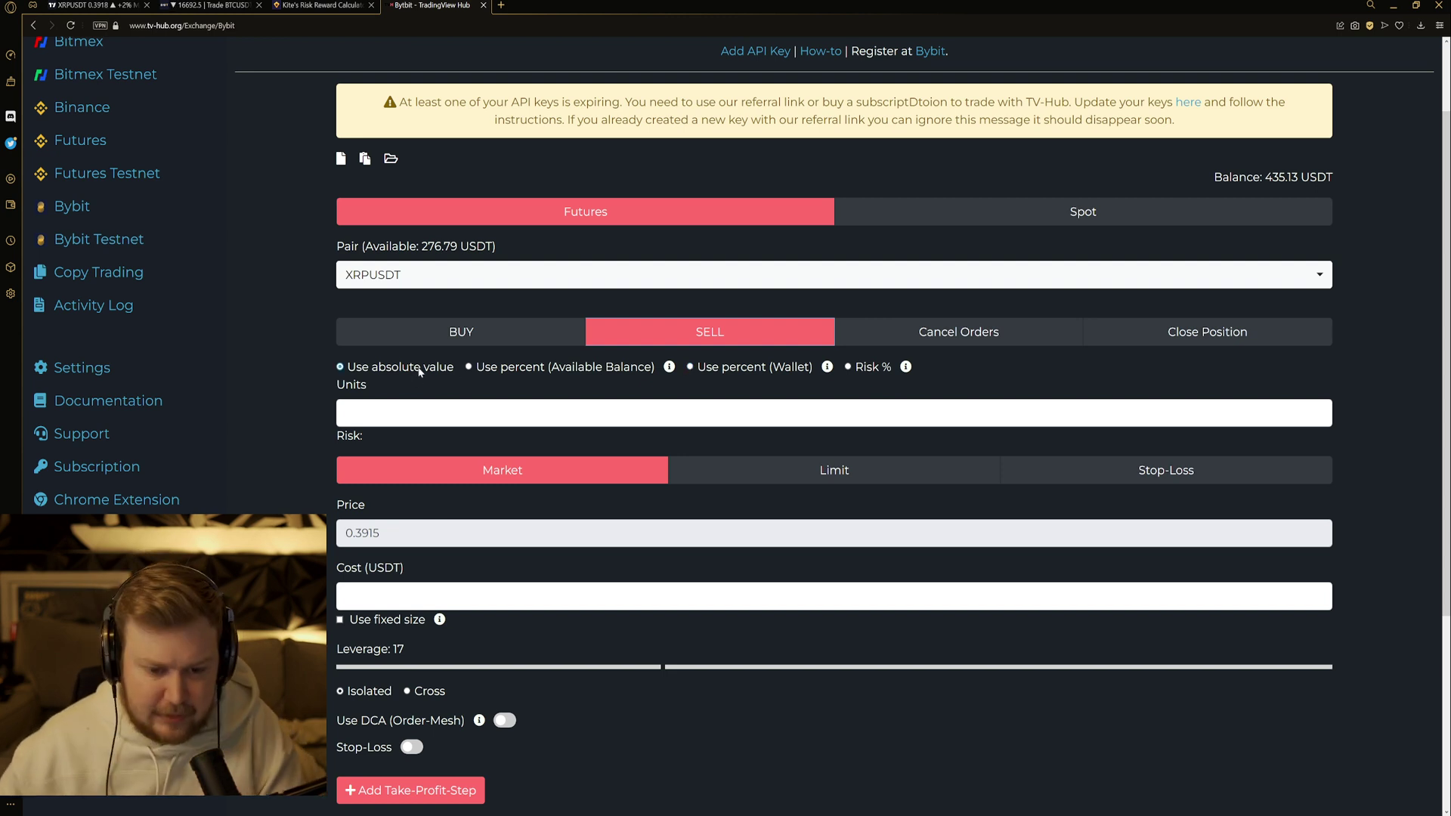
- Check the Units, 0.3915 market price and Cost (USDT) fields of the order
click(438, 419)
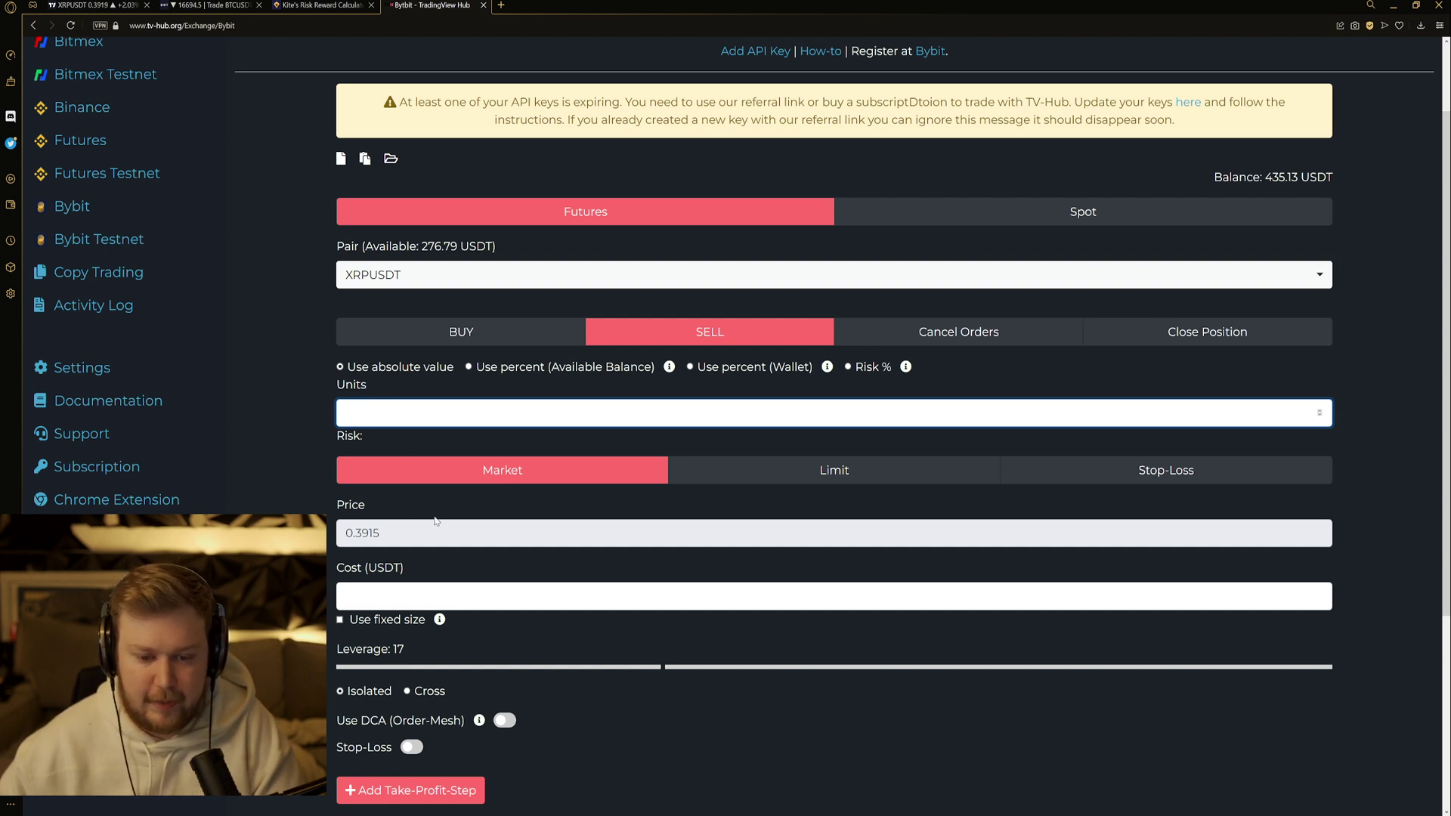
scroll(439, 522, down, 1)
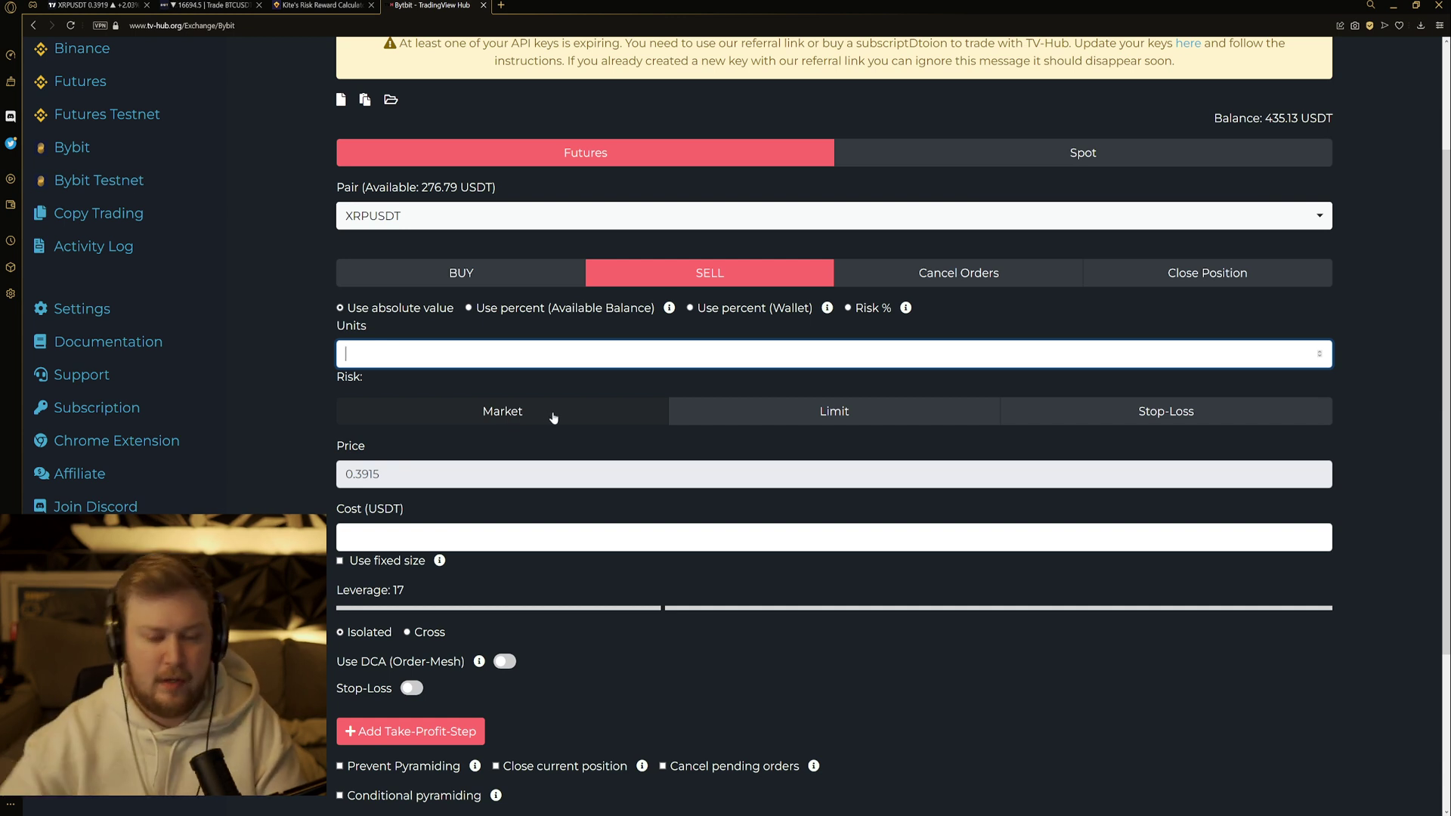
drag(383, 476, 325, 481)
click(347, 474)
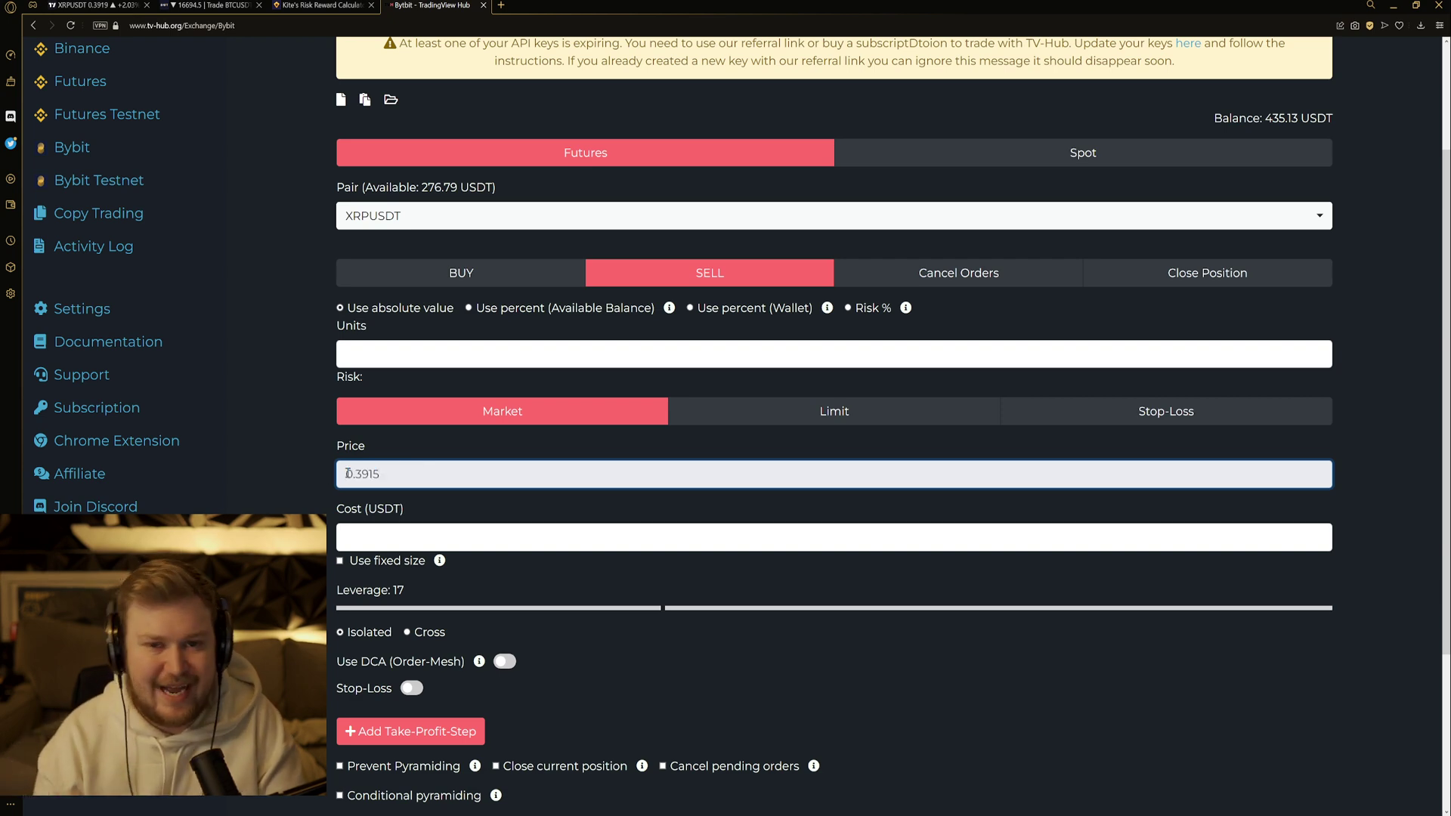
scroll(288, 475, down, 2)
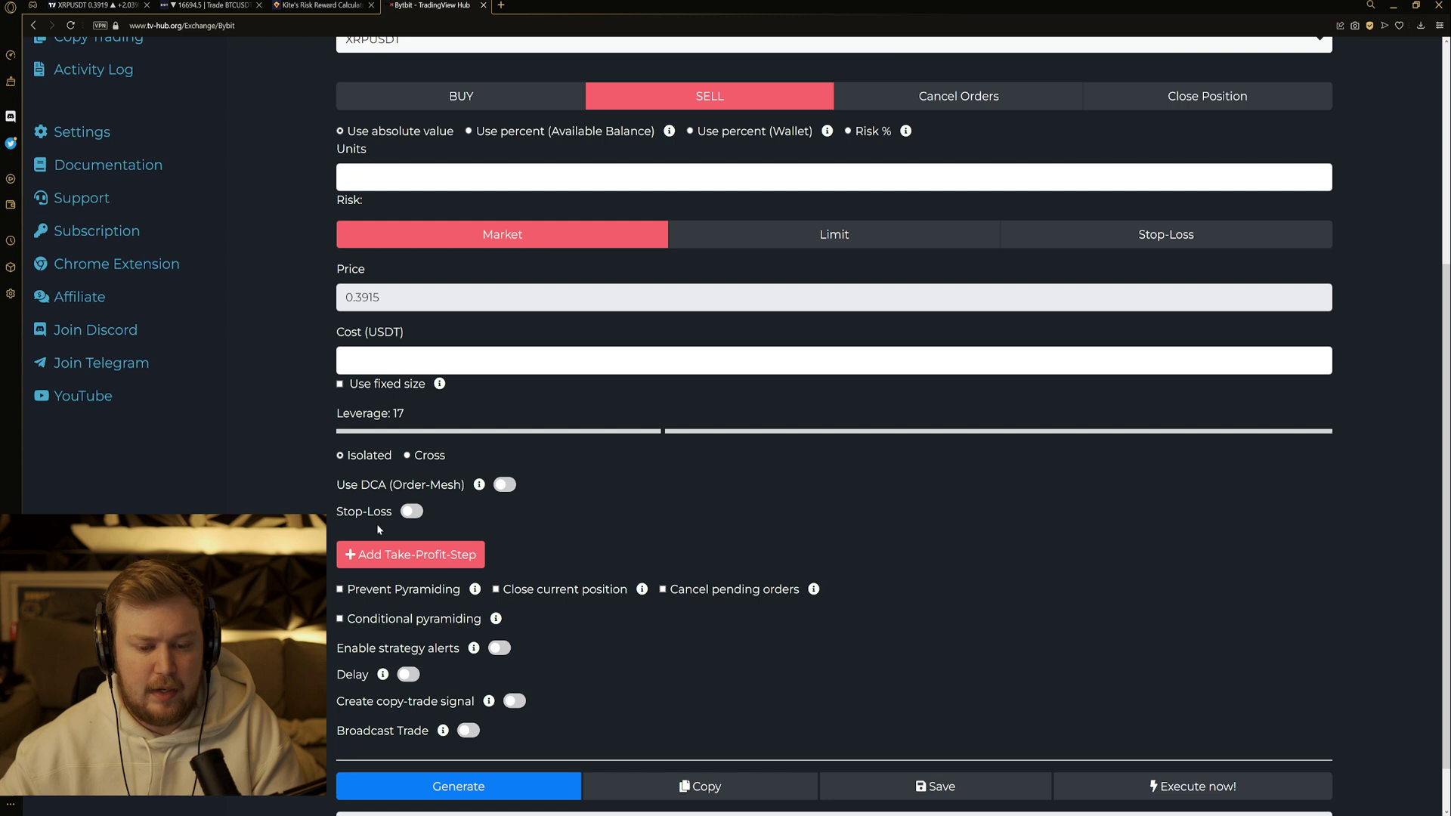
click(401, 359)
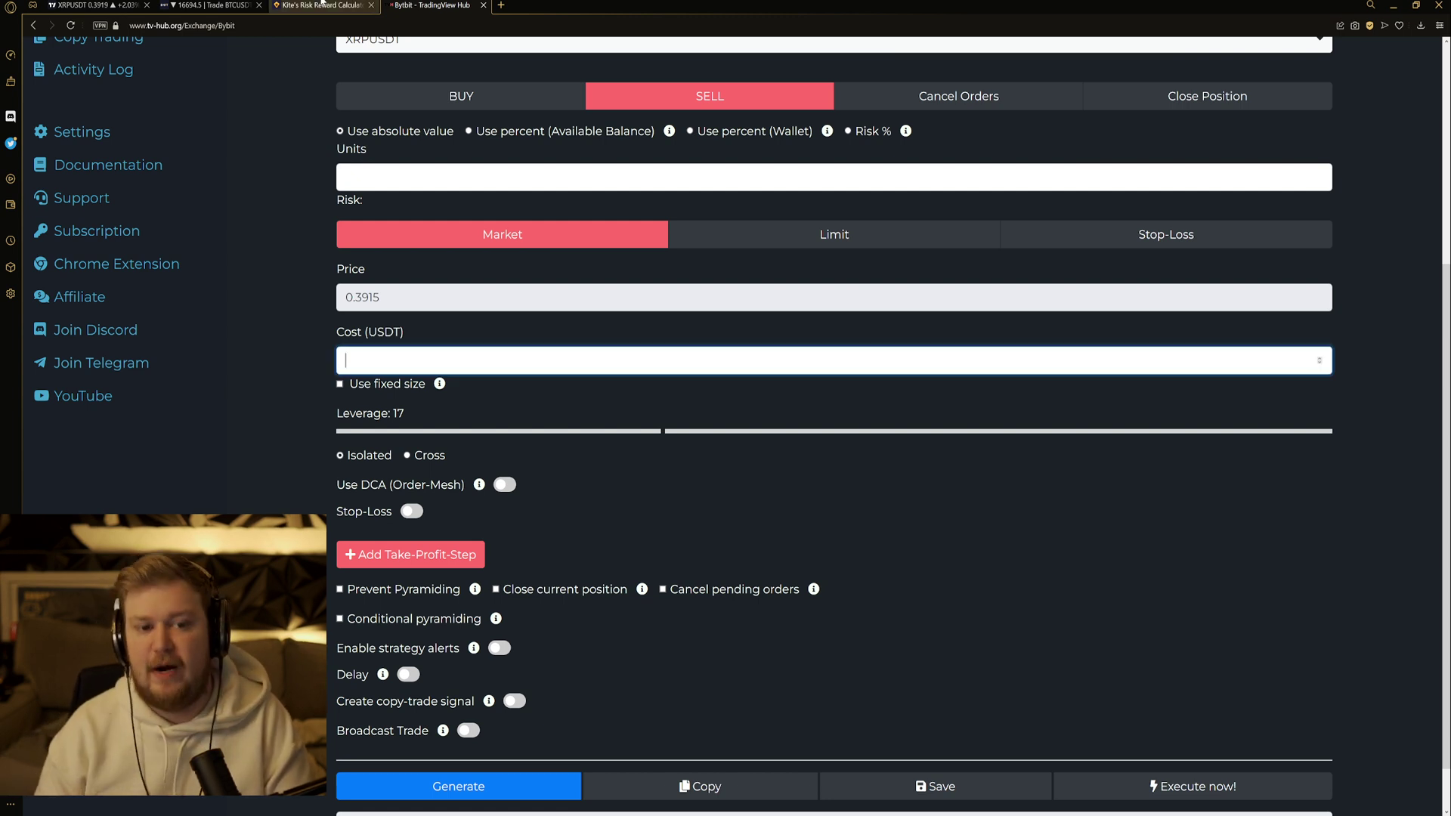
click(321, 5)
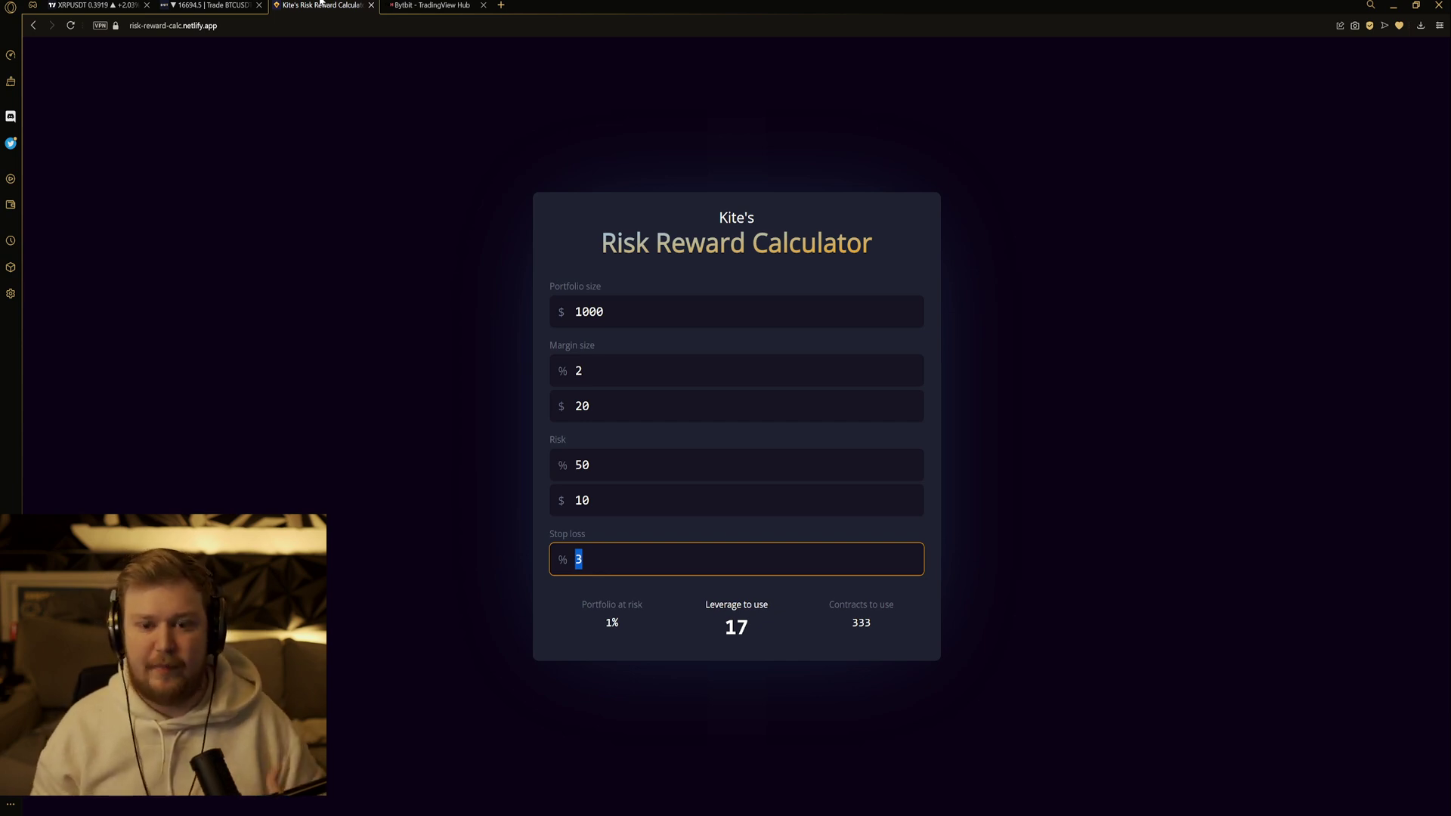
- Check the $20 margin size in Kite's Risk Reward Calculator
click(641, 420)
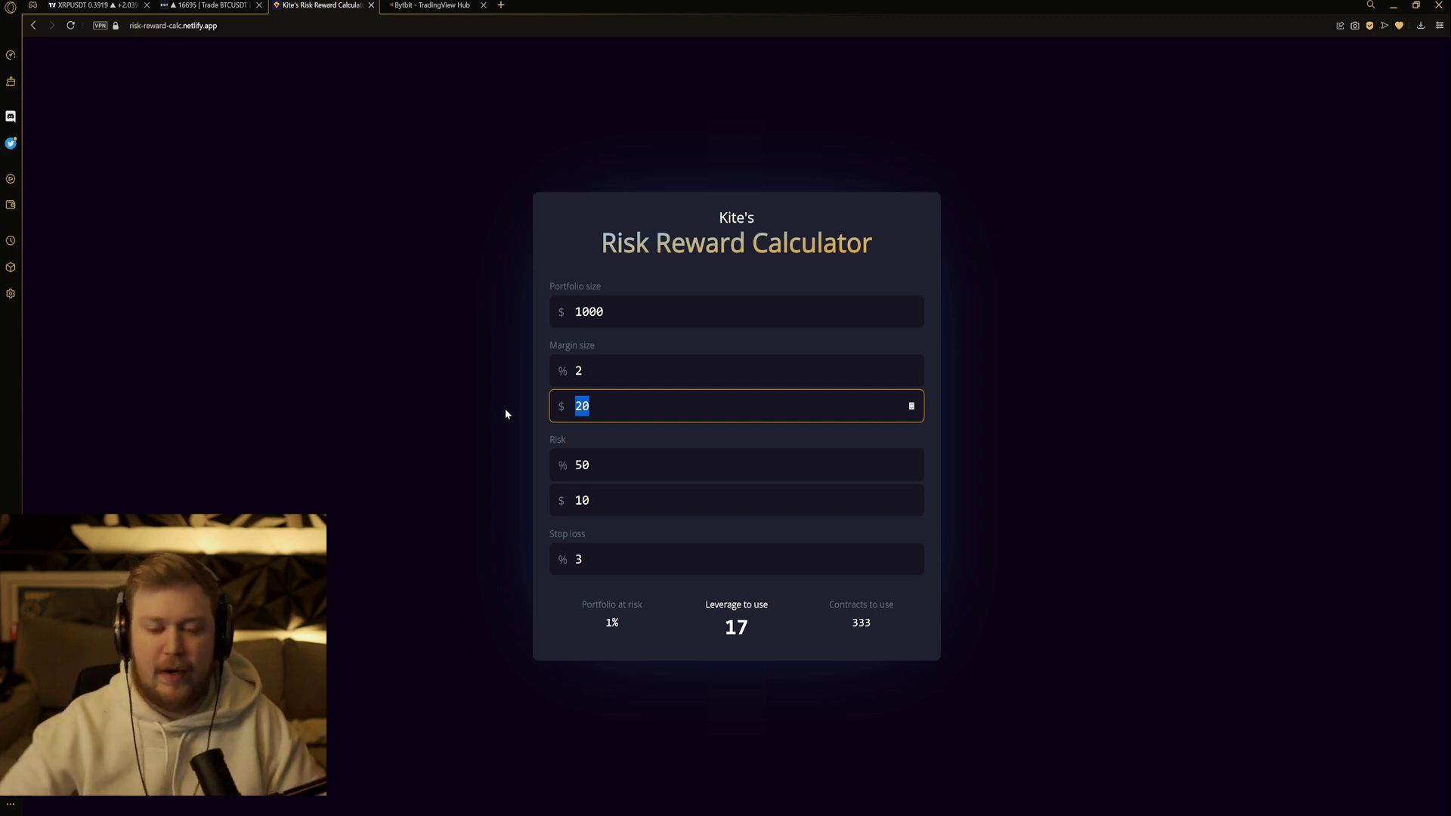
click(662, 406)
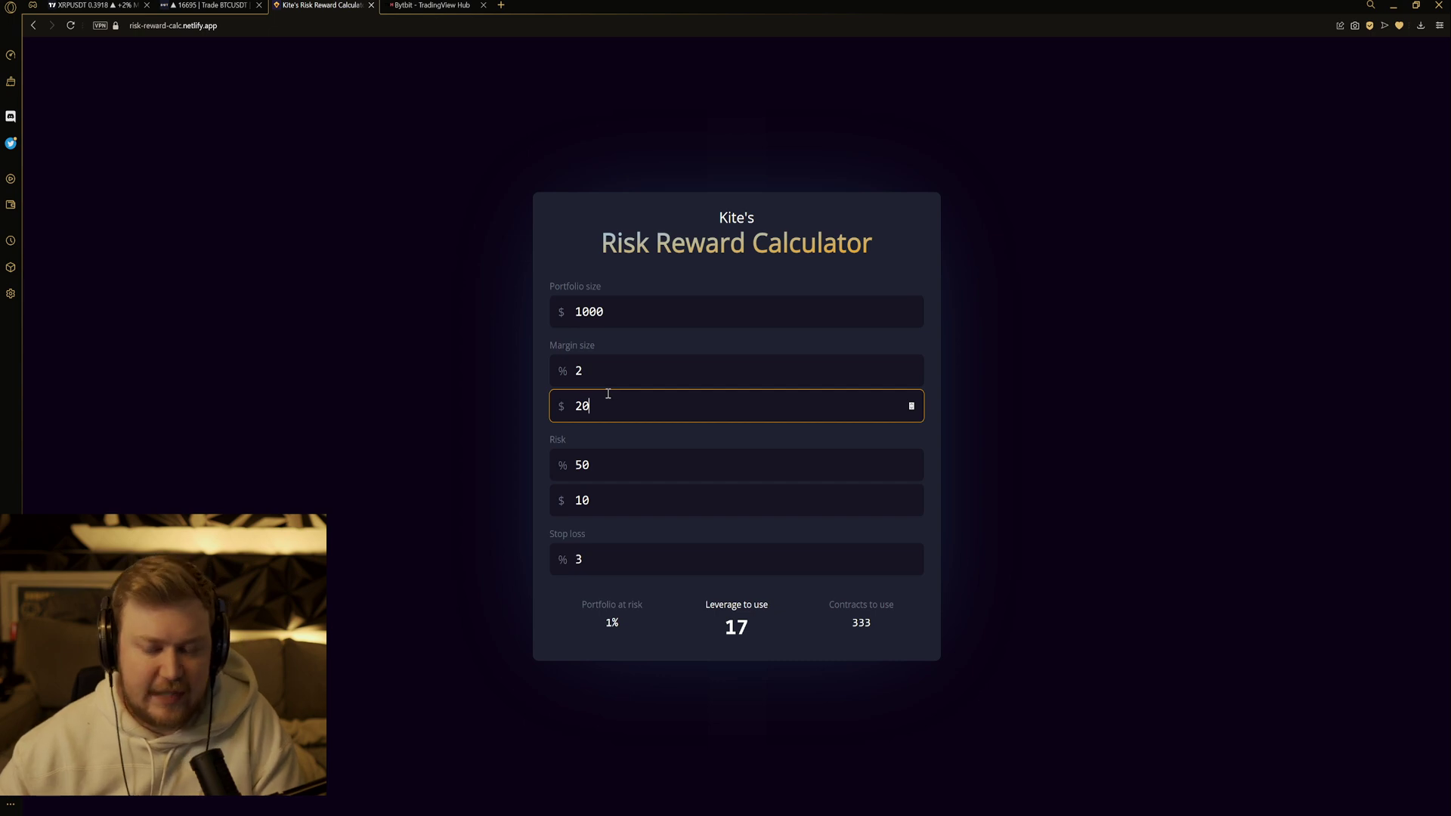
- Enter a 20 USDT cost for the XRPUSDT market sell order and adjust the leverage slider to 17x
click(414, 6)
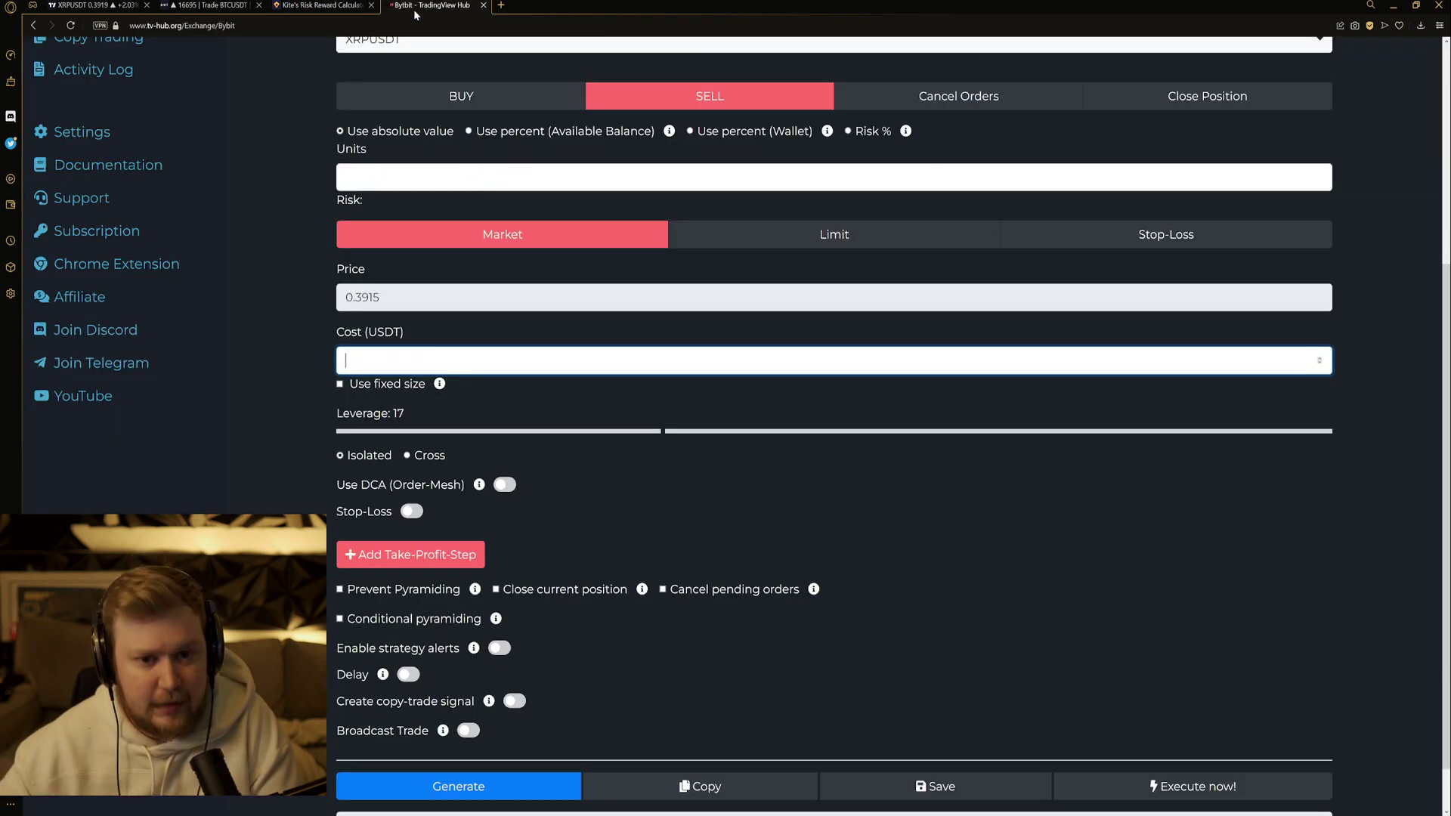
text(20)
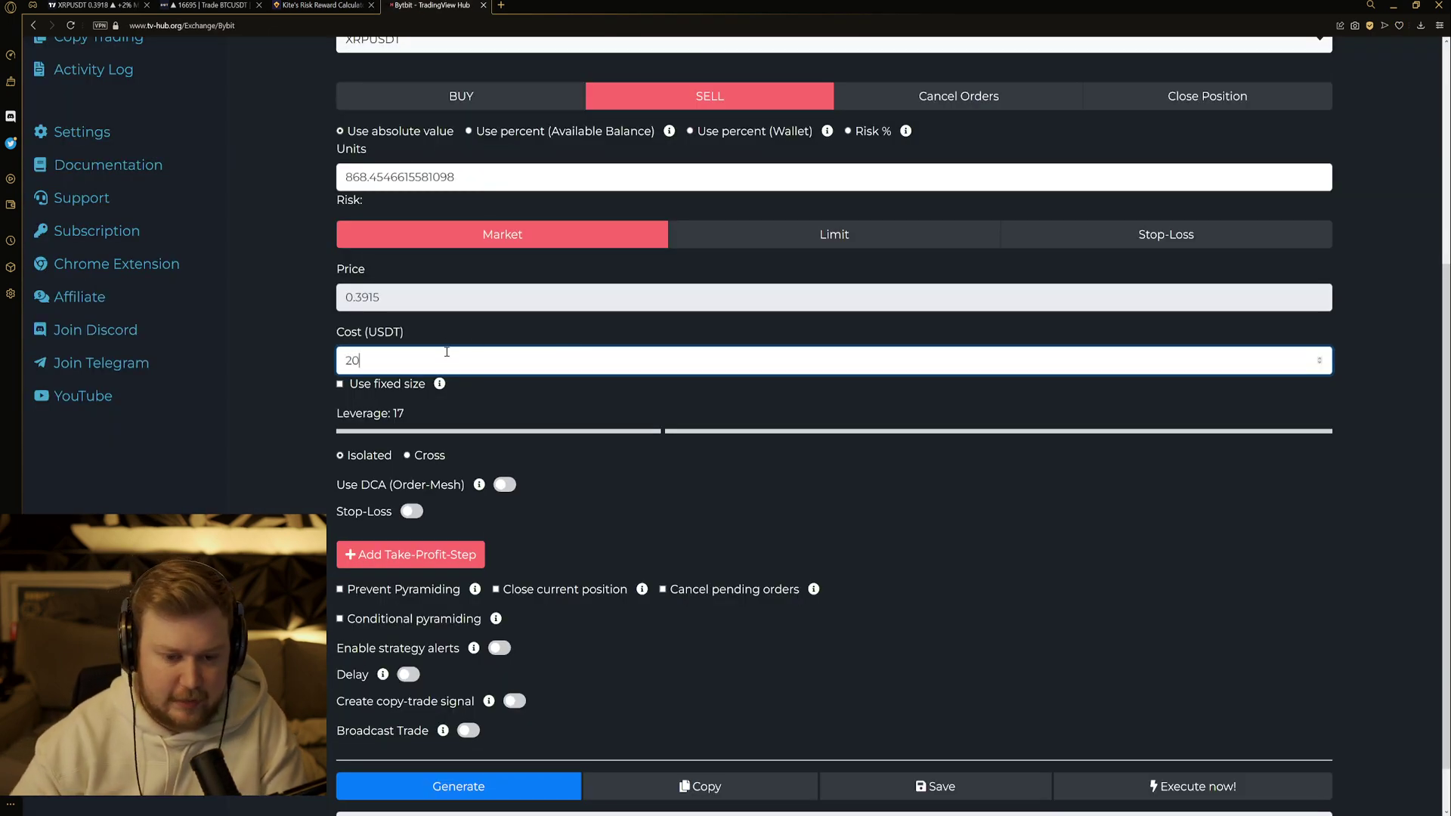
click(341, 386)
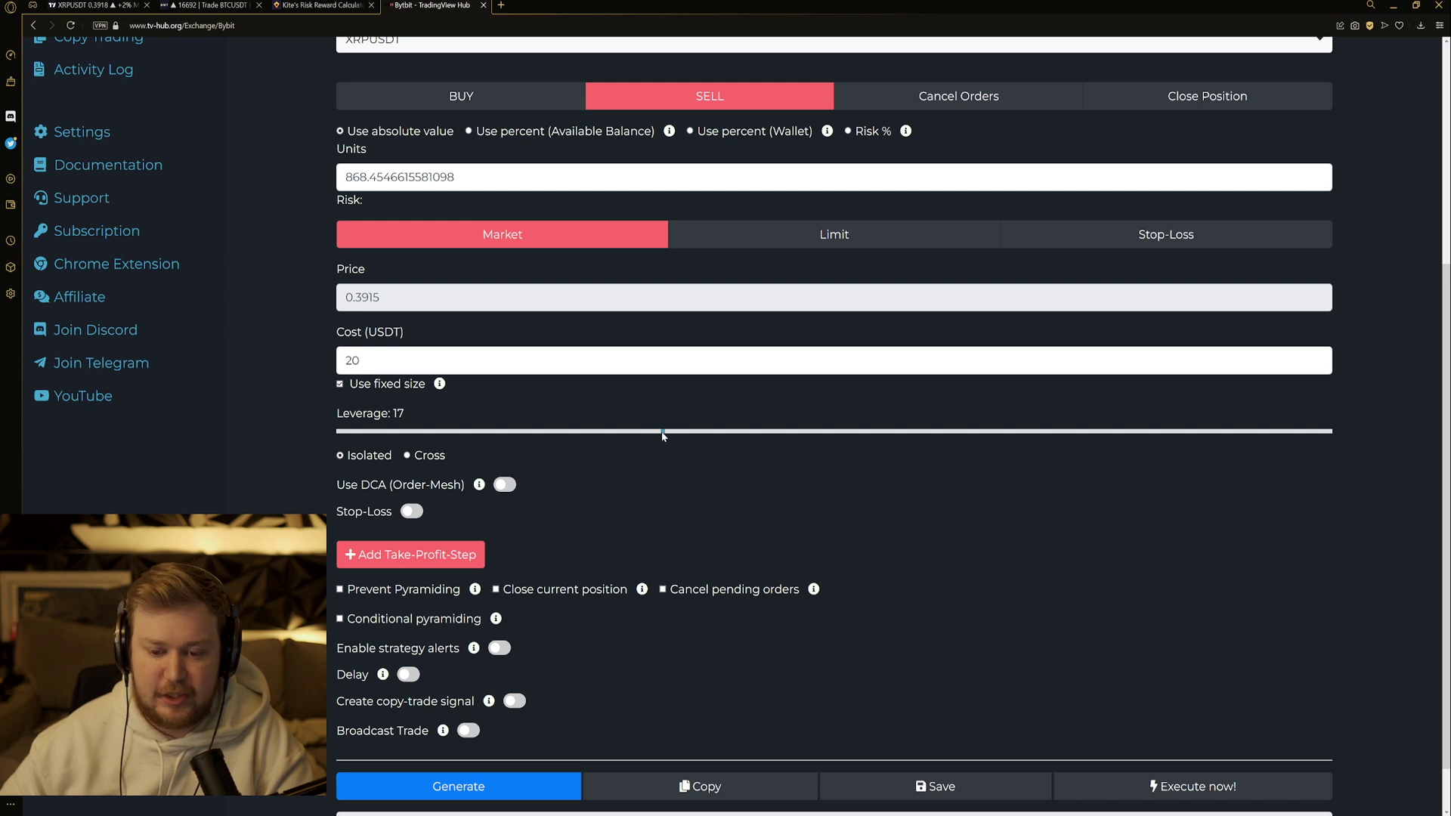
mouse_move(665, 432)
mouse_down()
mouse_move(614, 436)
mouse_move(662, 436)
mouse_up()
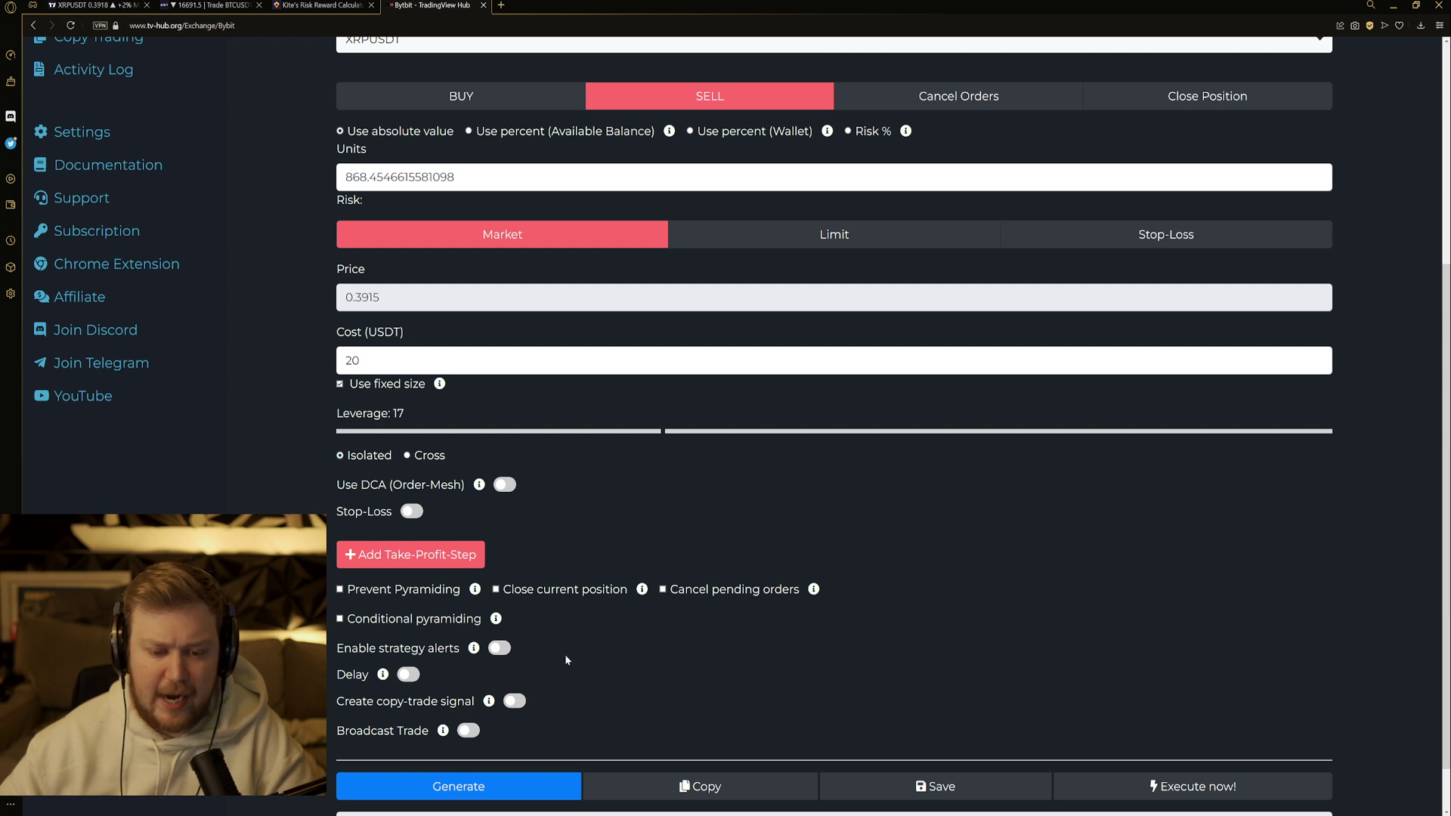
scroll(498, 505, down, 1)
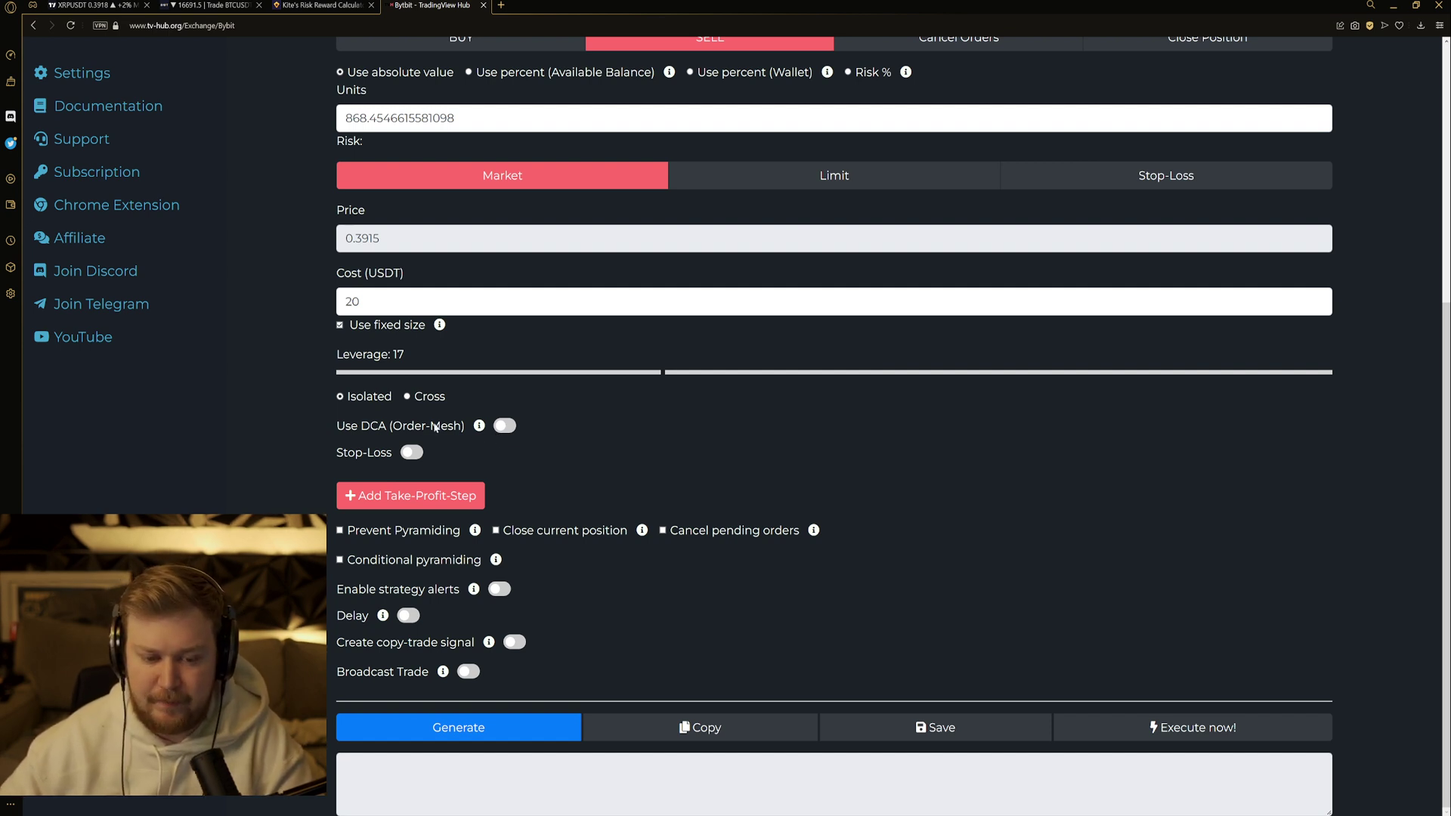
- Enable stop-loss and check the calculator with 50 percent risk and a 3 percent stop
click(412, 452)
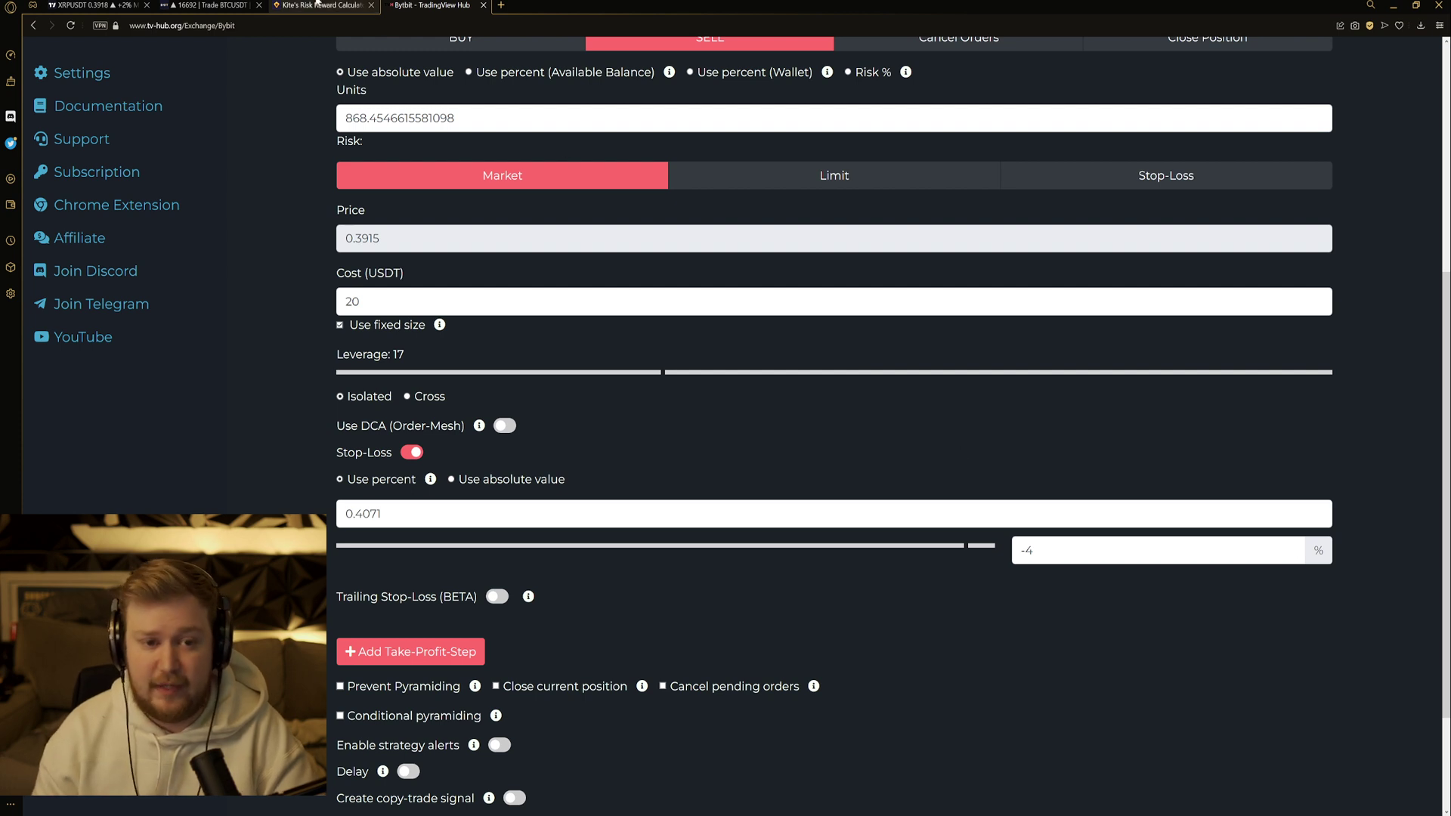
click(322, 5)
click(564, 473)
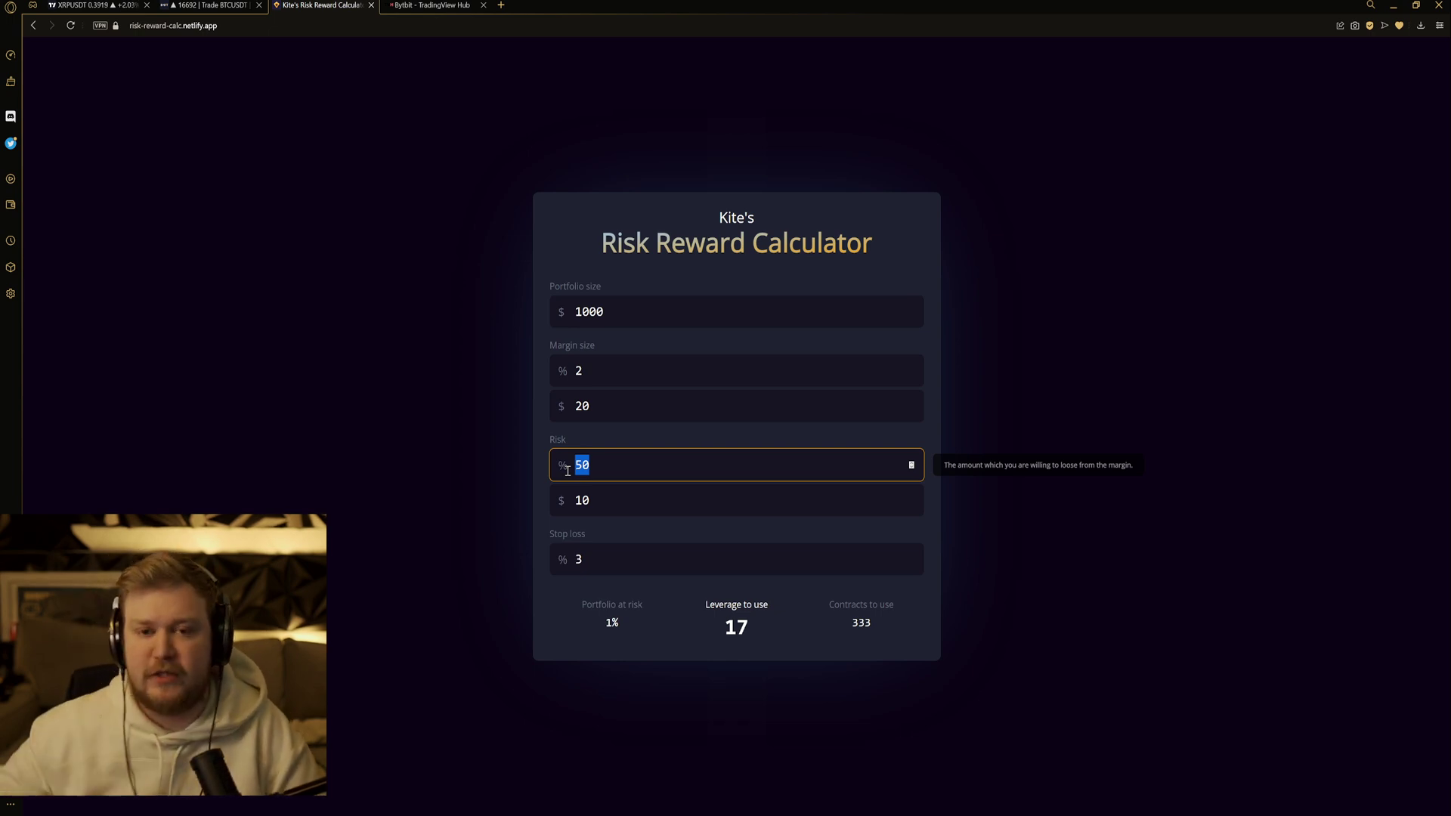
click(556, 558)
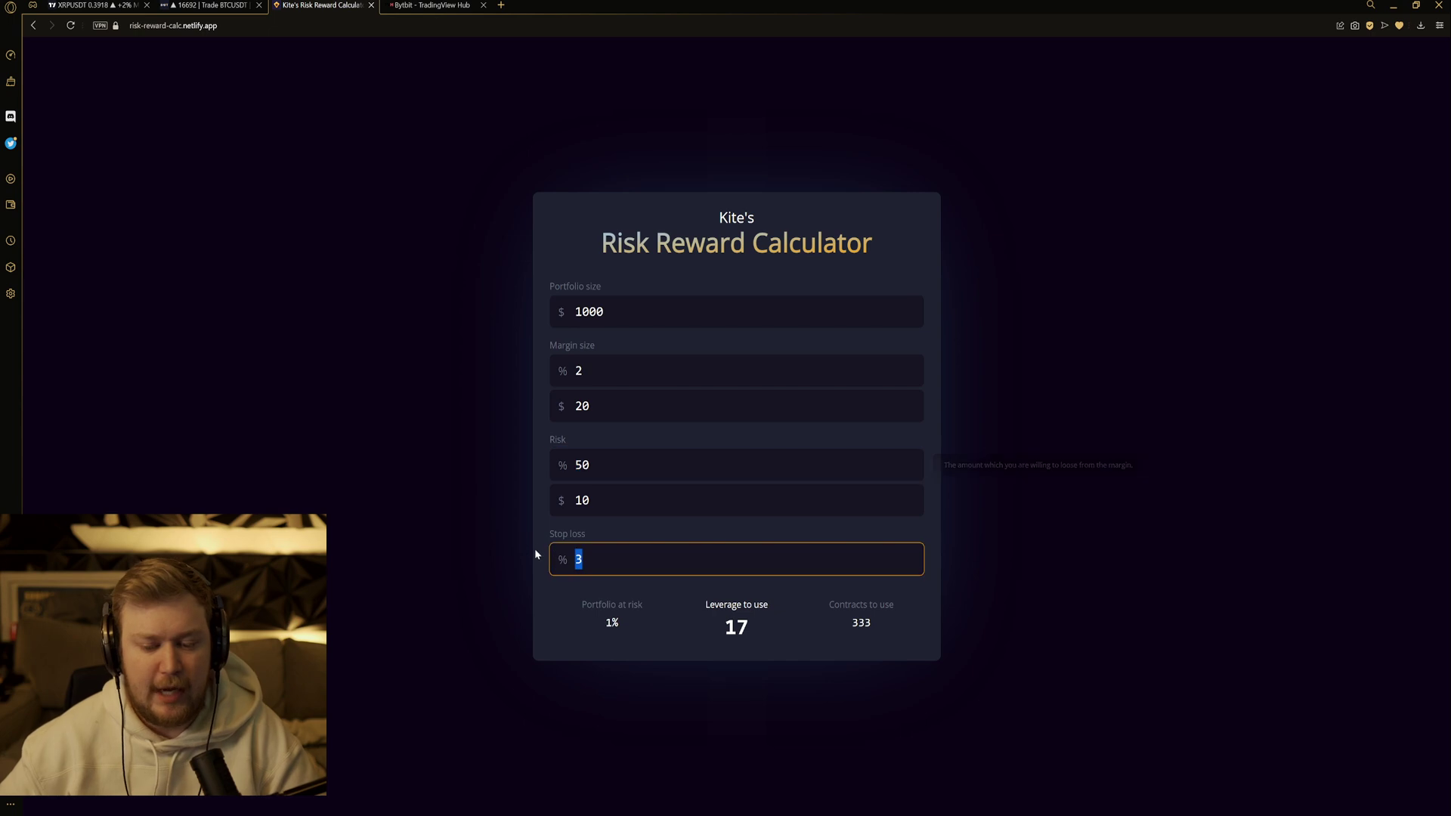
- Change the stop-loss percentage from -4 to -3, giving a 0.4032 stop price
click(431, 5)
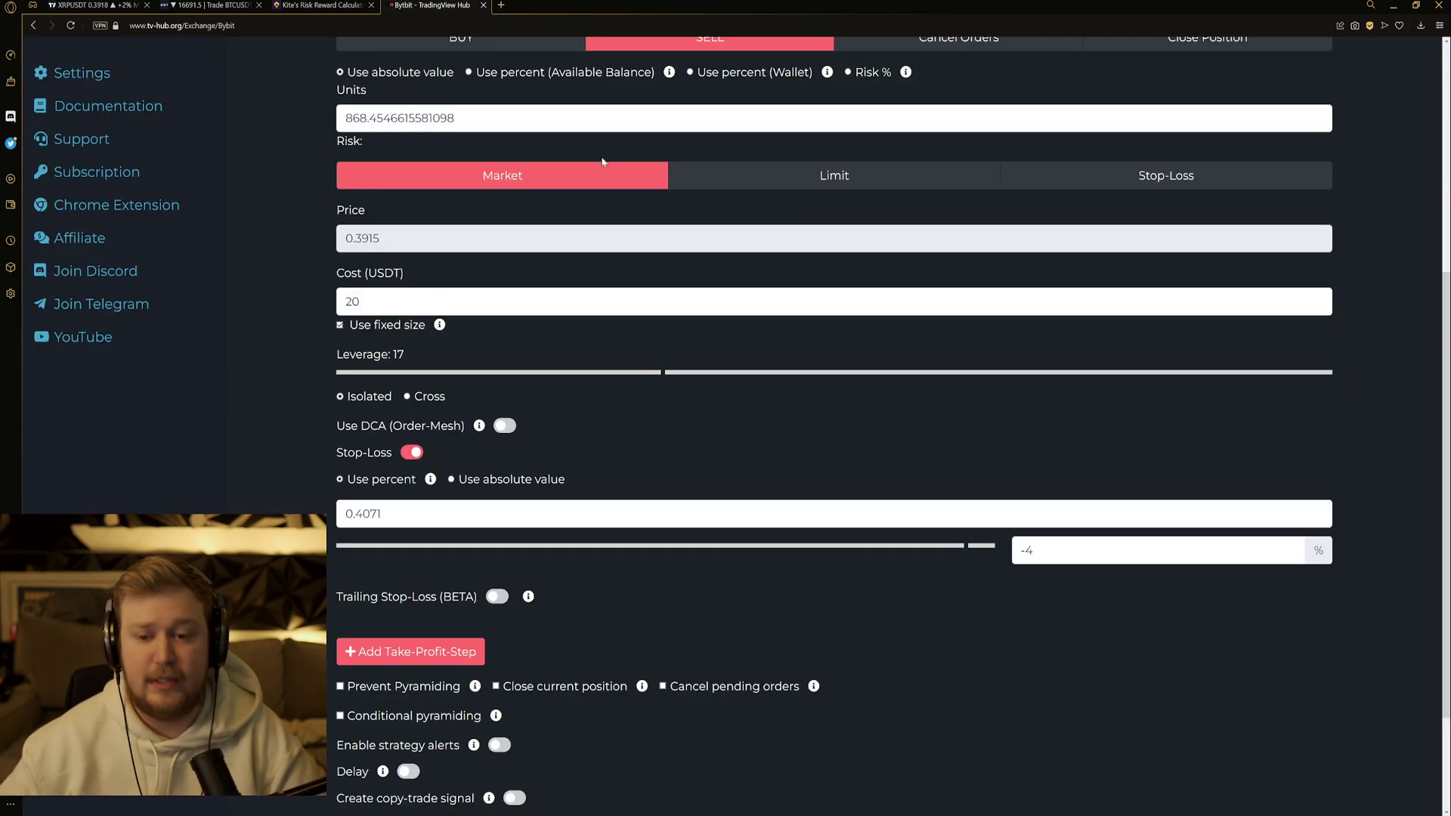
click(1056, 550)
key(BackSpace)
key(BackSpace)
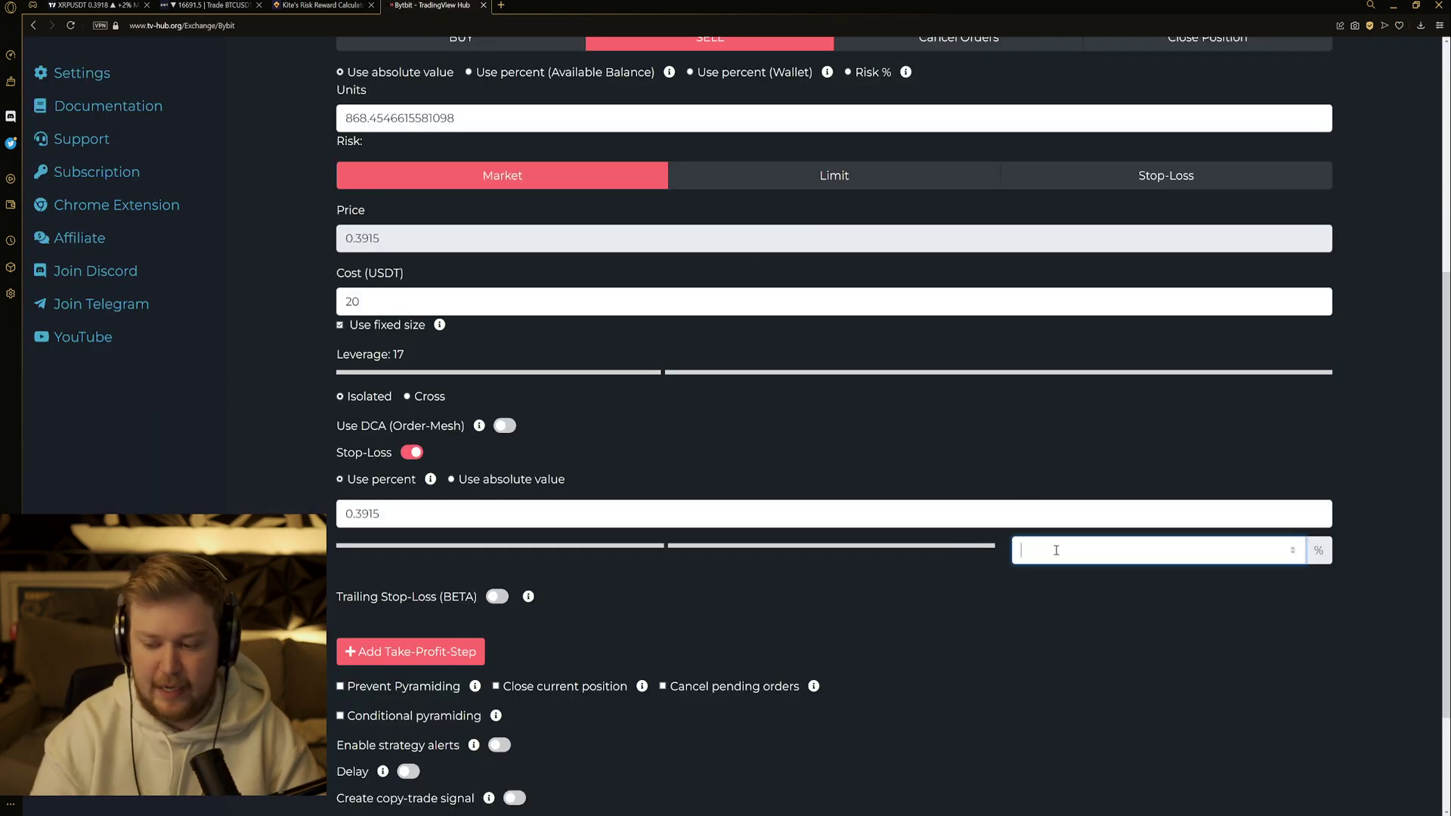
text(-3)
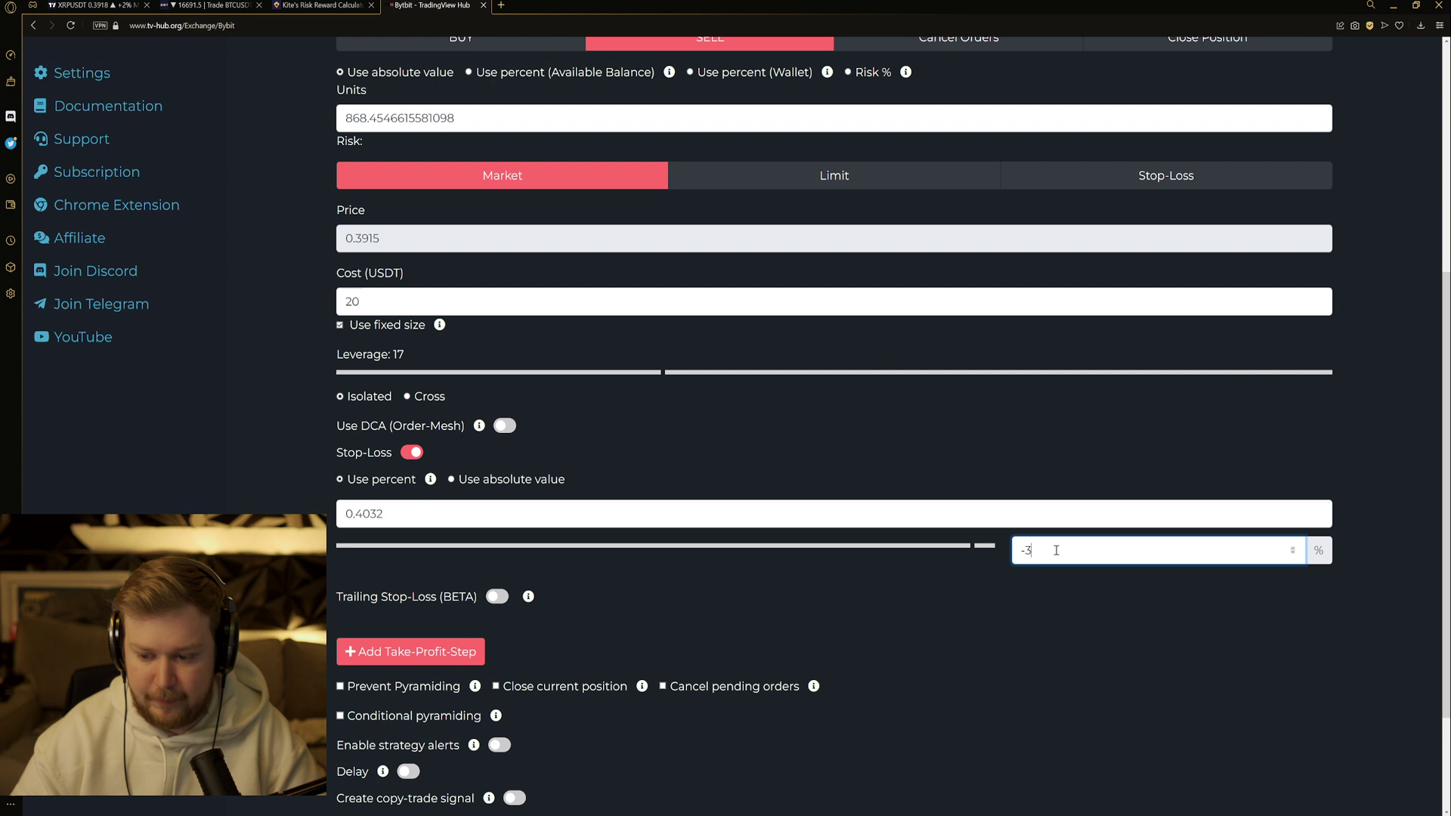
click(936, 476)
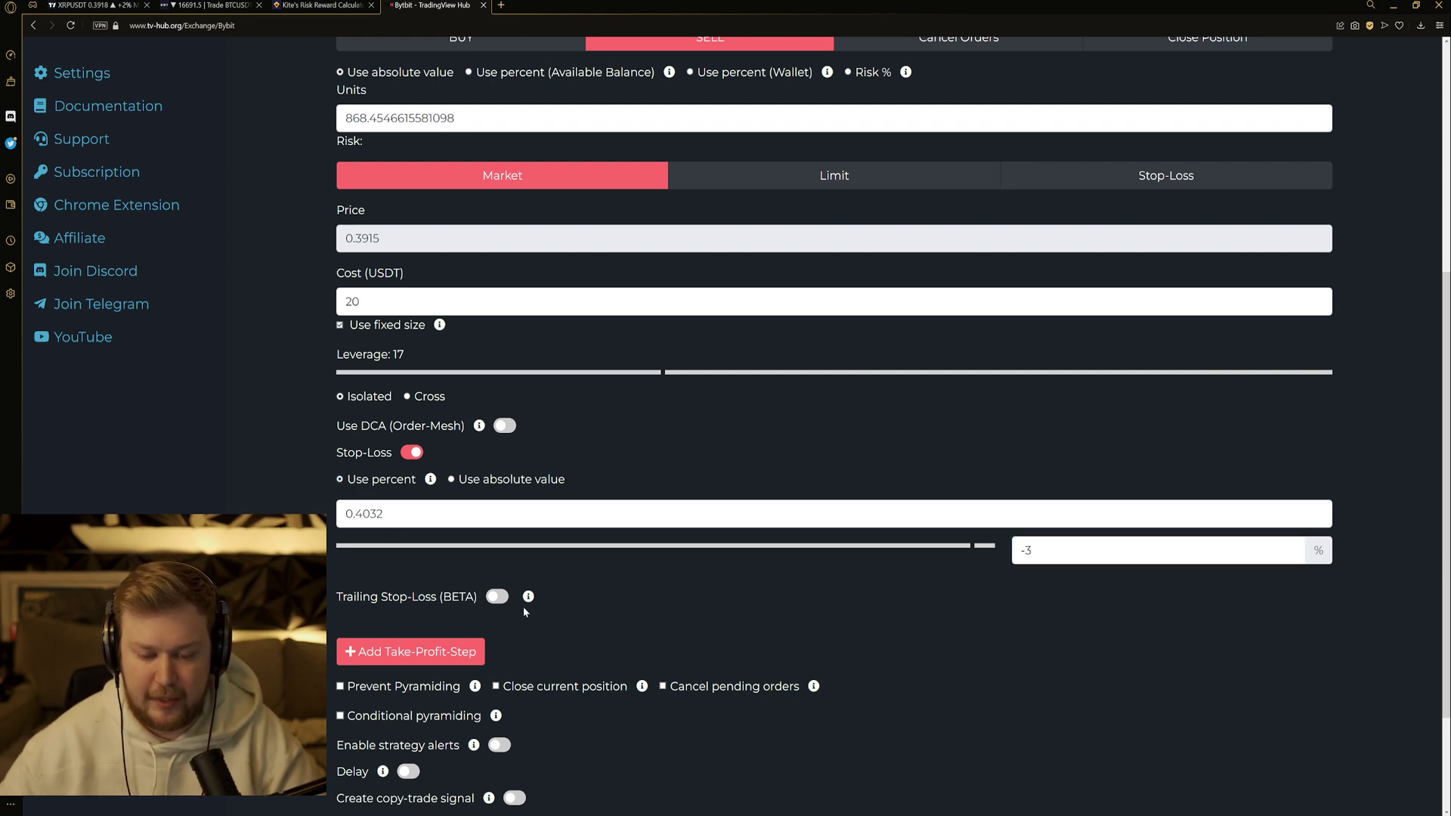
scroll(526, 601, down, 2)
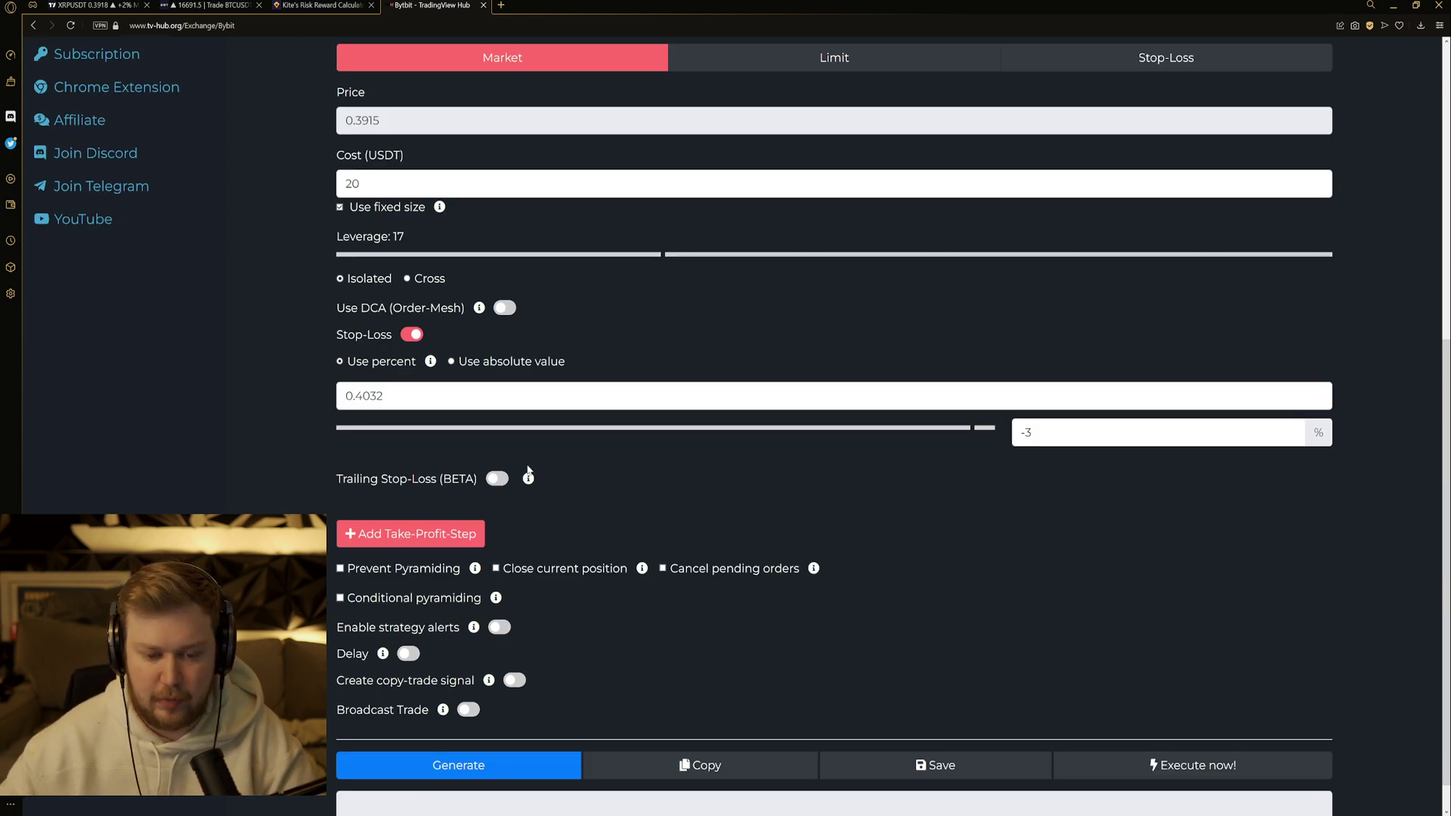
- Try adding a take-profit step, then tick Prevent Pyramiding on the sell order
scroll(424, 438, down, 1)
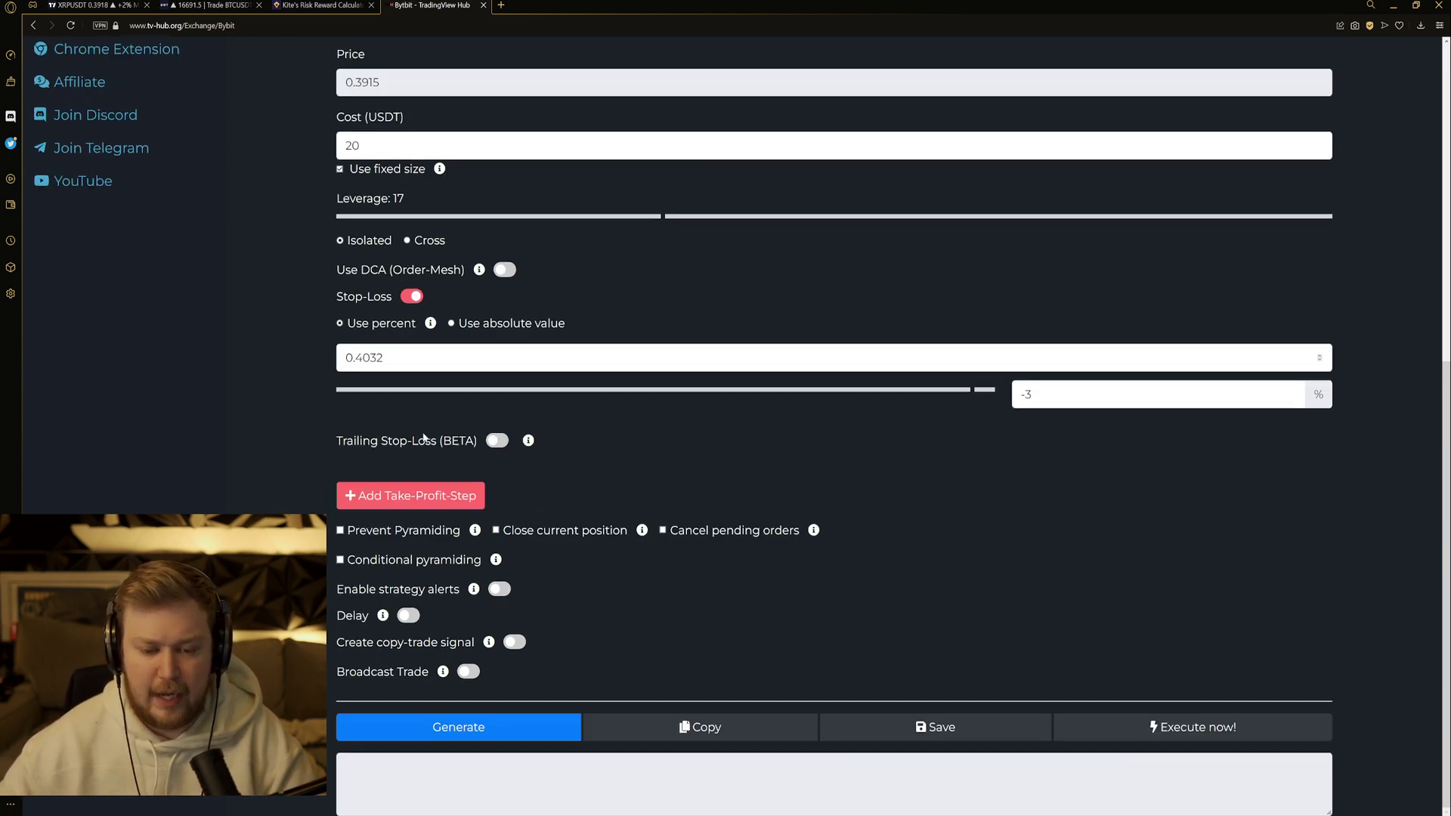
click(402, 502)
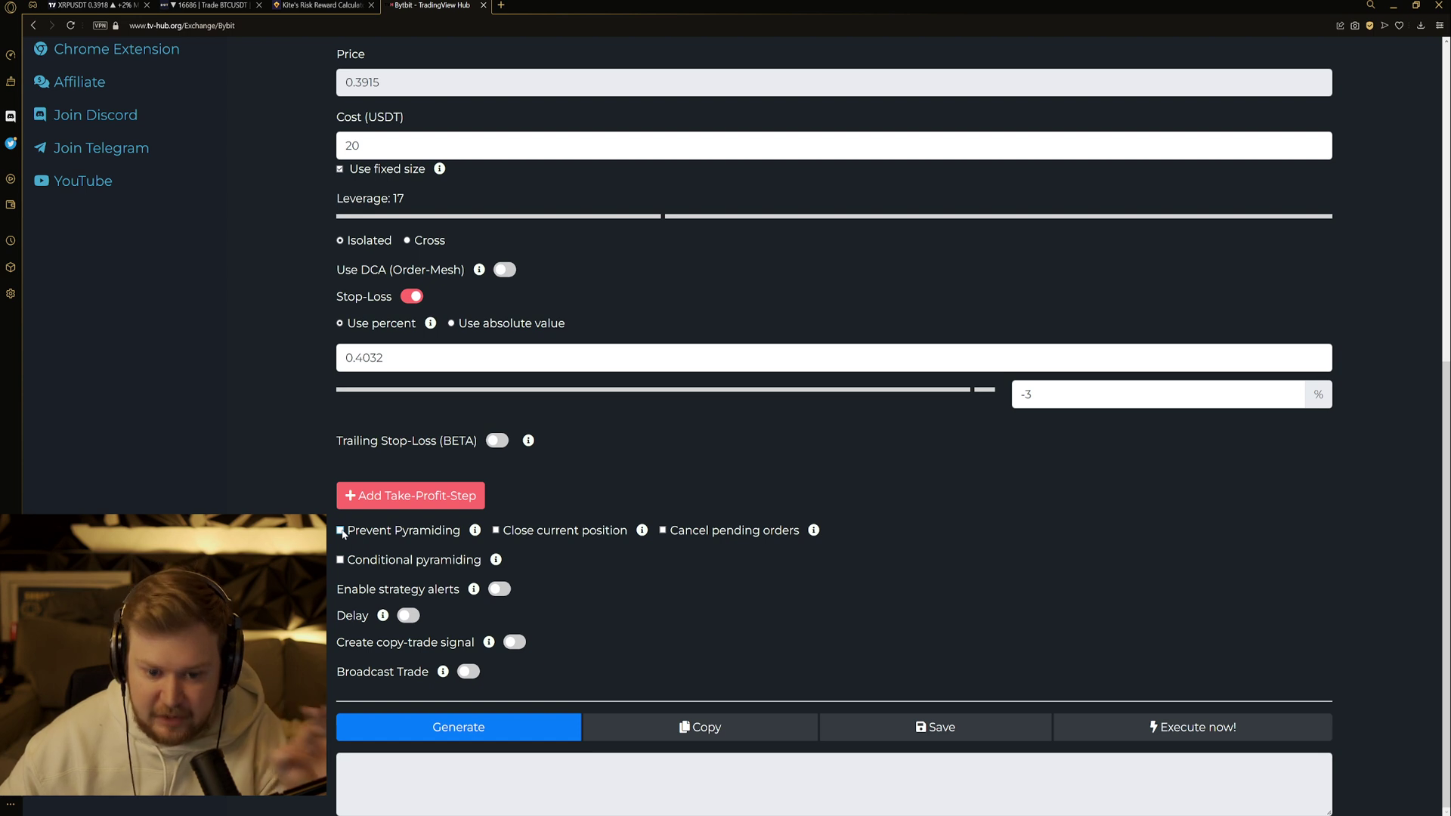
click(341, 531)
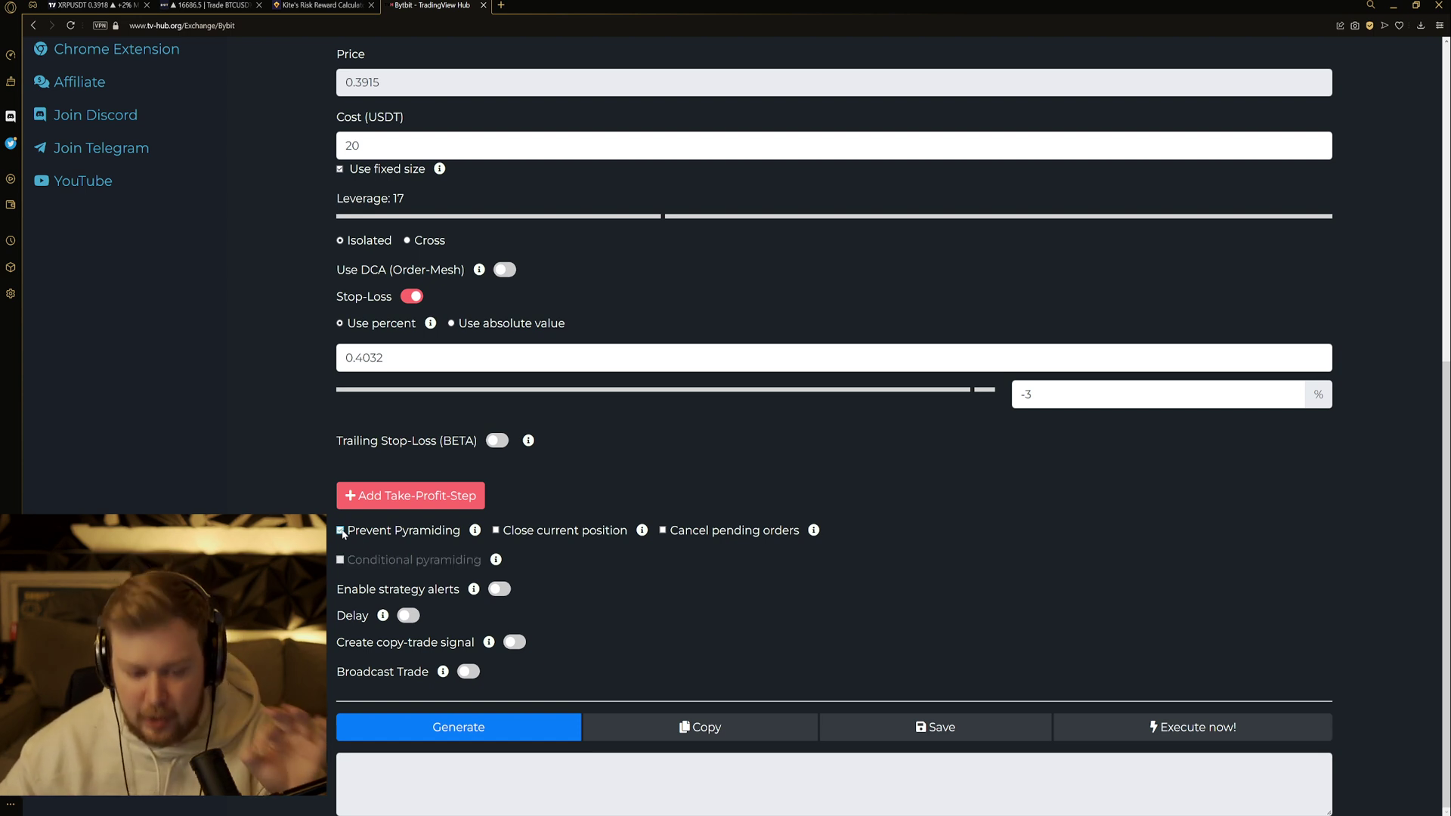
- Move the alert dialog aside and brush an orange wave just above the green high line
key(ctrl+Tab)
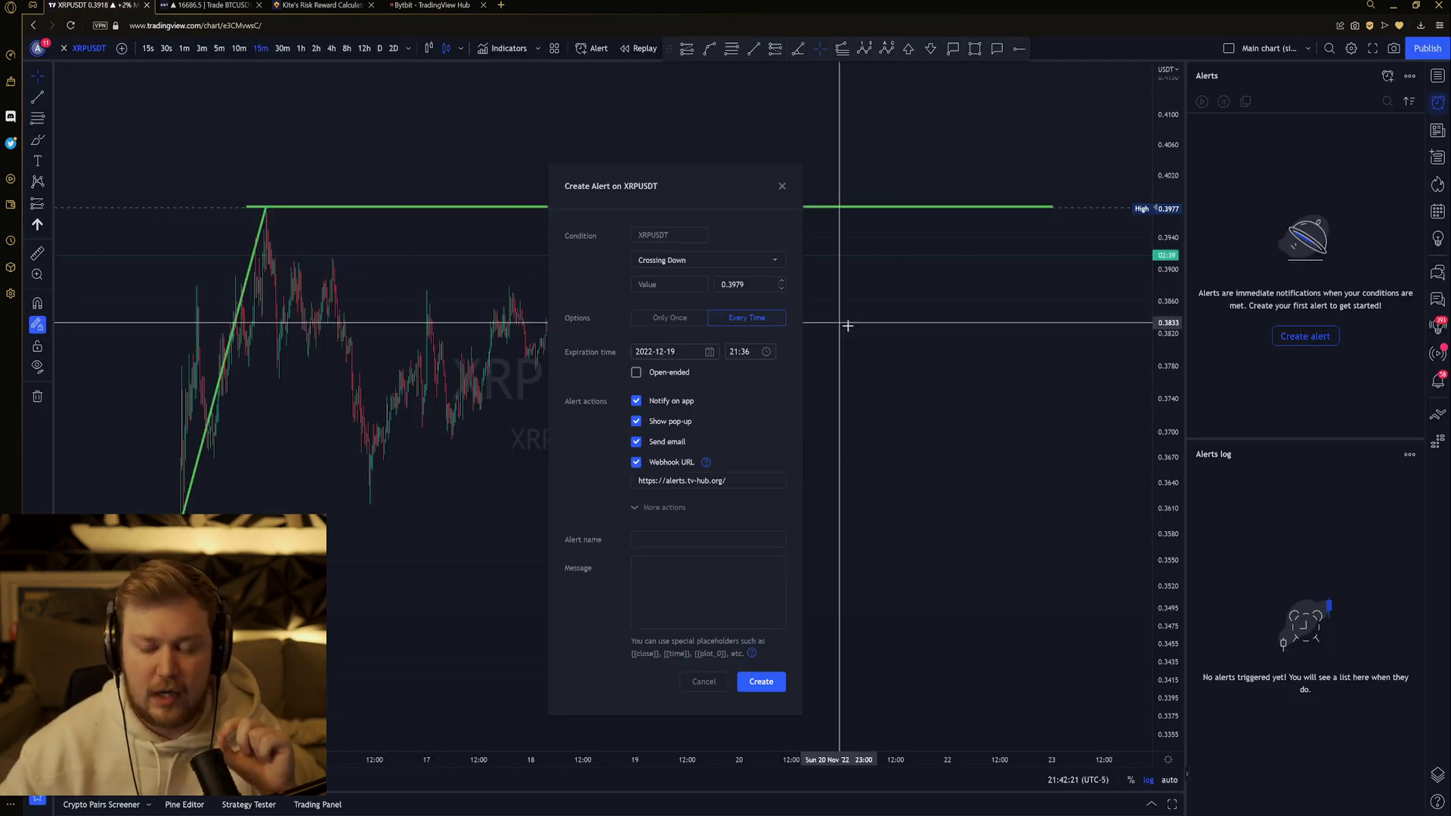
drag(693, 191, 314, 291)
click(37, 140)
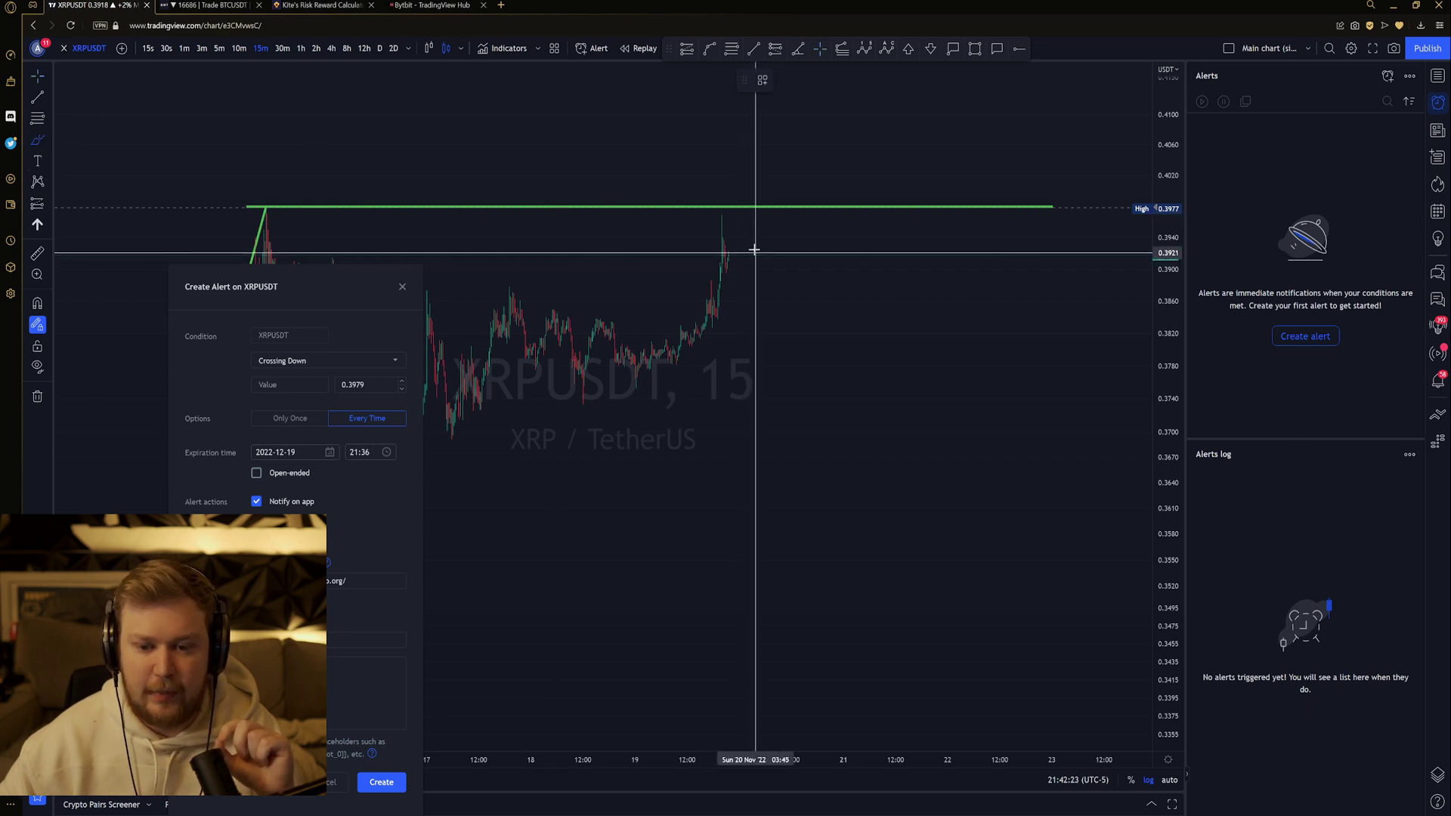
mouse_move(721, 241)
mouse_down()
mouse_move(754, 181)
mouse_move(863, 231)
mouse_up()
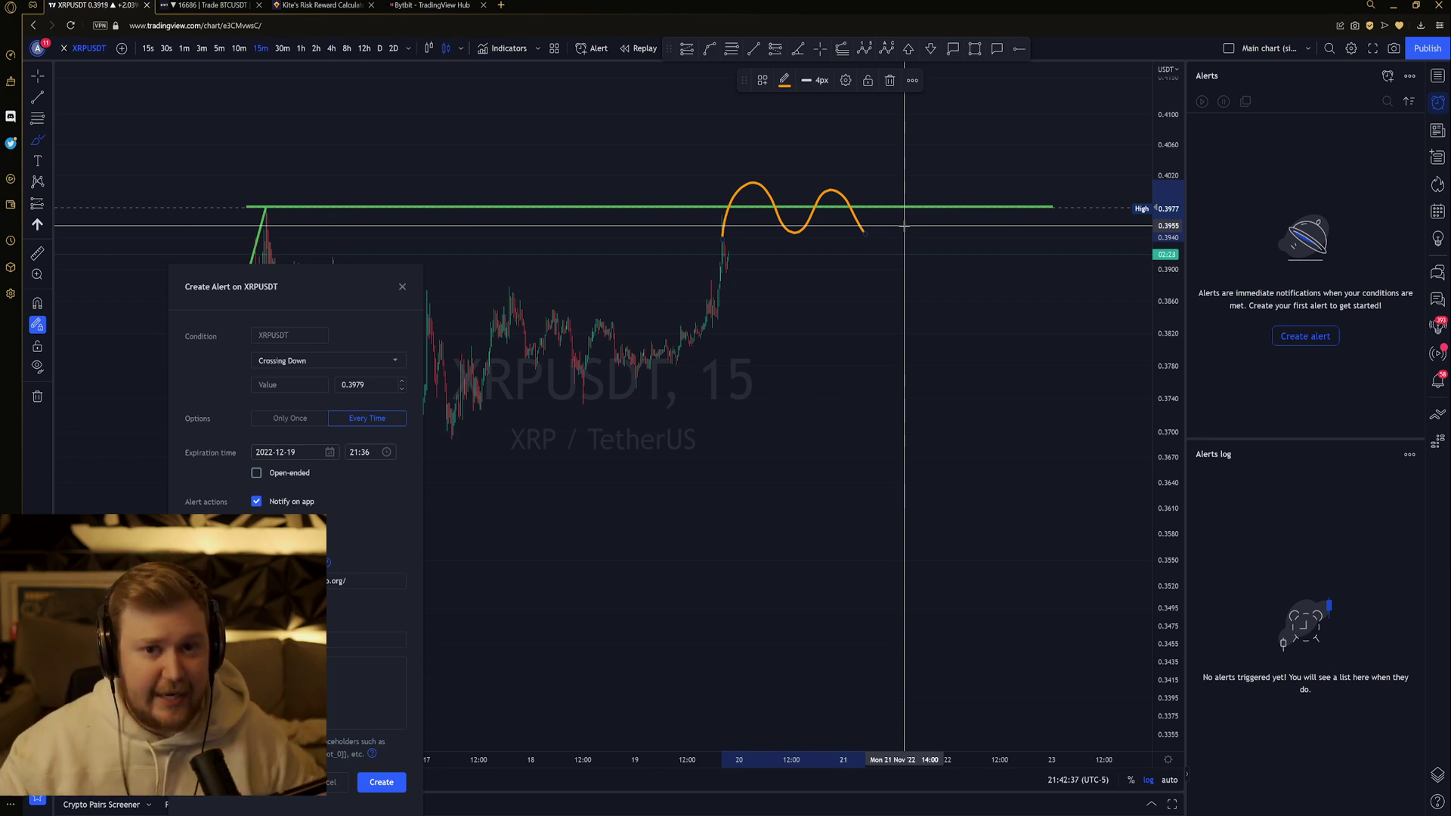
- Generate the Bybit XRPUSDT sell-order JSON message and copy it
click(431, 6)
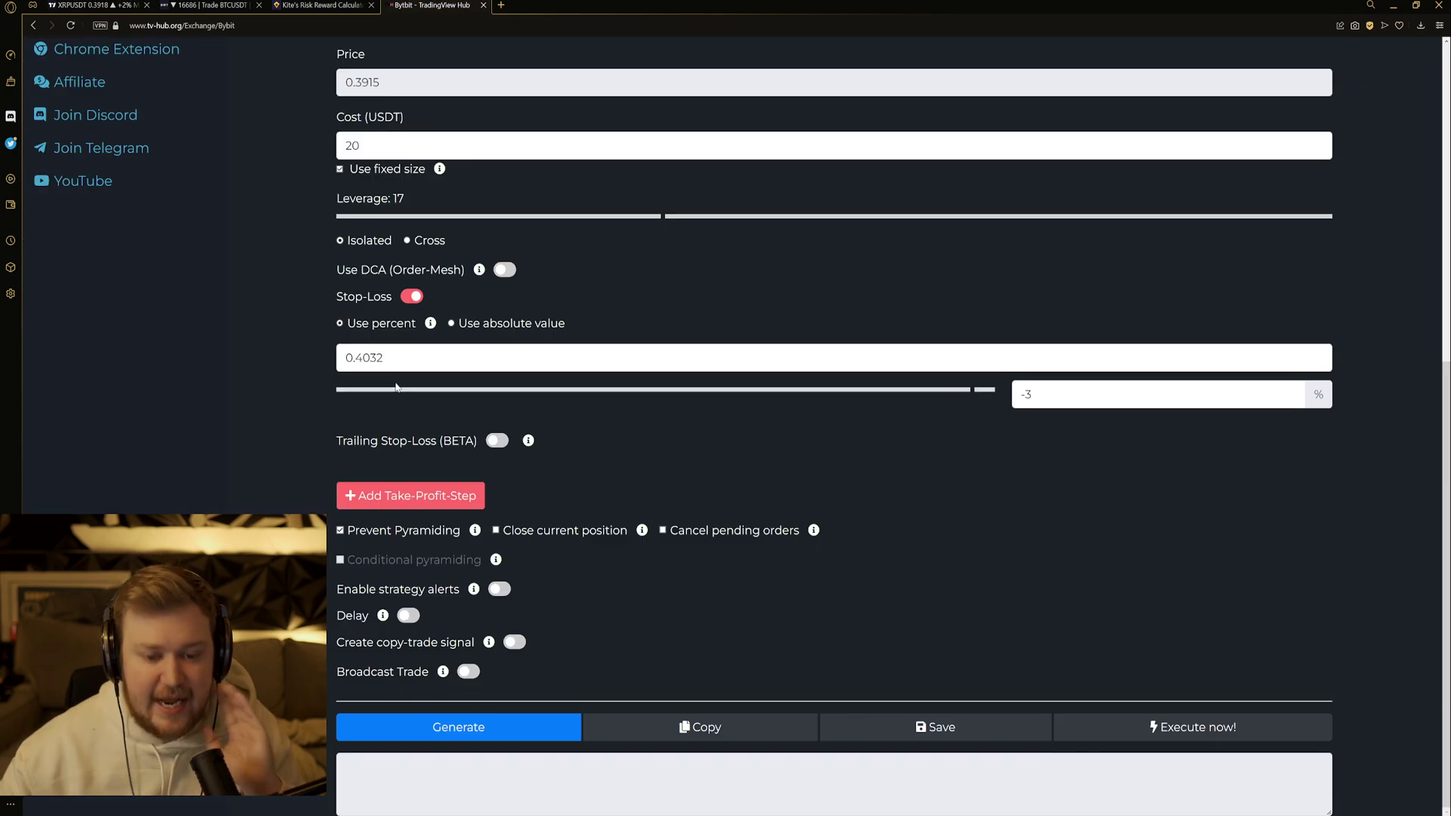
click(386, 497)
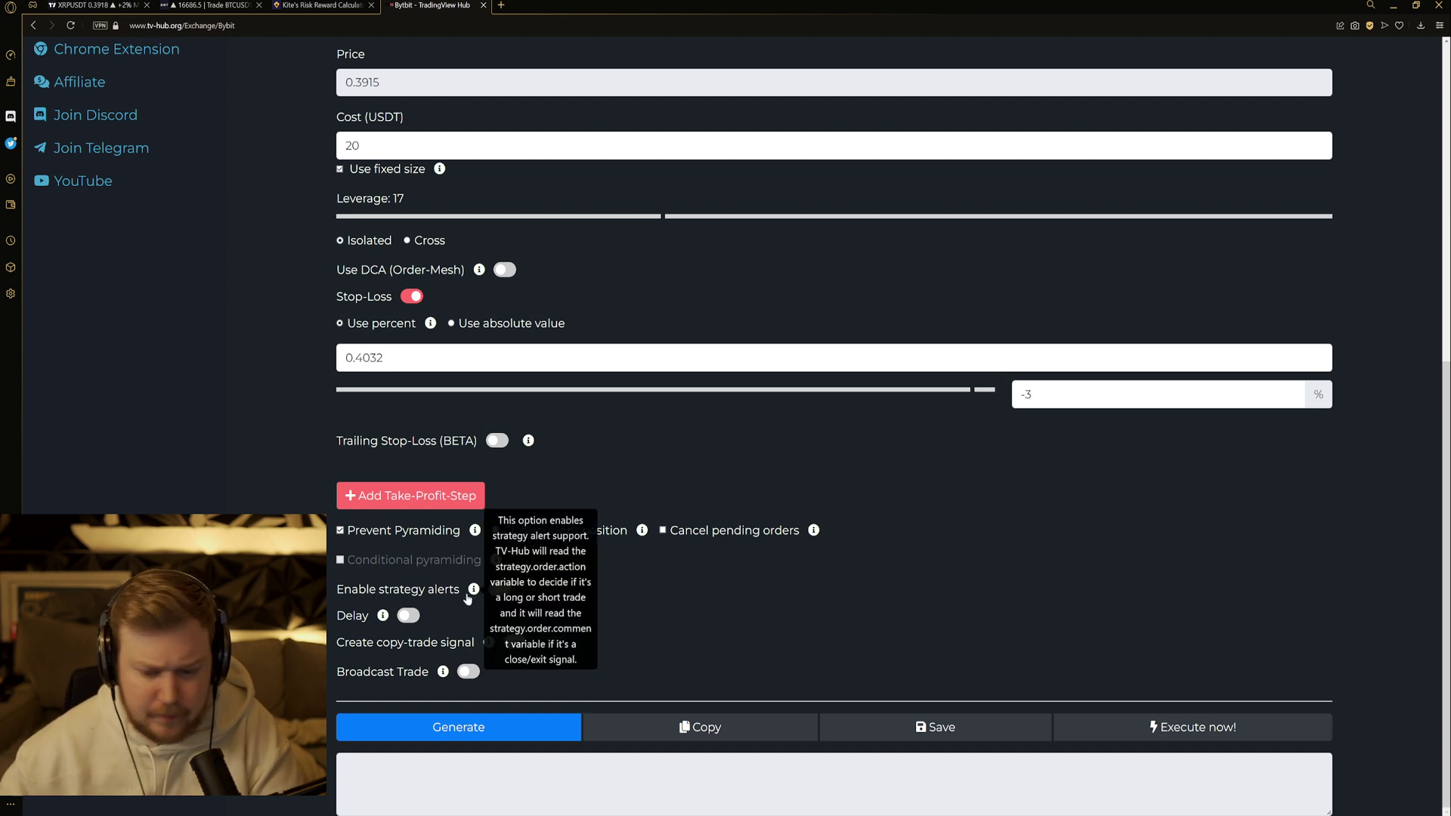
mouse_move(384, 618)
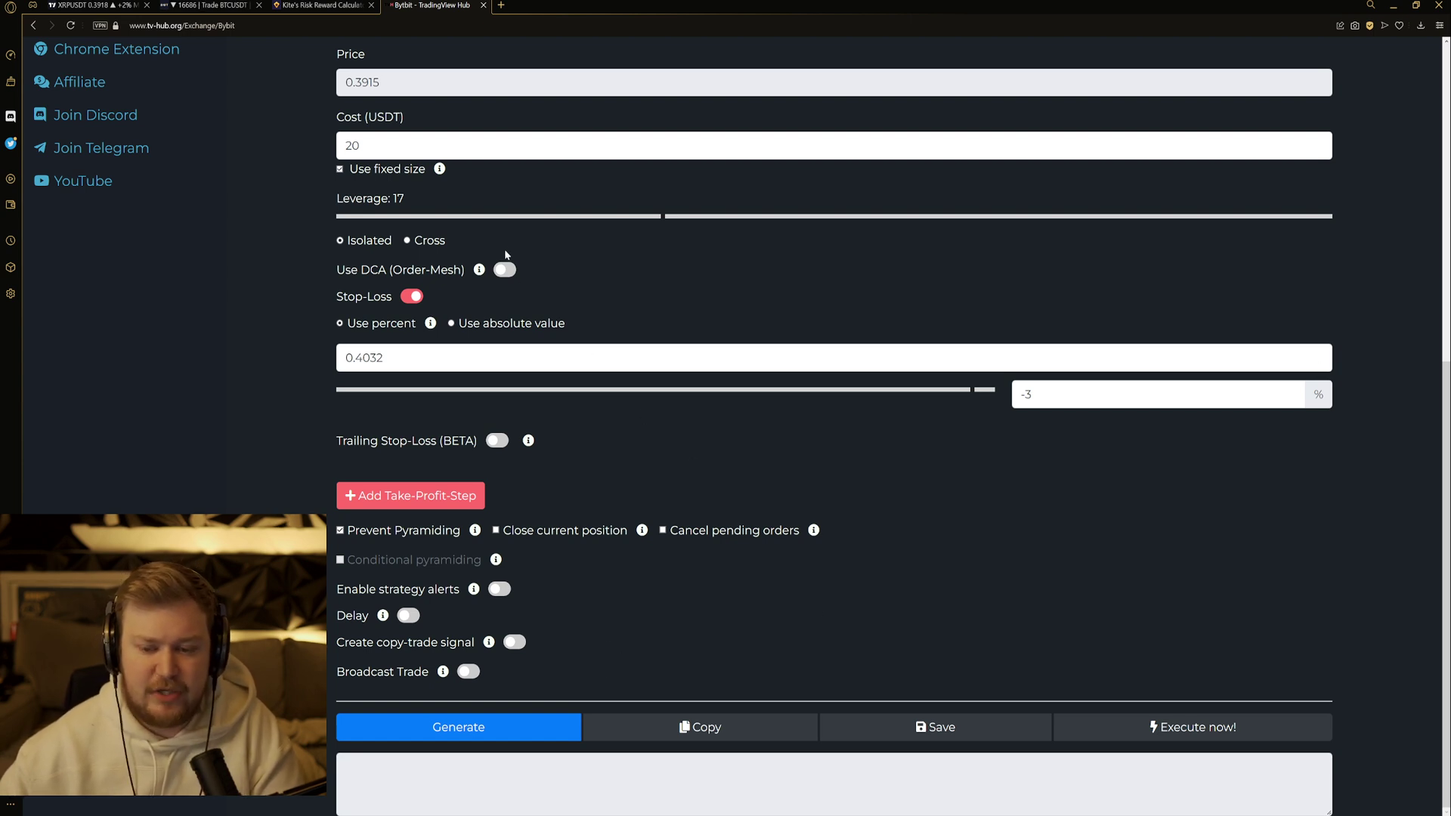
click(518, 726)
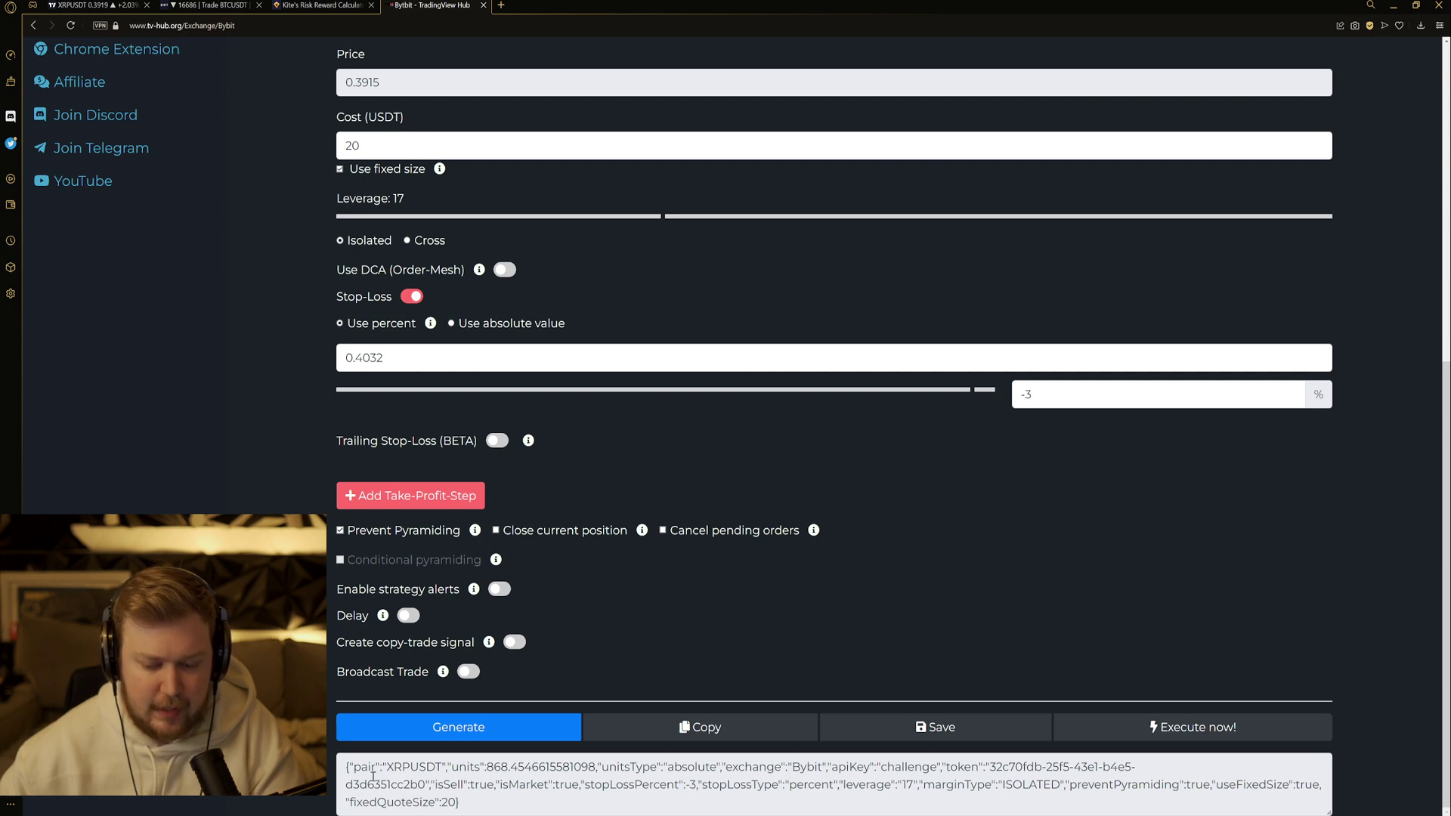
click(684, 727)
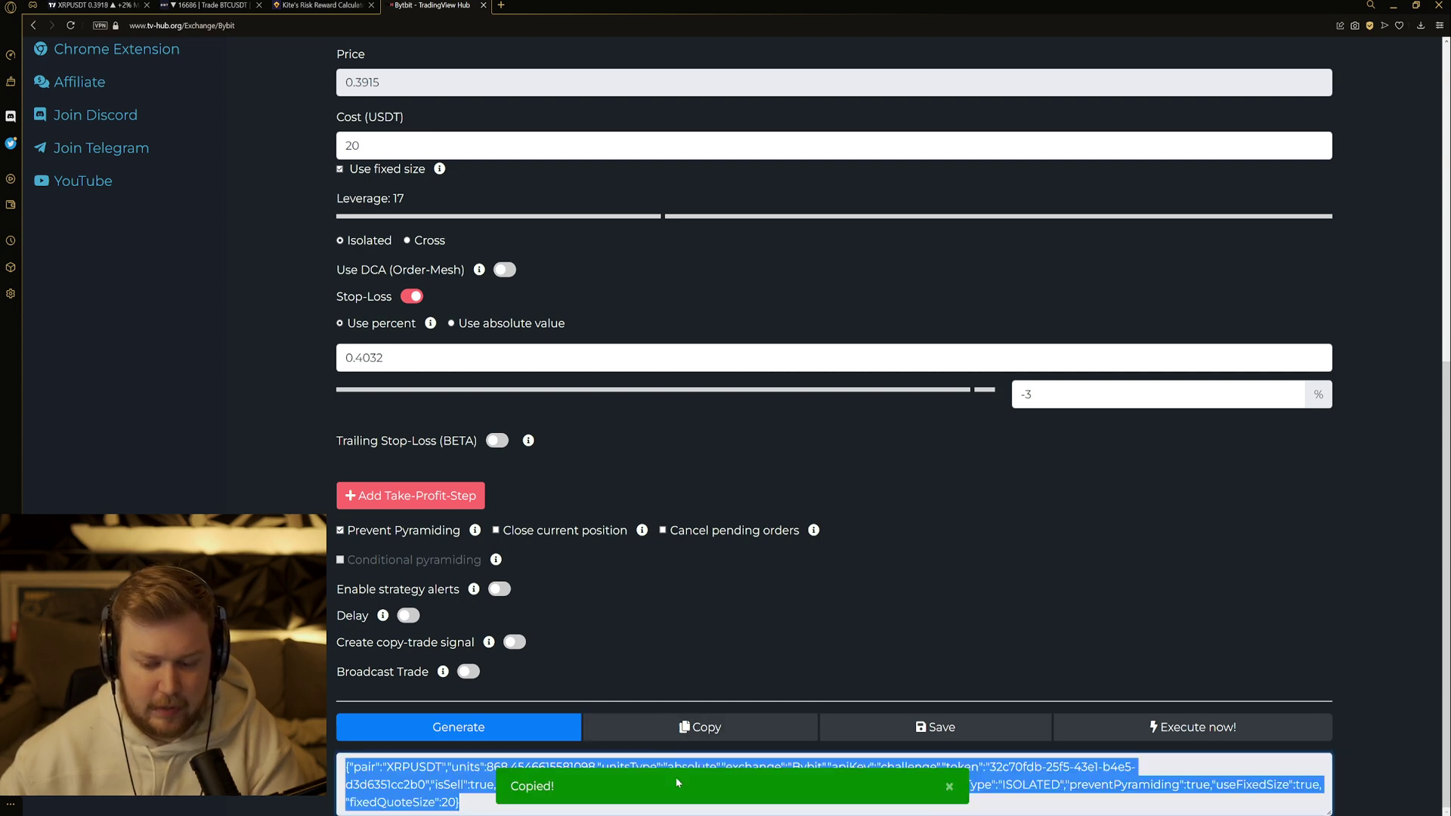
- Paste the copied JSON order message into the XRPUSDT alert's Message field
click(177, 6)
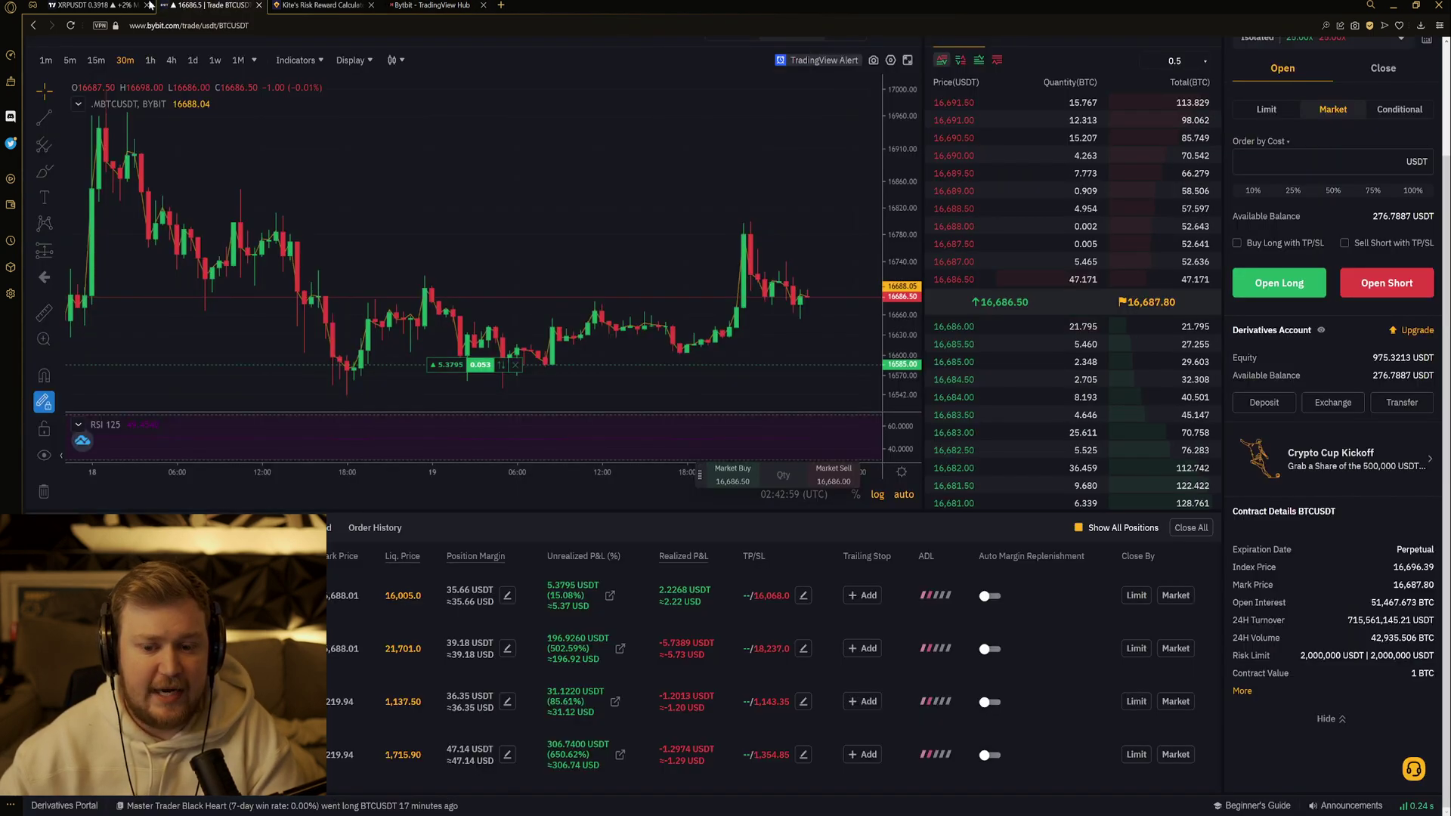
click(149, 5)
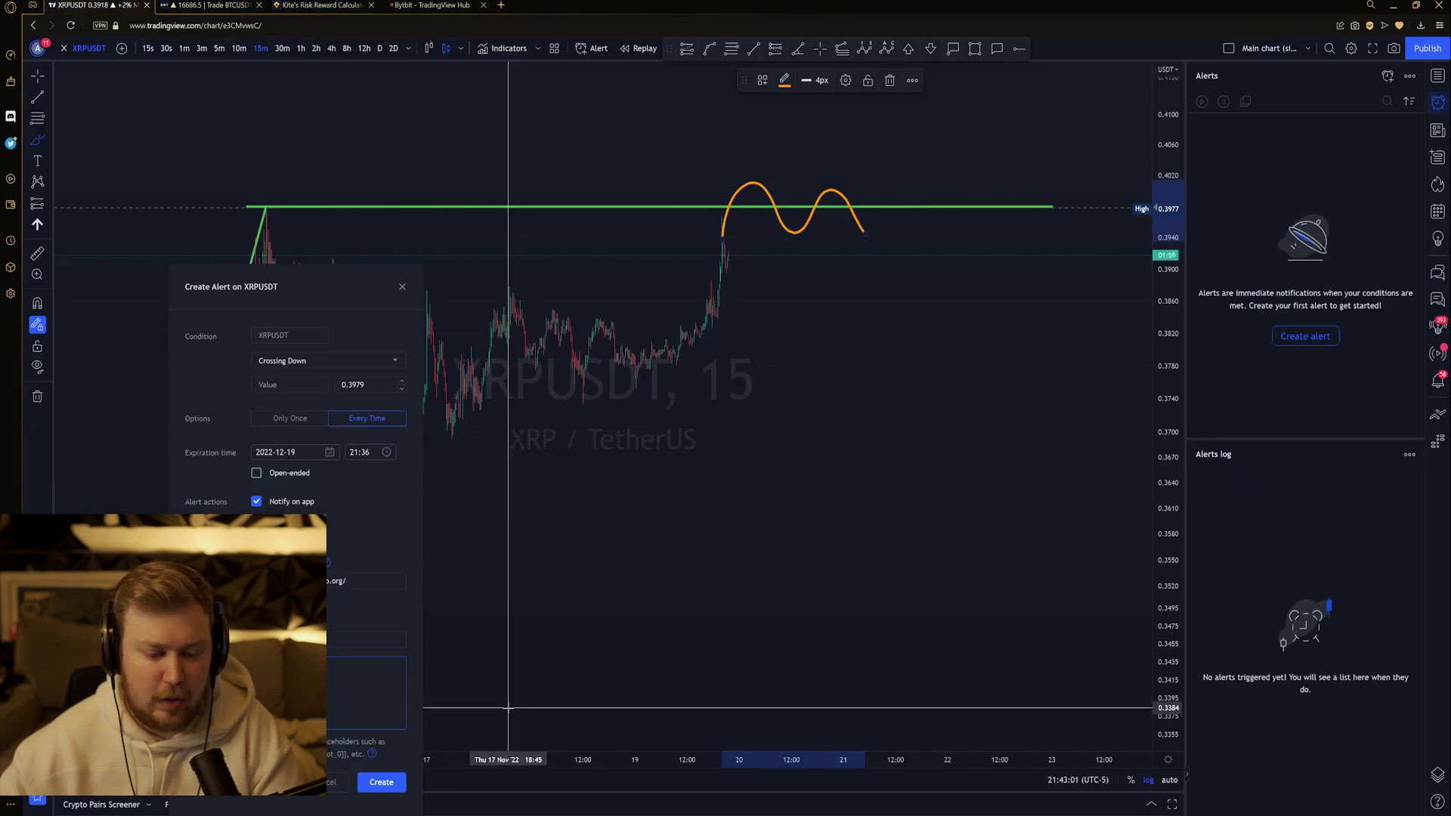
key(ctrl+v)
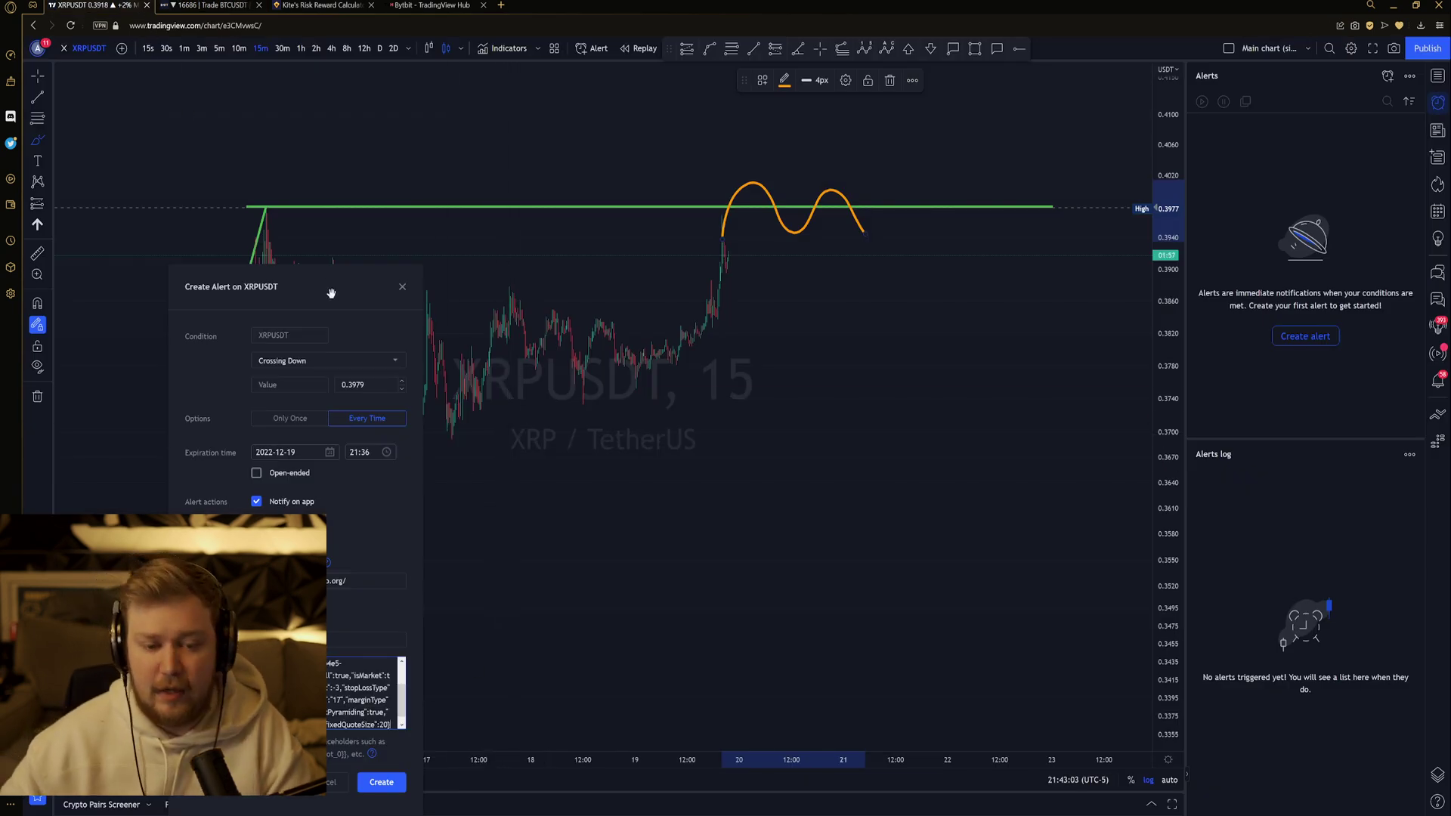
drag(328, 289, 632, 210)
- Set the alert expiration to 2022-12-24, create it, and drag the green line to about 0.3524
click(675, 371)
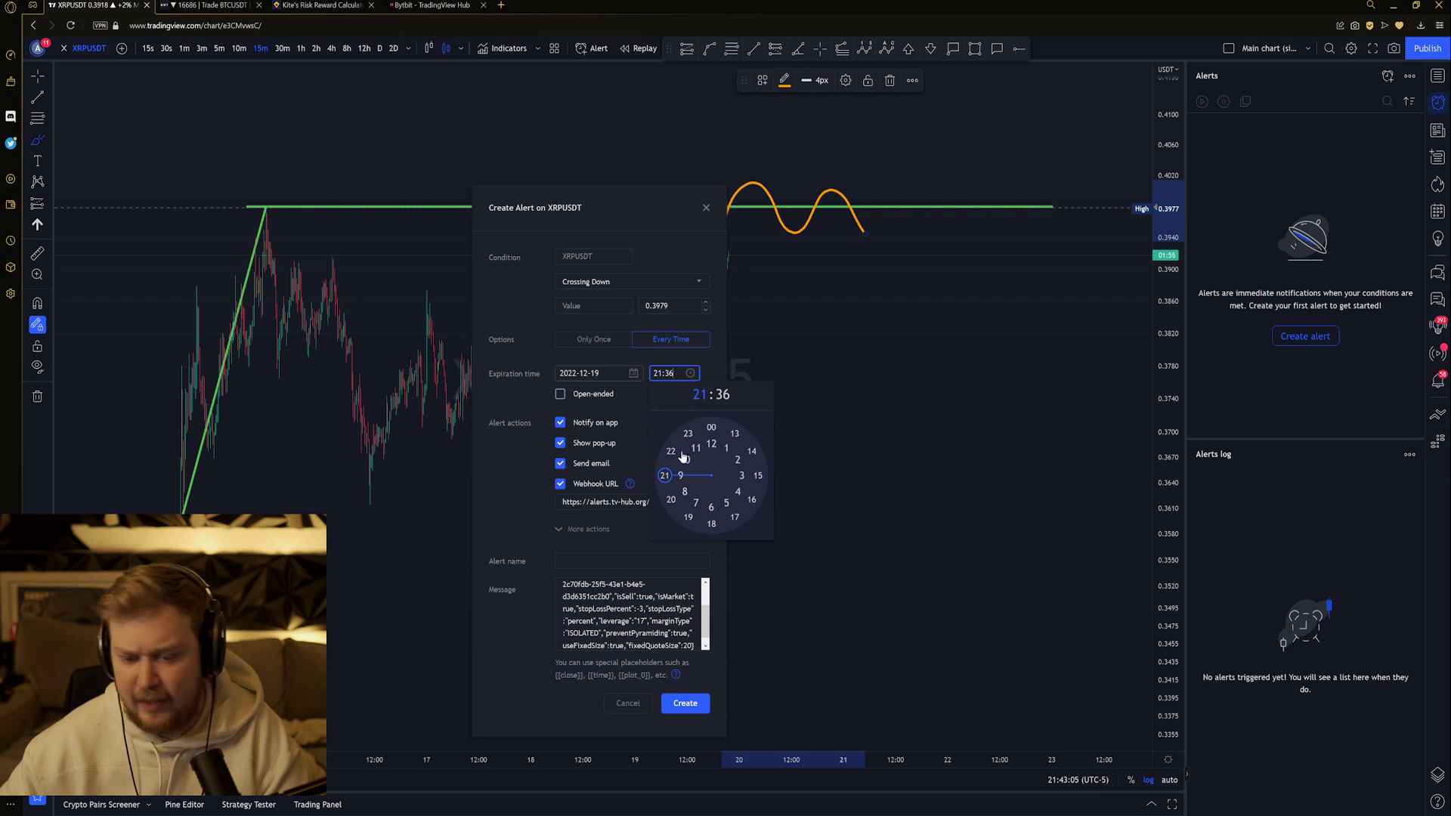
click(605, 373)
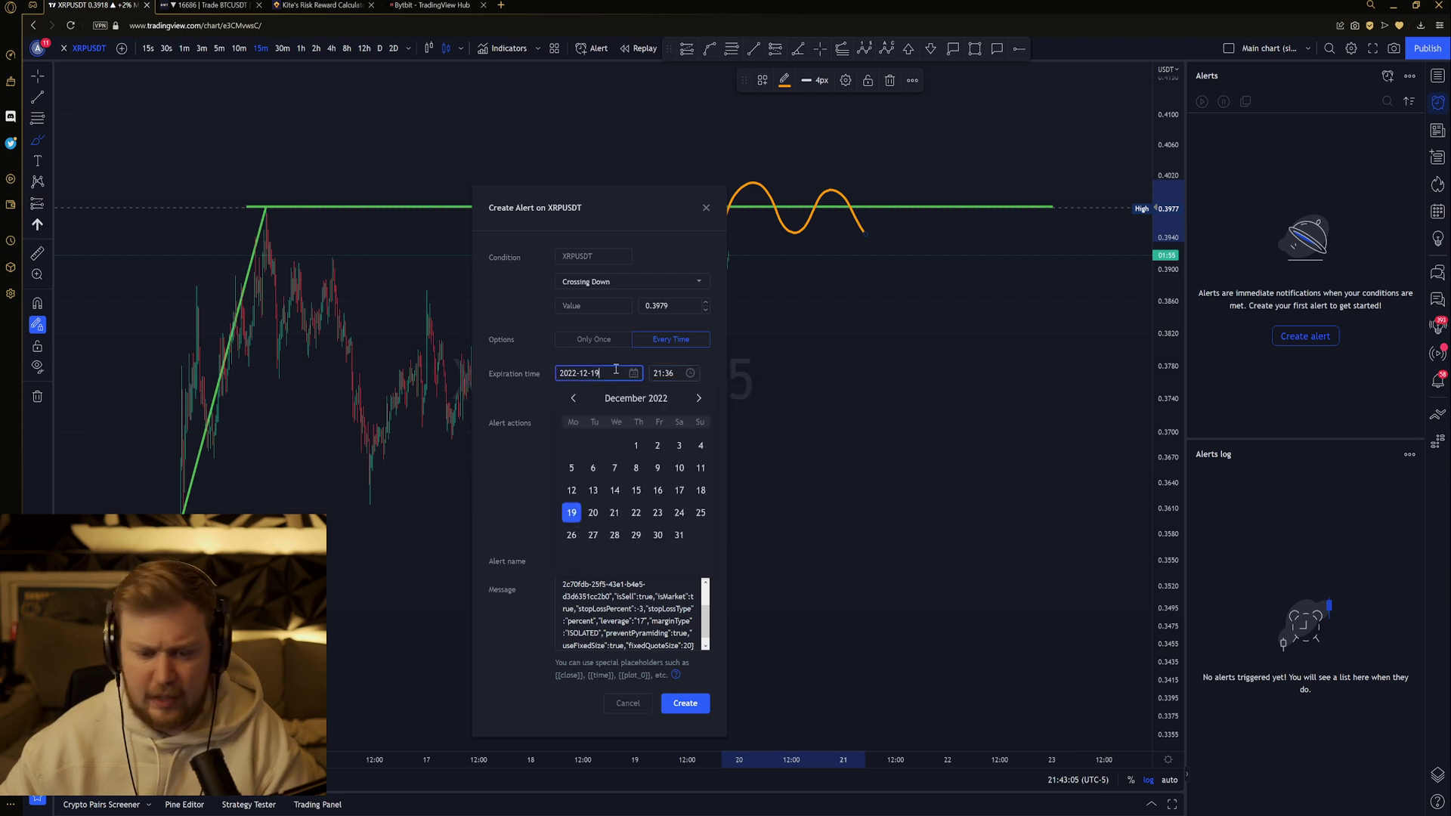
click(679, 514)
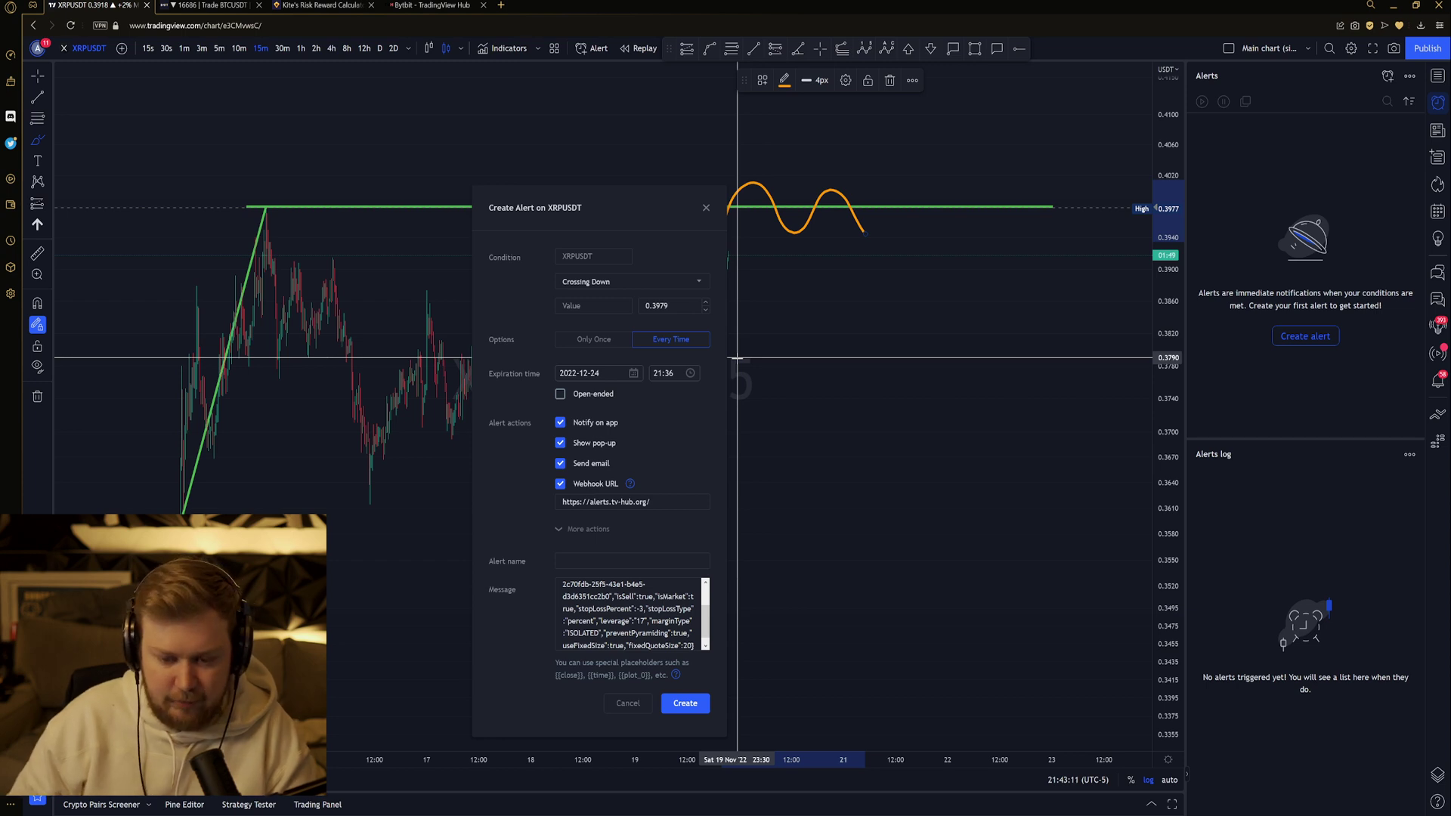
click(686, 704)
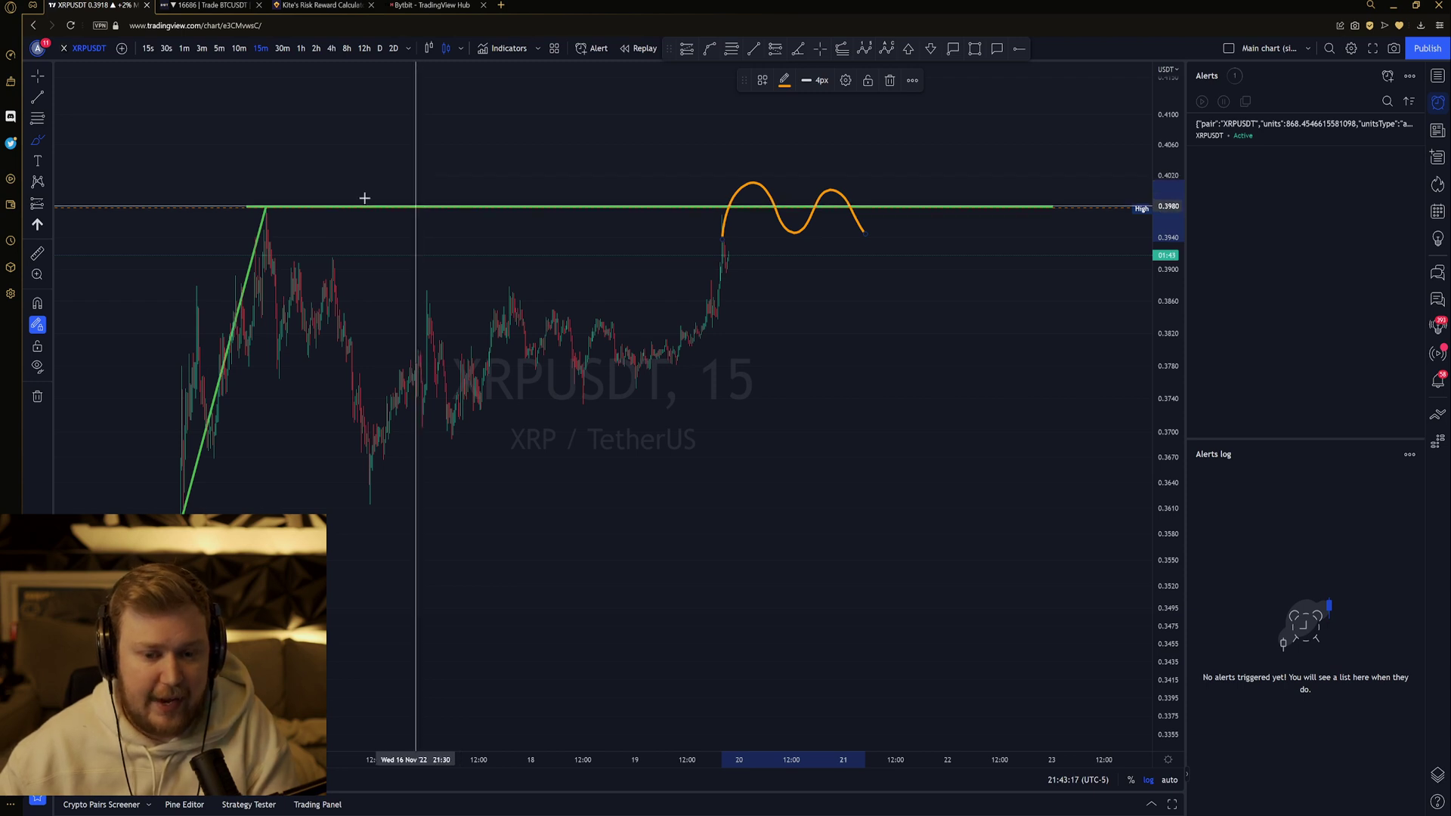
drag(363, 207, 318, 582)
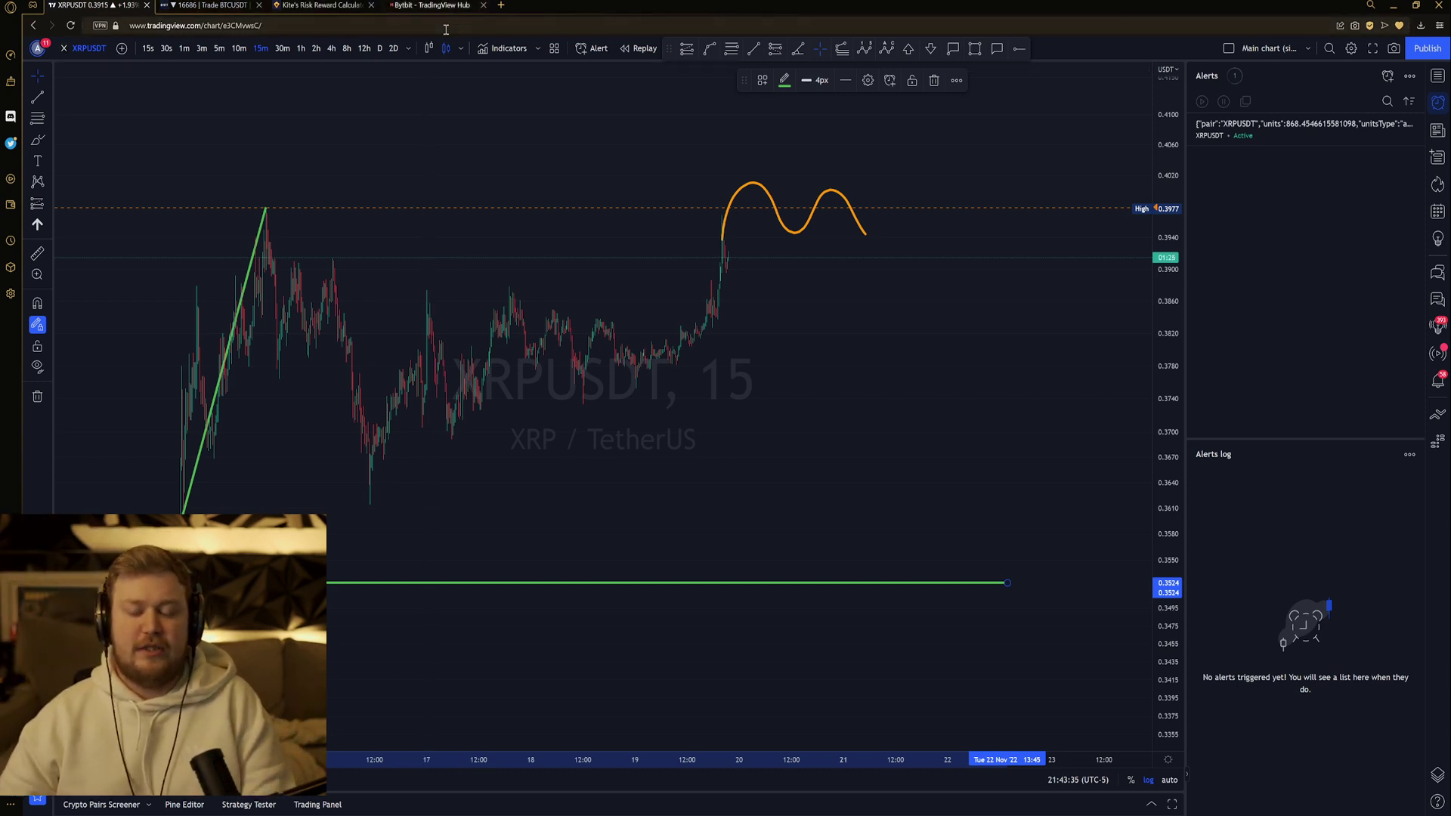
- Make sure Futures trading is selected on the TV Hub Bybit order page
click(410, 5)
scroll(475, 170, up, 10)
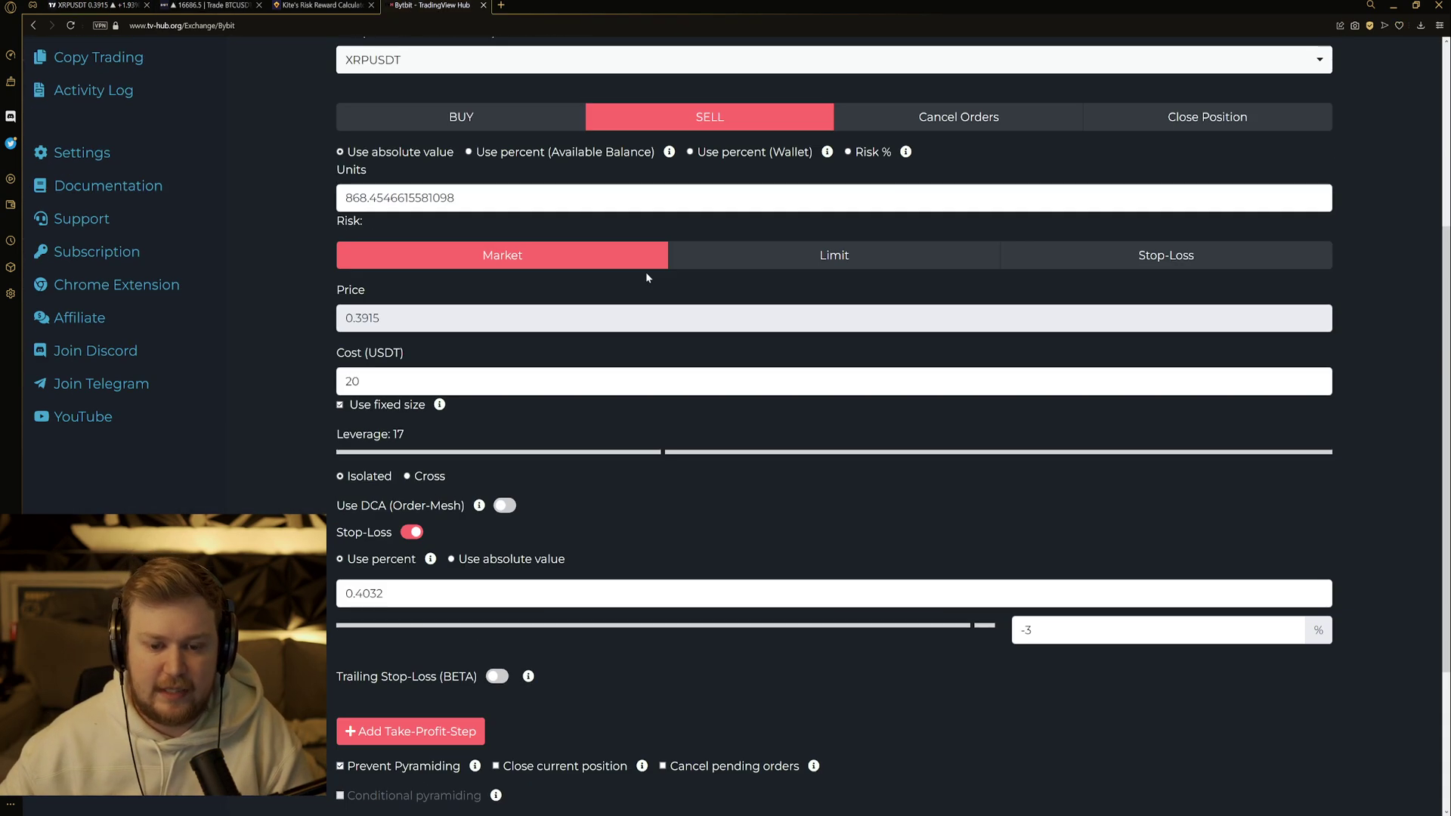
click(485, 186)
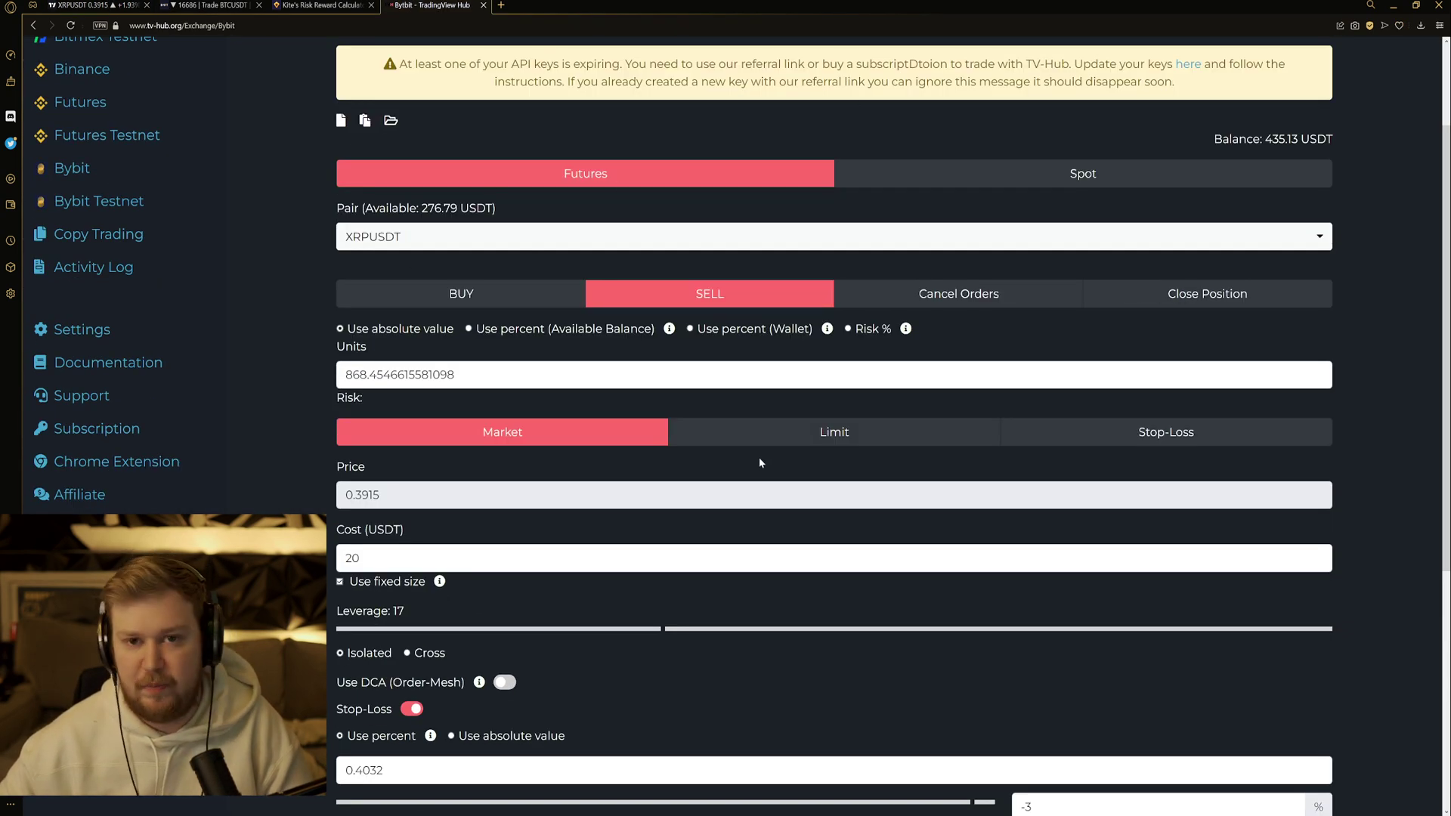
scroll(759, 455, up, 2)
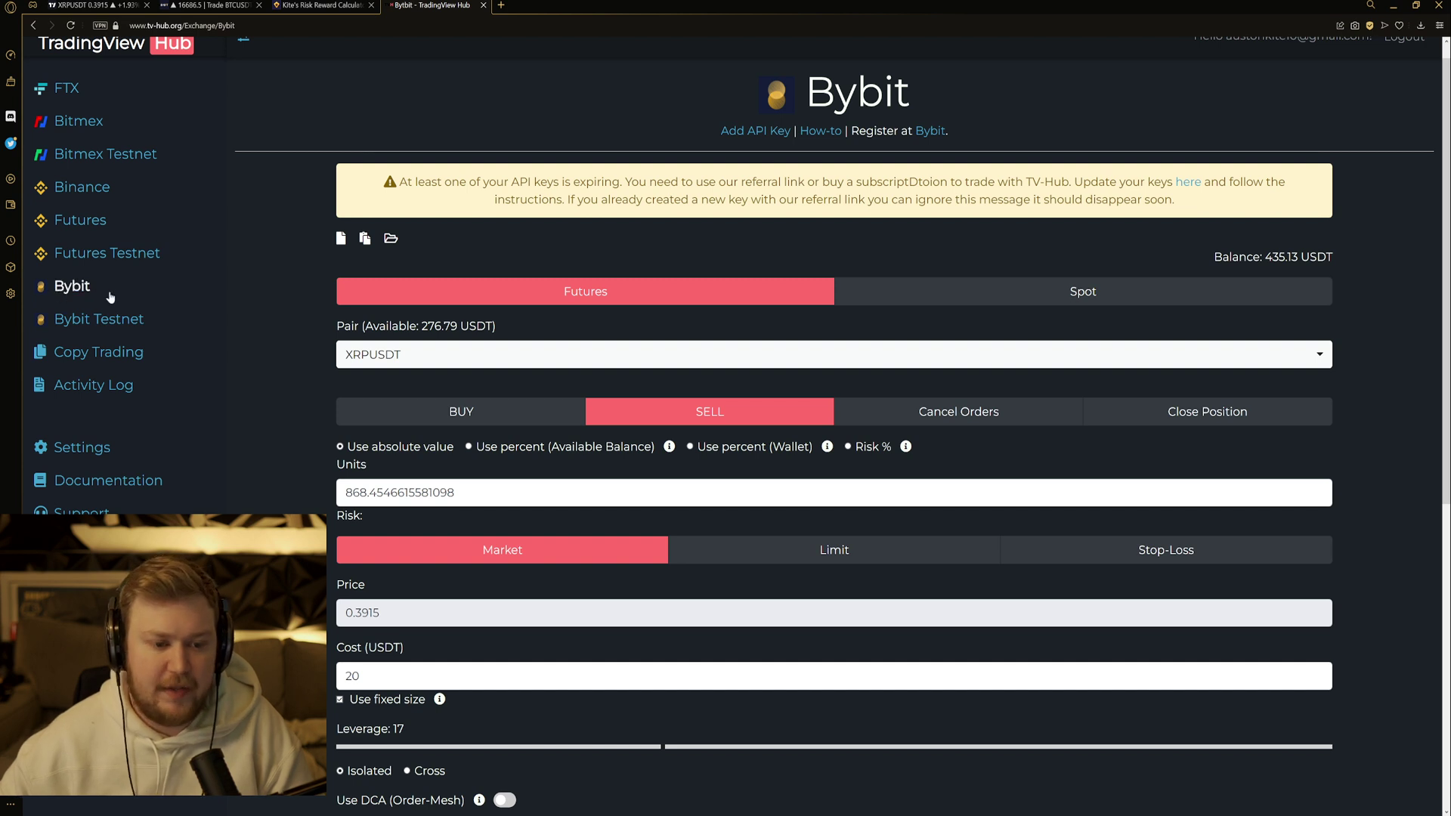
- Start a new API key entry with exchange Bybit and name 'challenge'
click(755, 132)
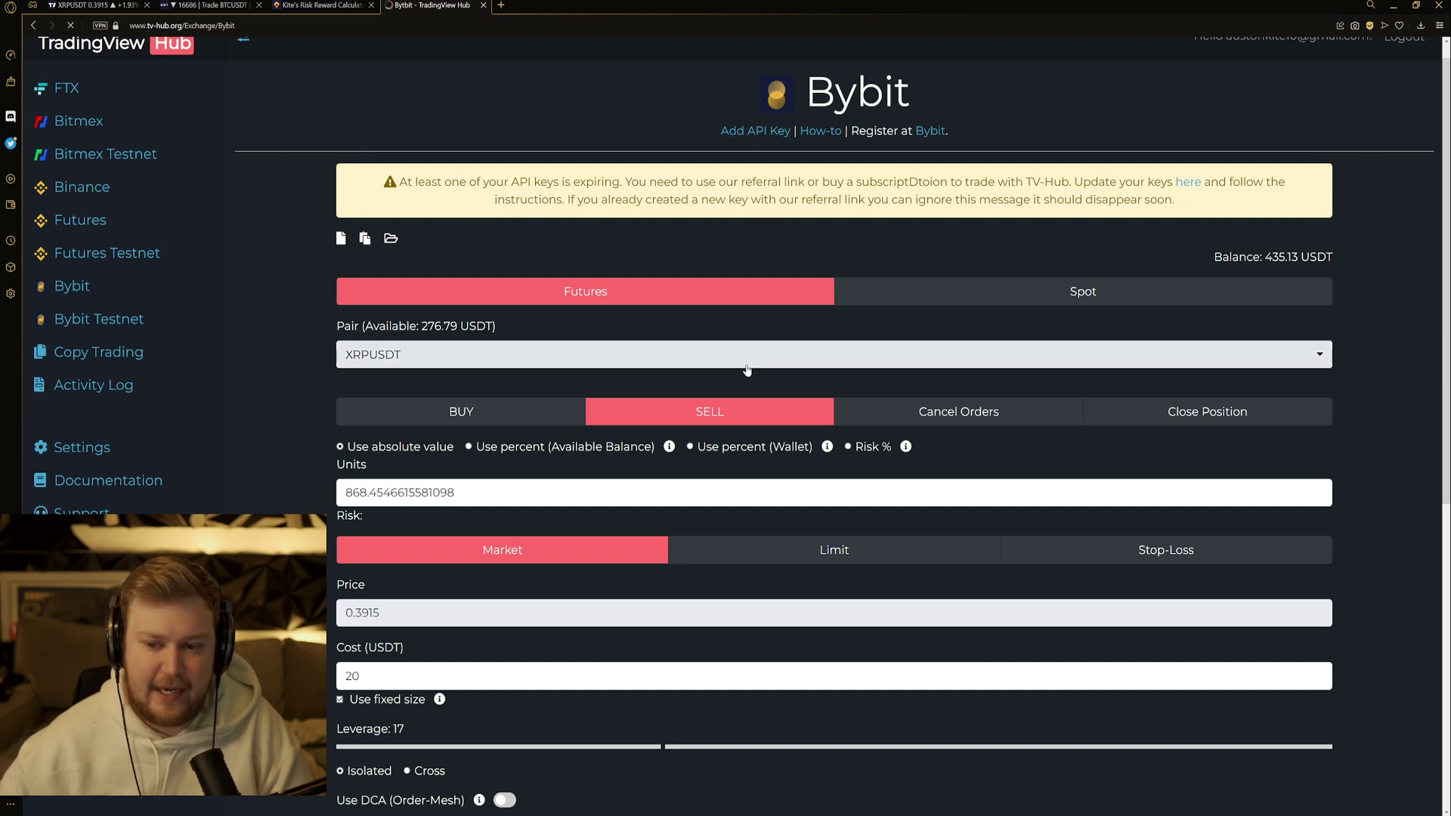
click(1345, 239)
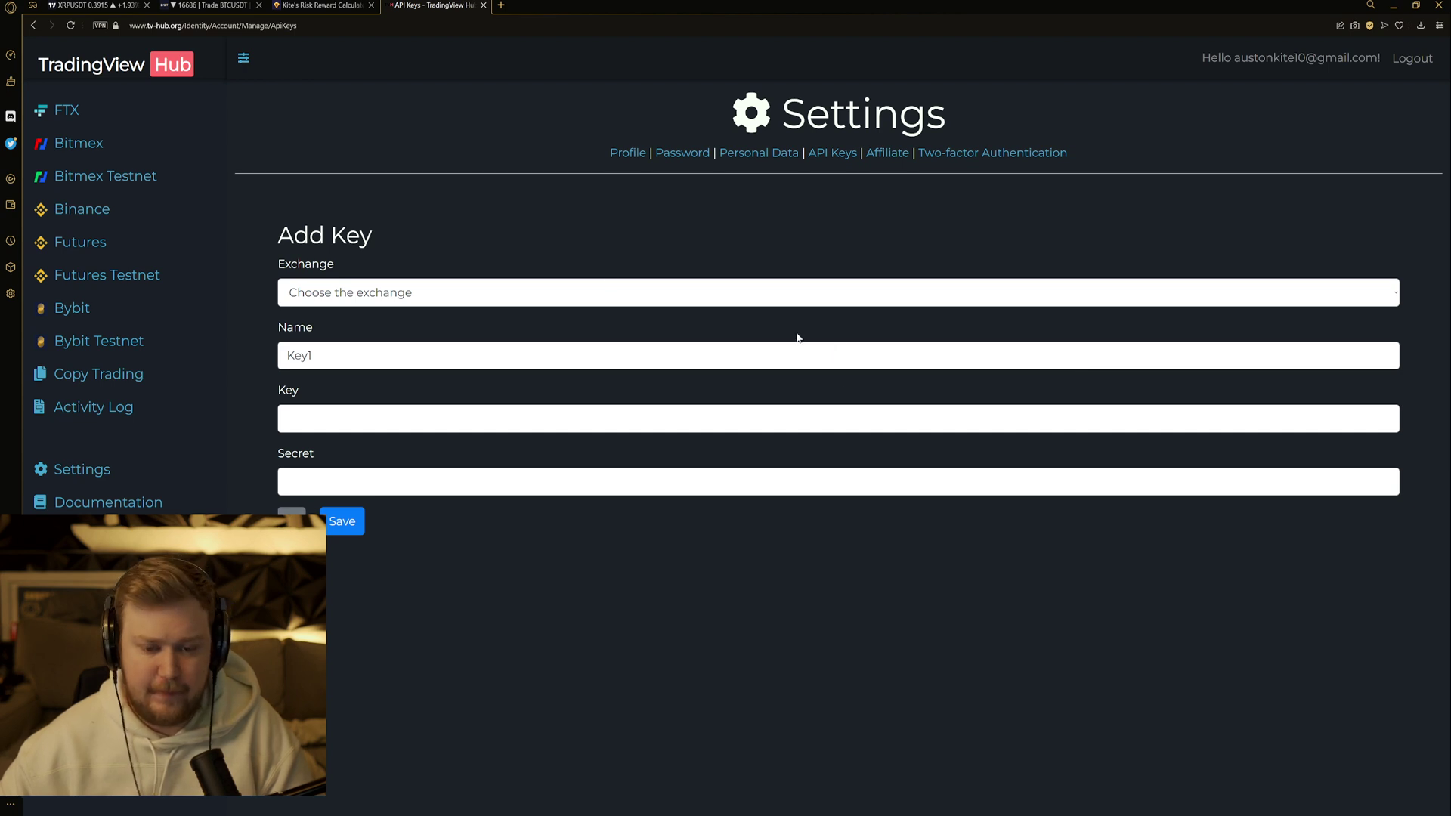
click(454, 301)
text(by)
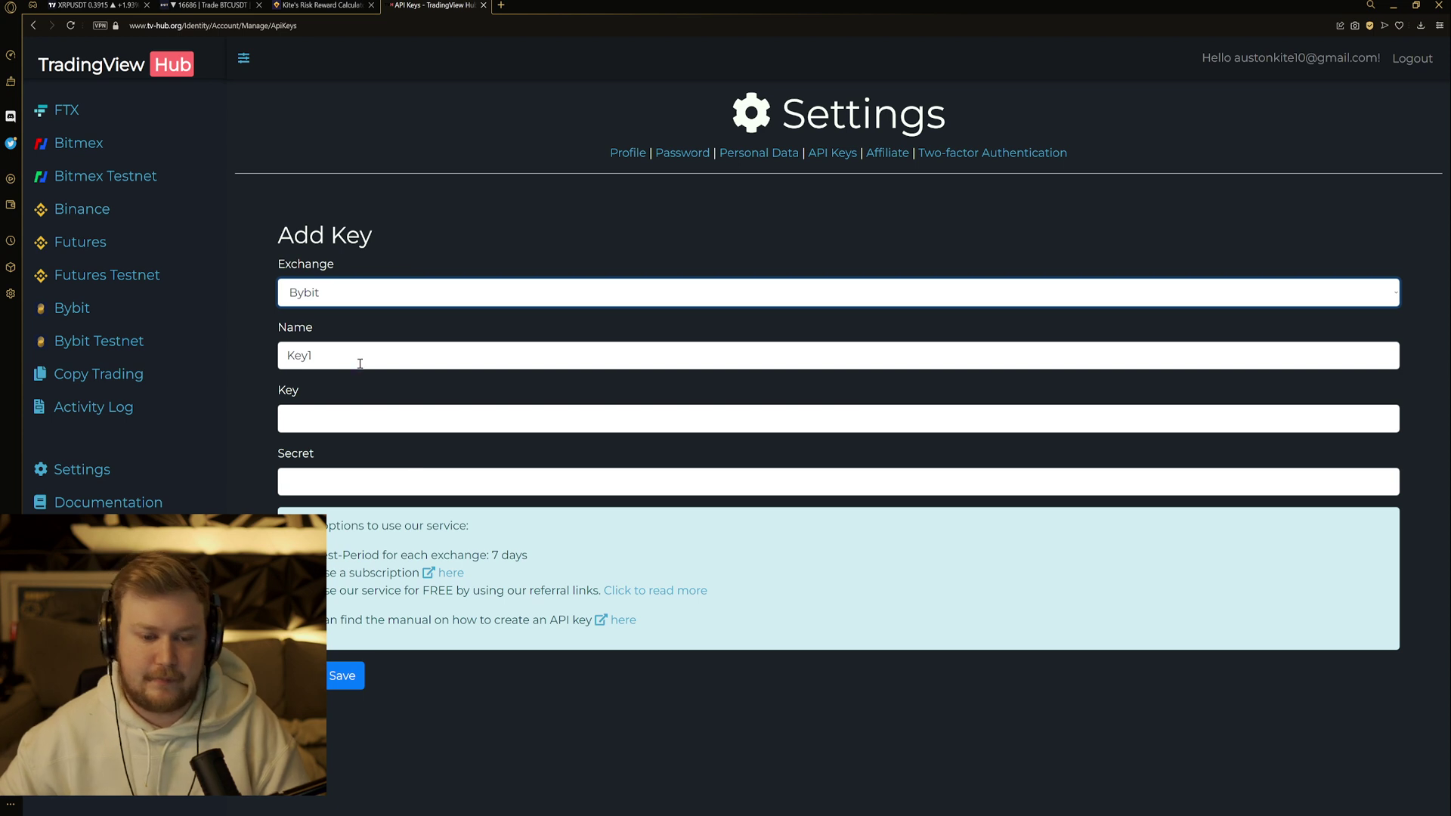
key(Tab)
text(challenge)
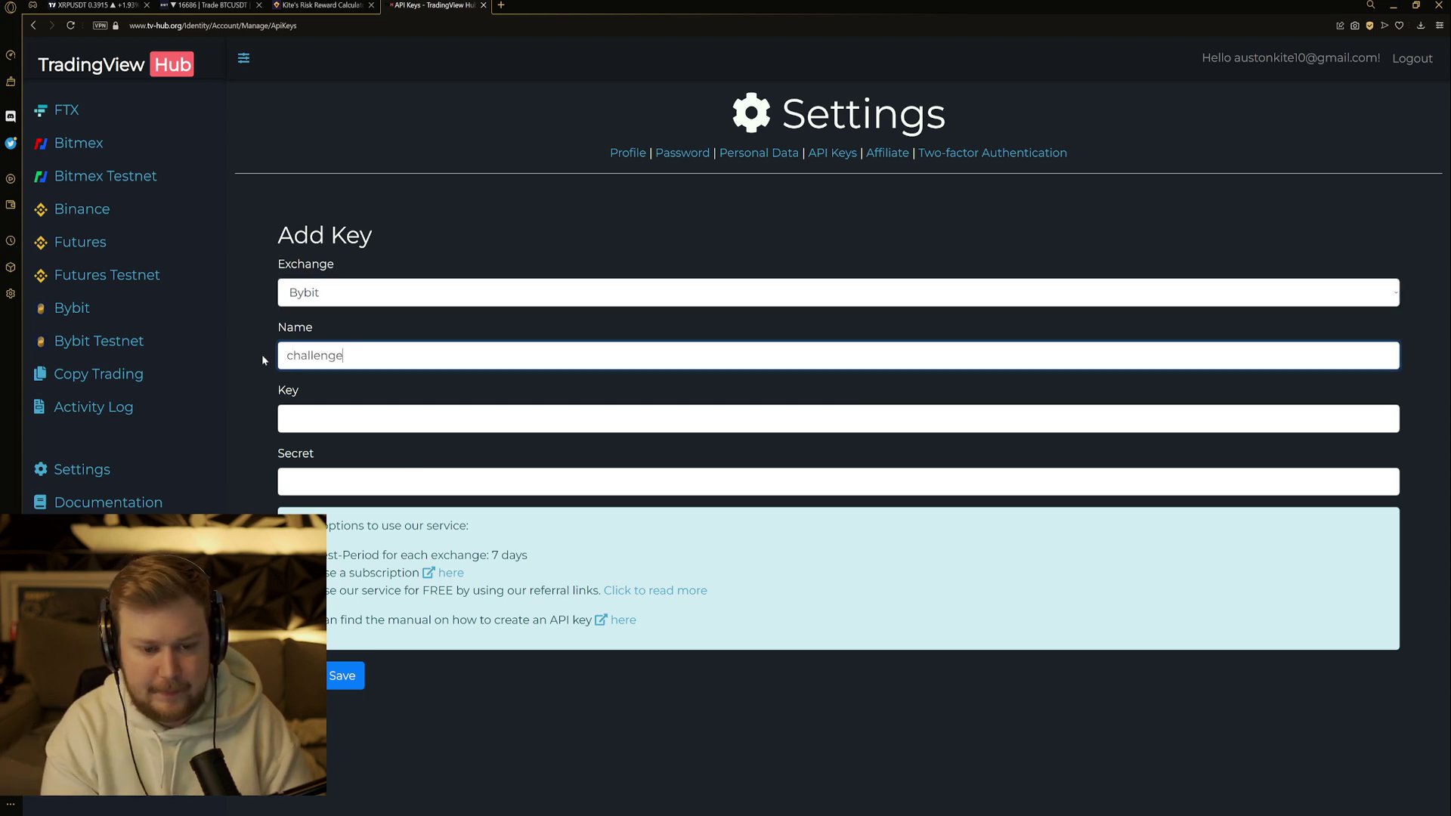
click(350, 405)
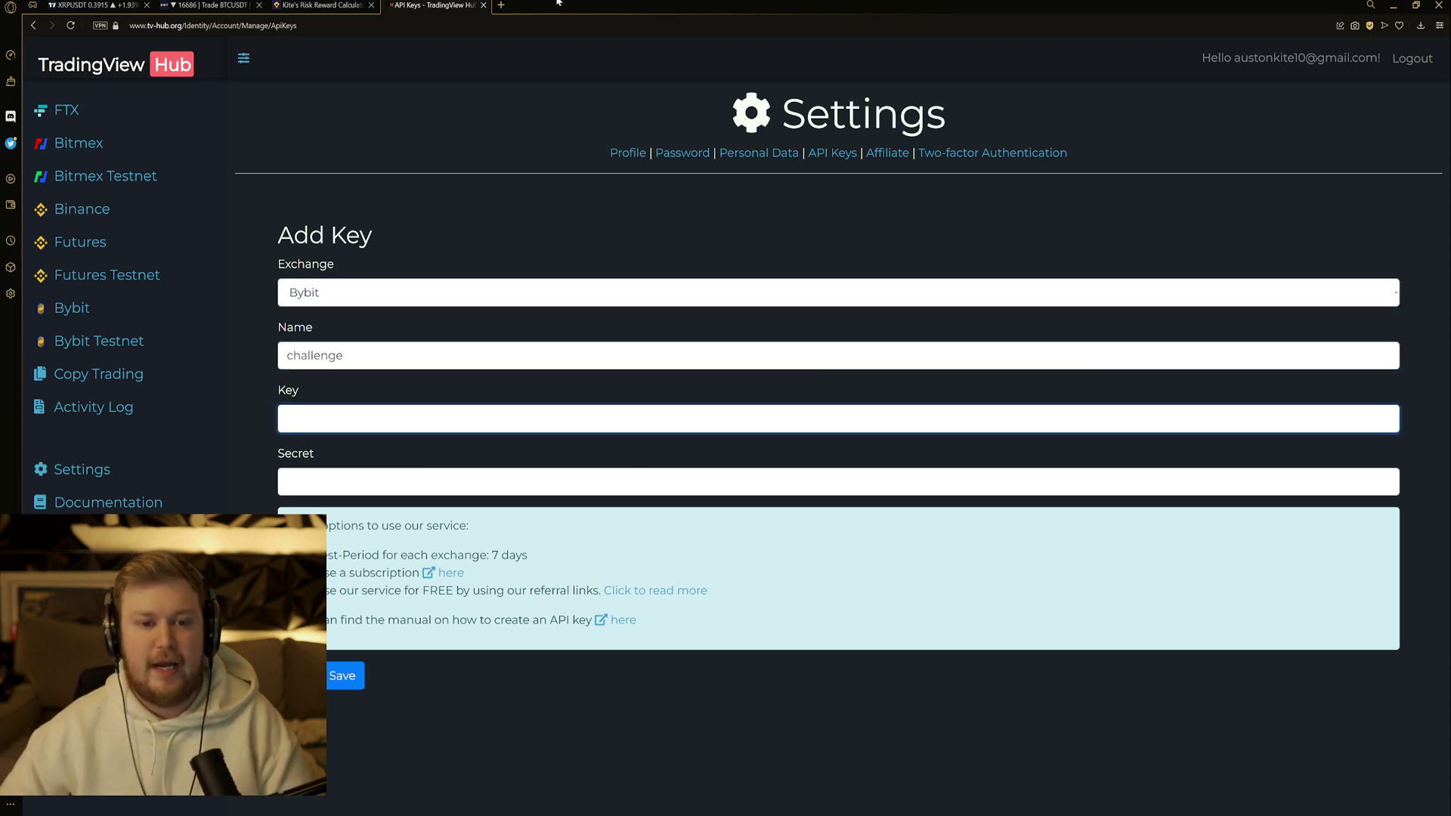
click(235, 4)
- Create a new Bybit API key for the third-party application tv-hub.org
mouse_move(1324, 59)
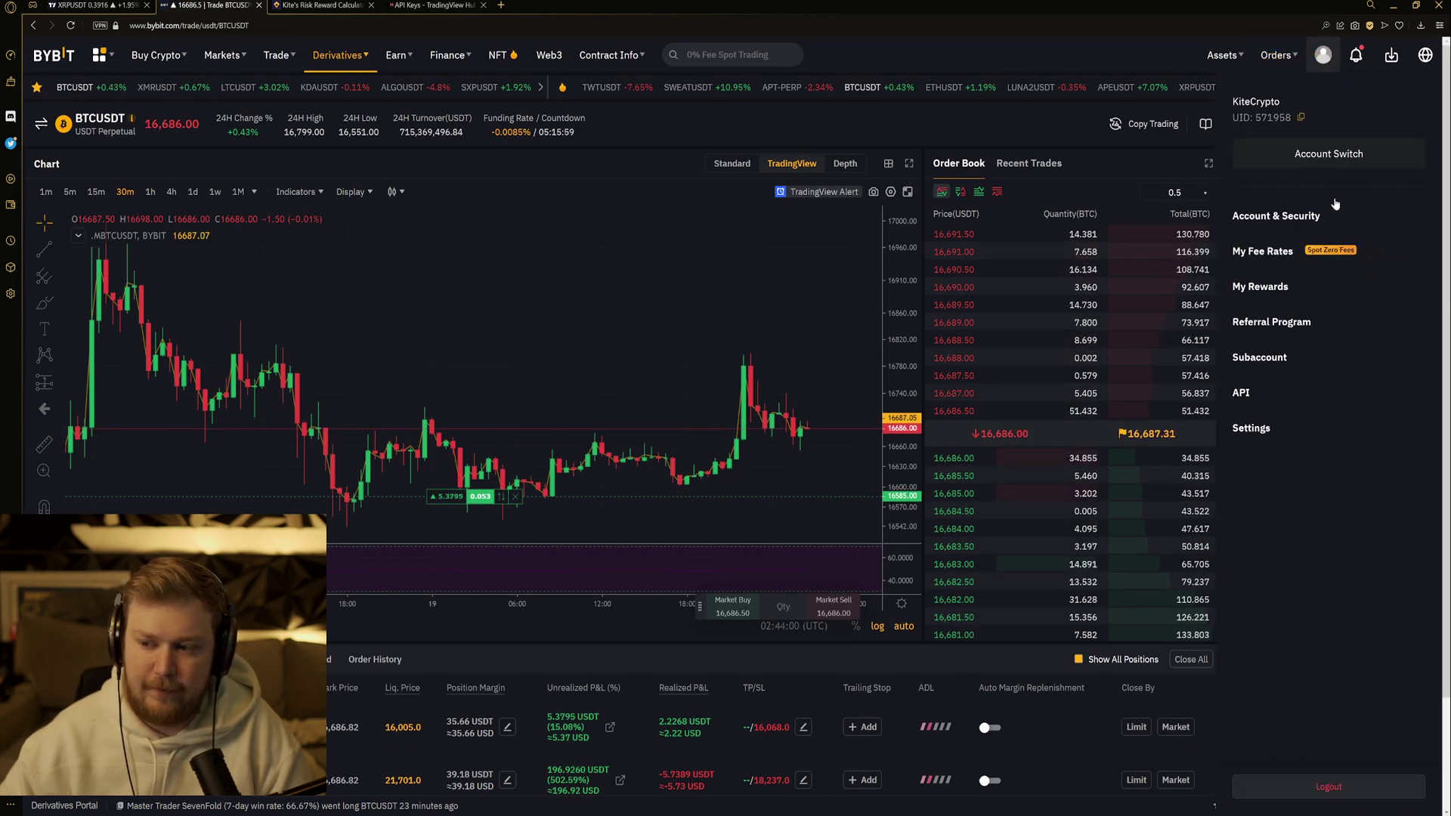
click(1250, 393)
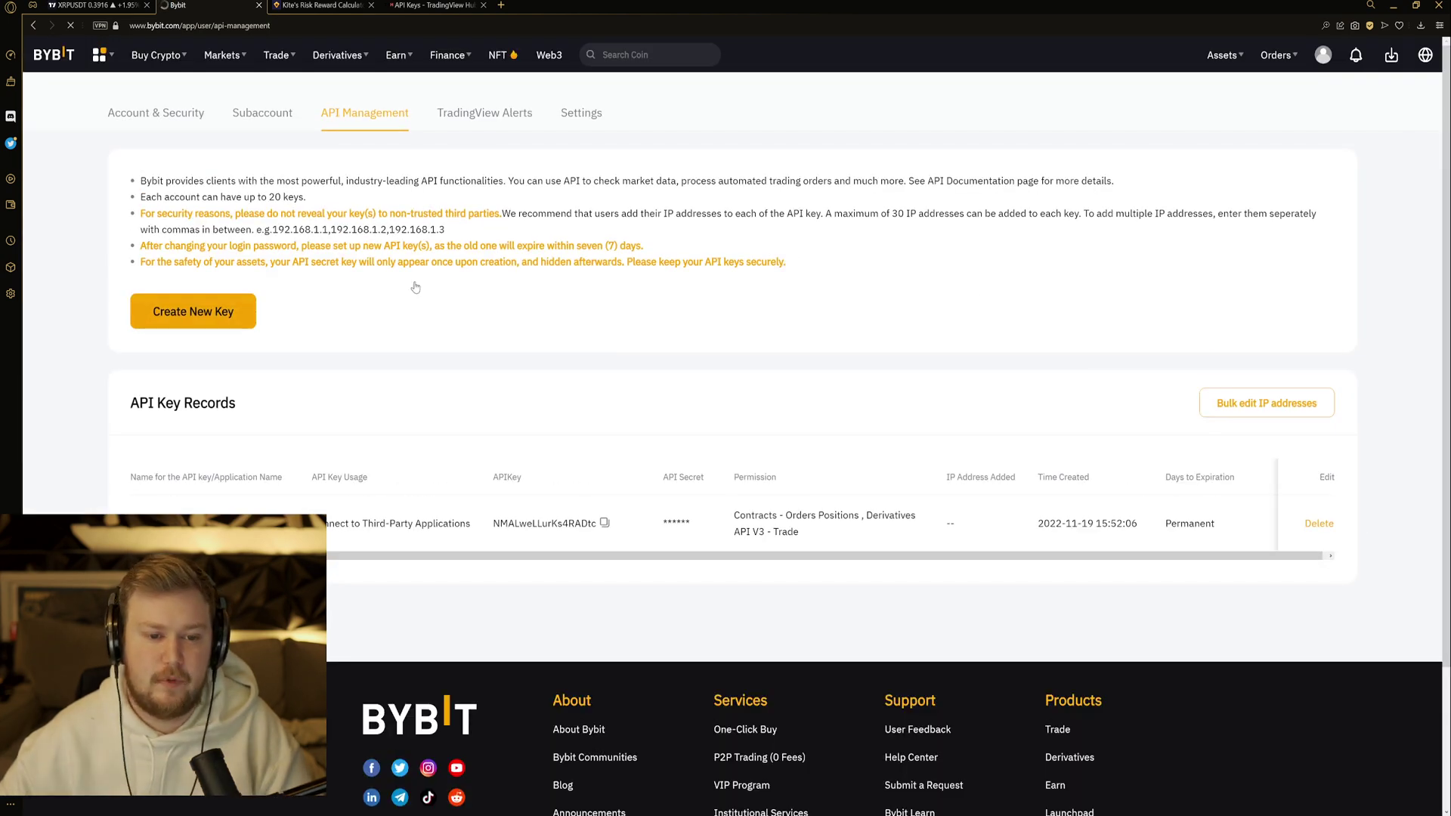
click(236, 309)
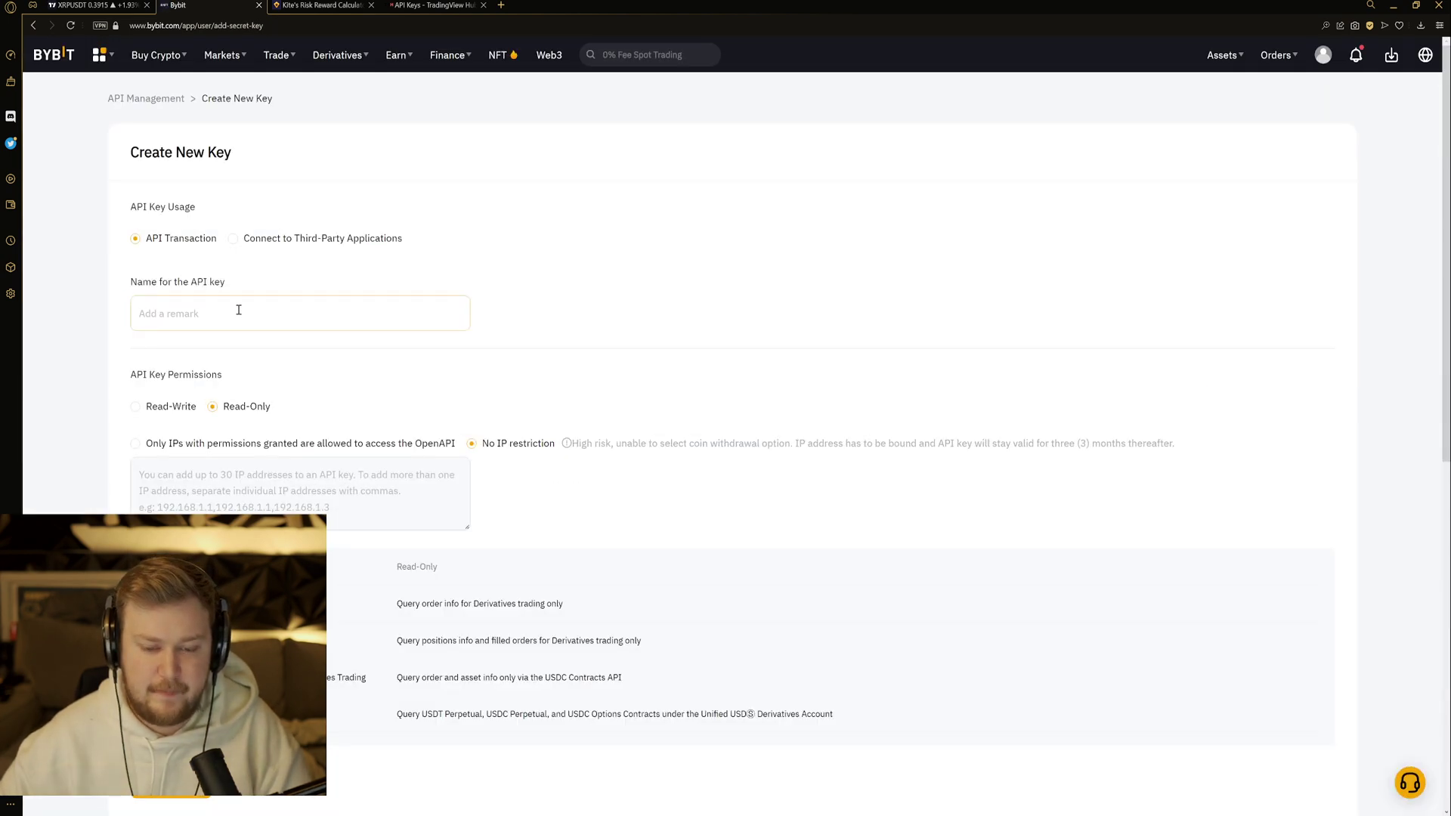
click(233, 238)
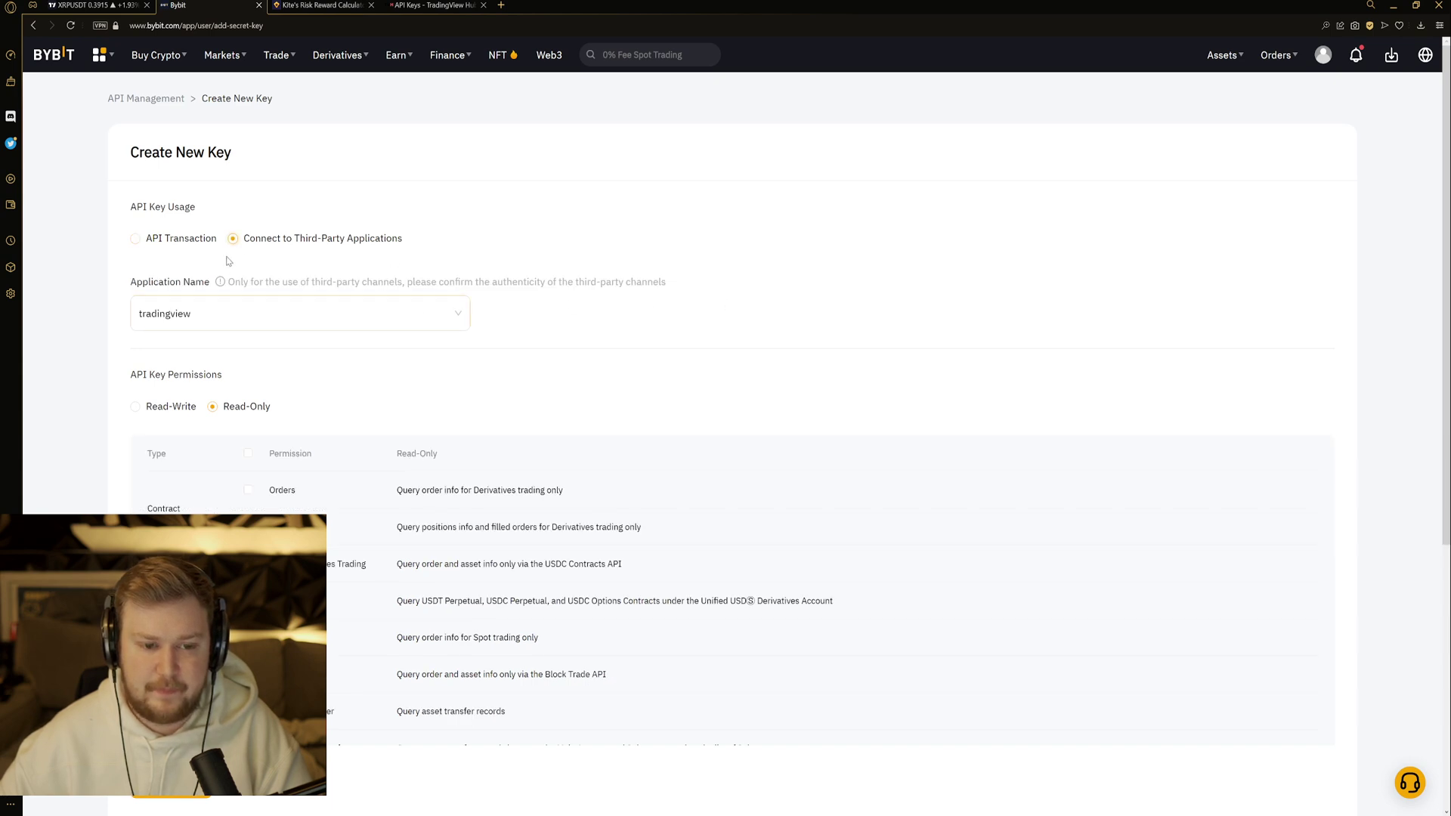
drag(249, 239, 453, 272)
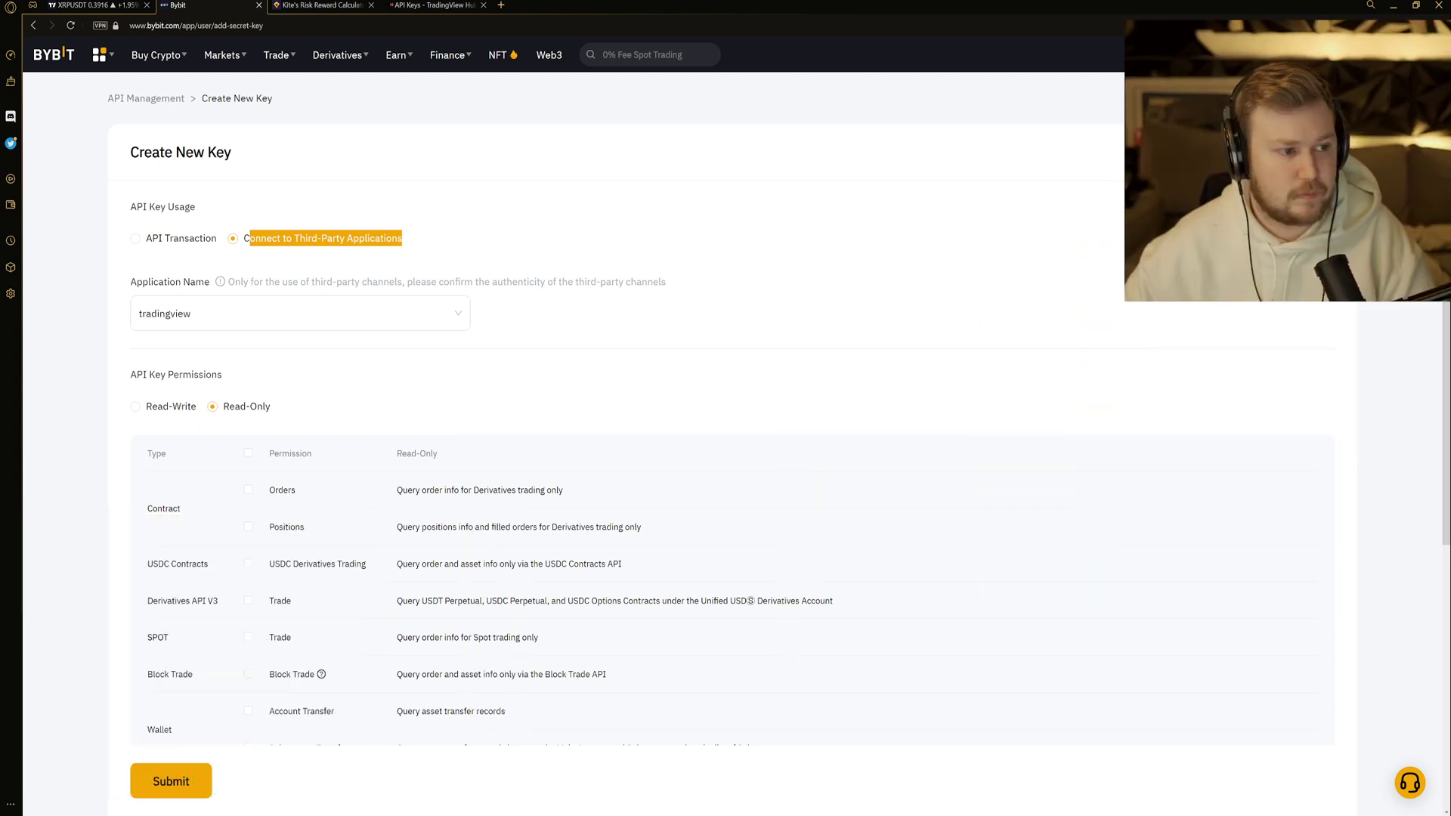
click(541, 394)
click(290, 314)
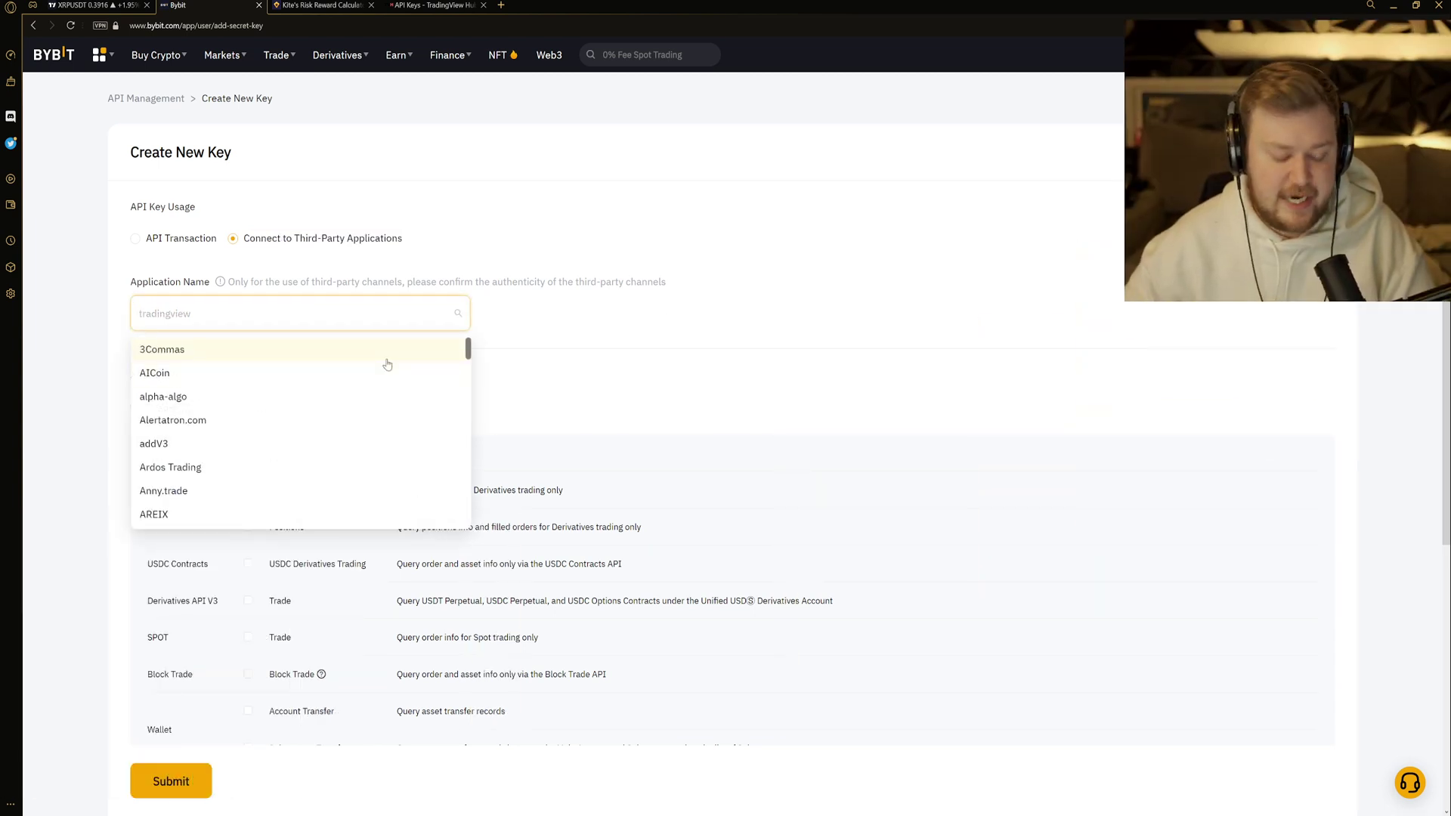
text(tv)
click(393, 352)
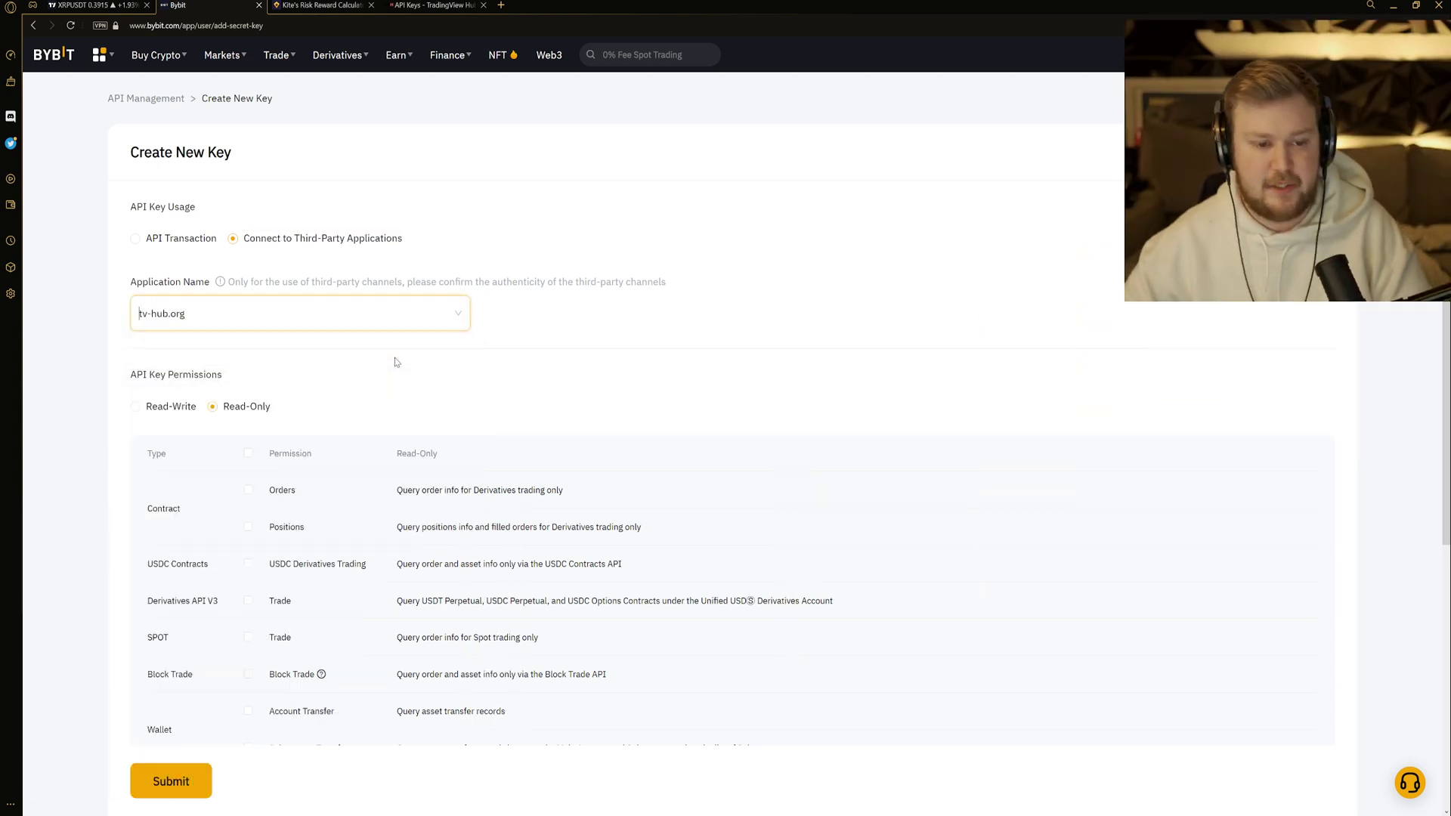
- Give the key Read-Write access with Orders, Positions and Derivatives API V3 Trade permissions
scroll(587, 384, down, 1)
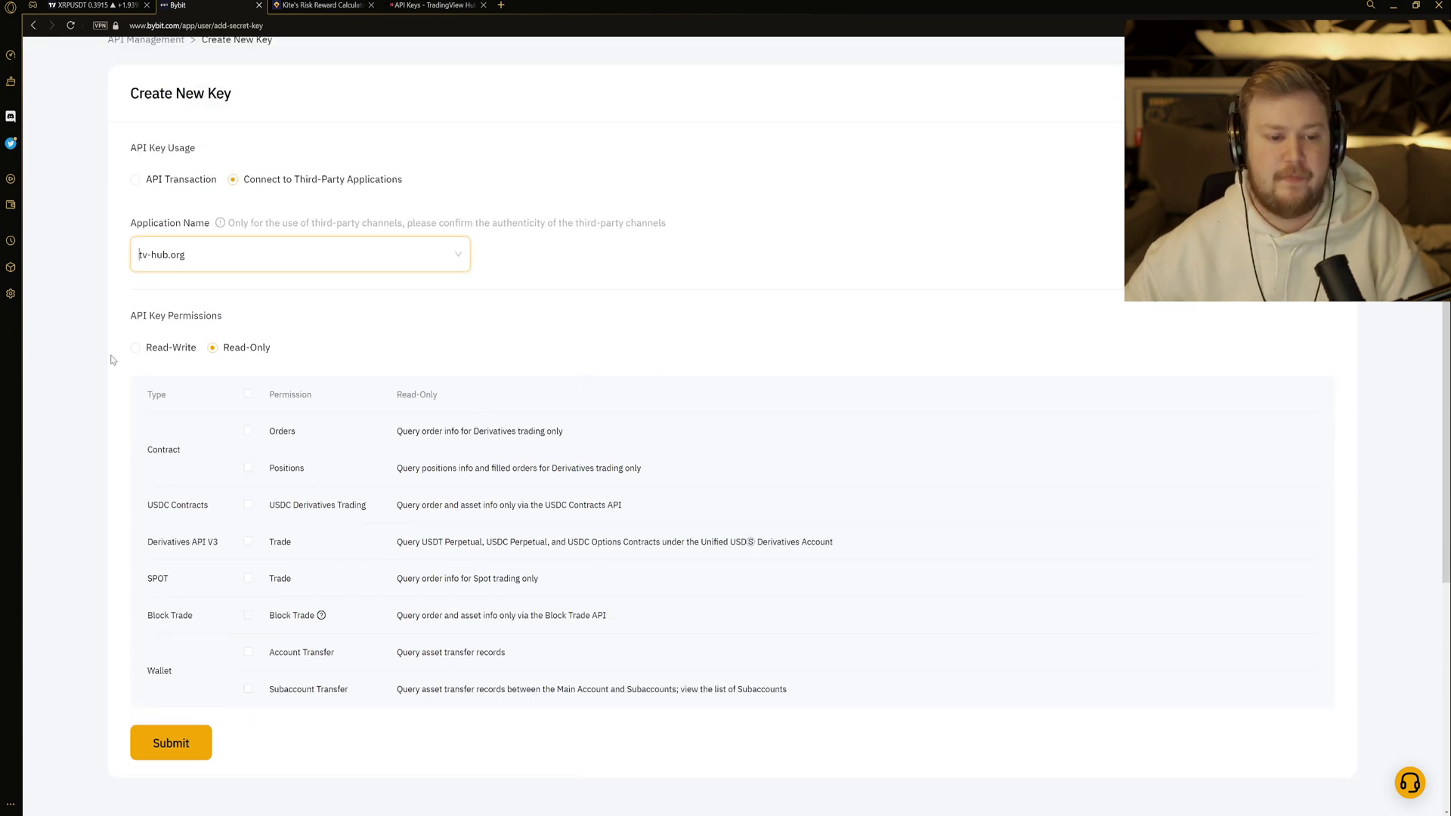
drag(139, 323, 285, 366)
click(301, 318)
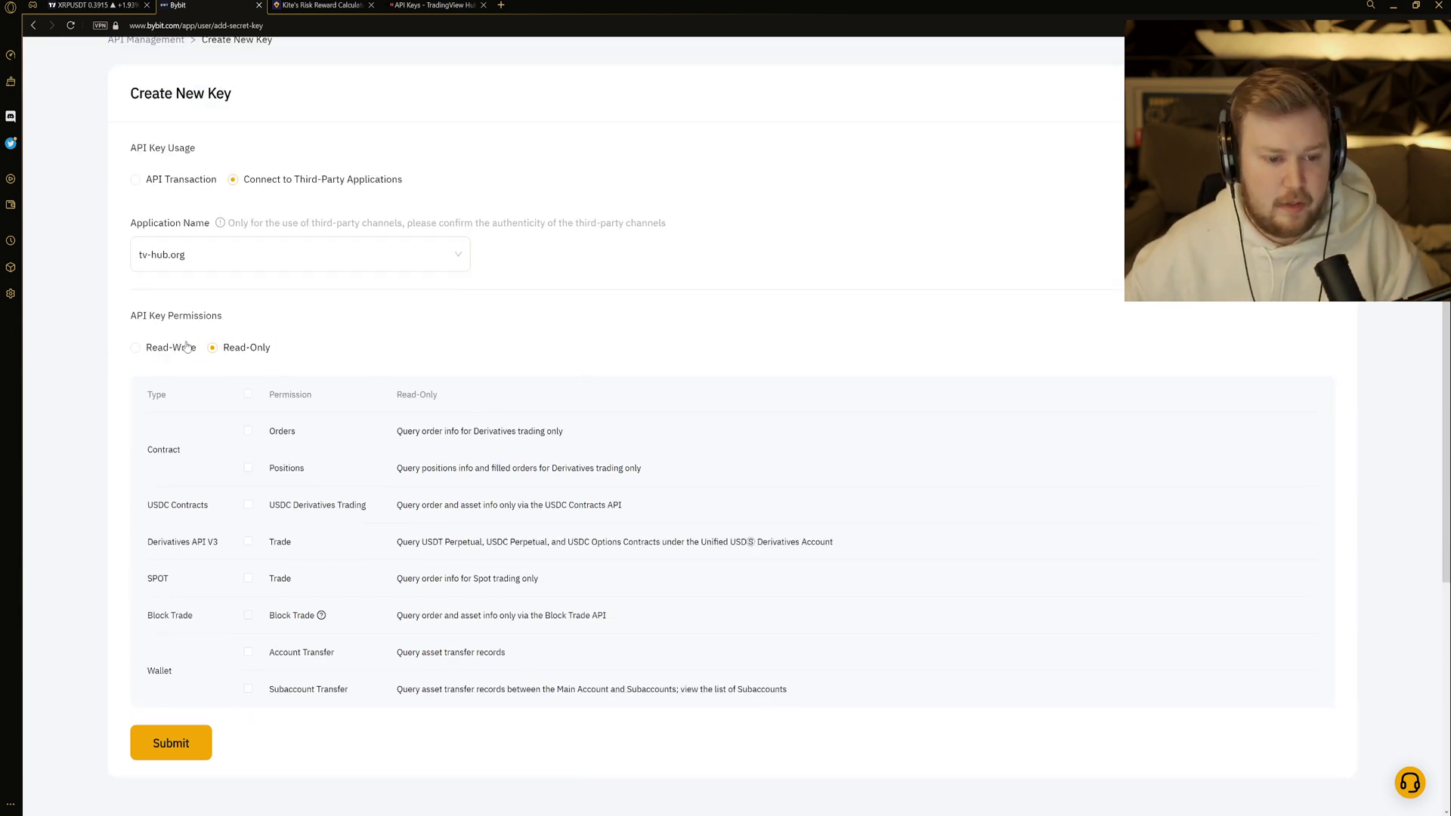
click(138, 351)
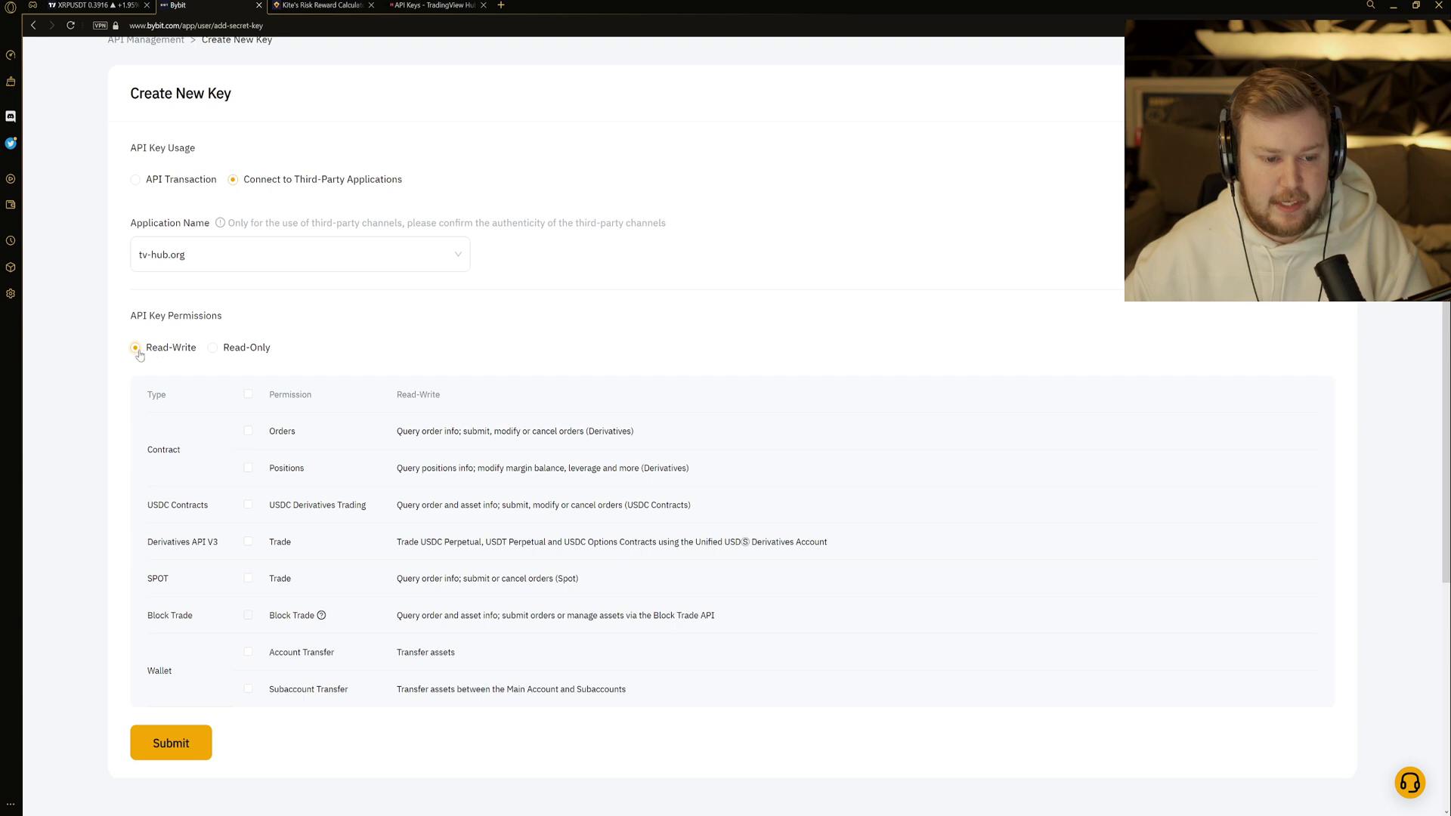
click(250, 434)
click(249, 469)
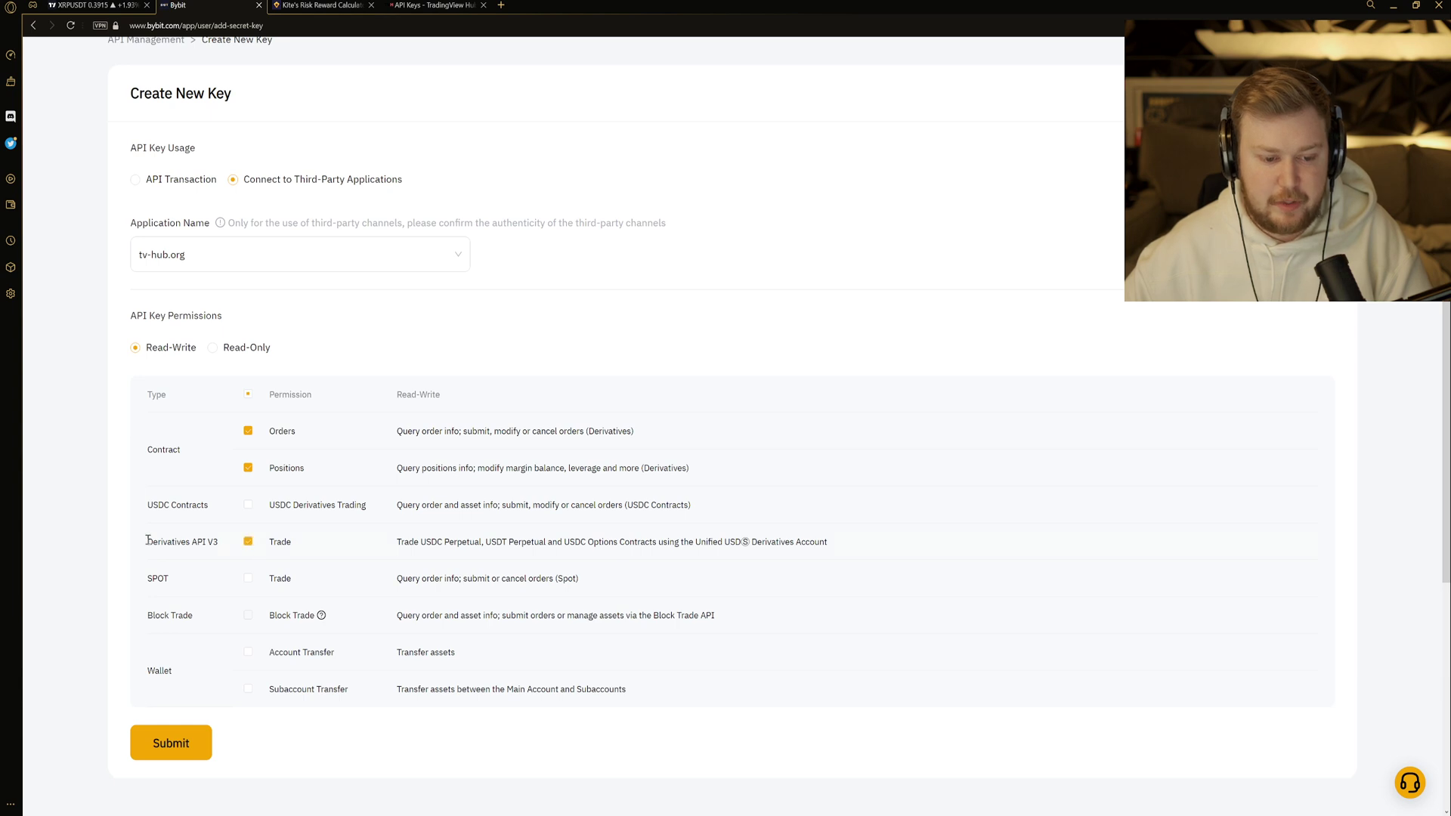
click(247, 543)
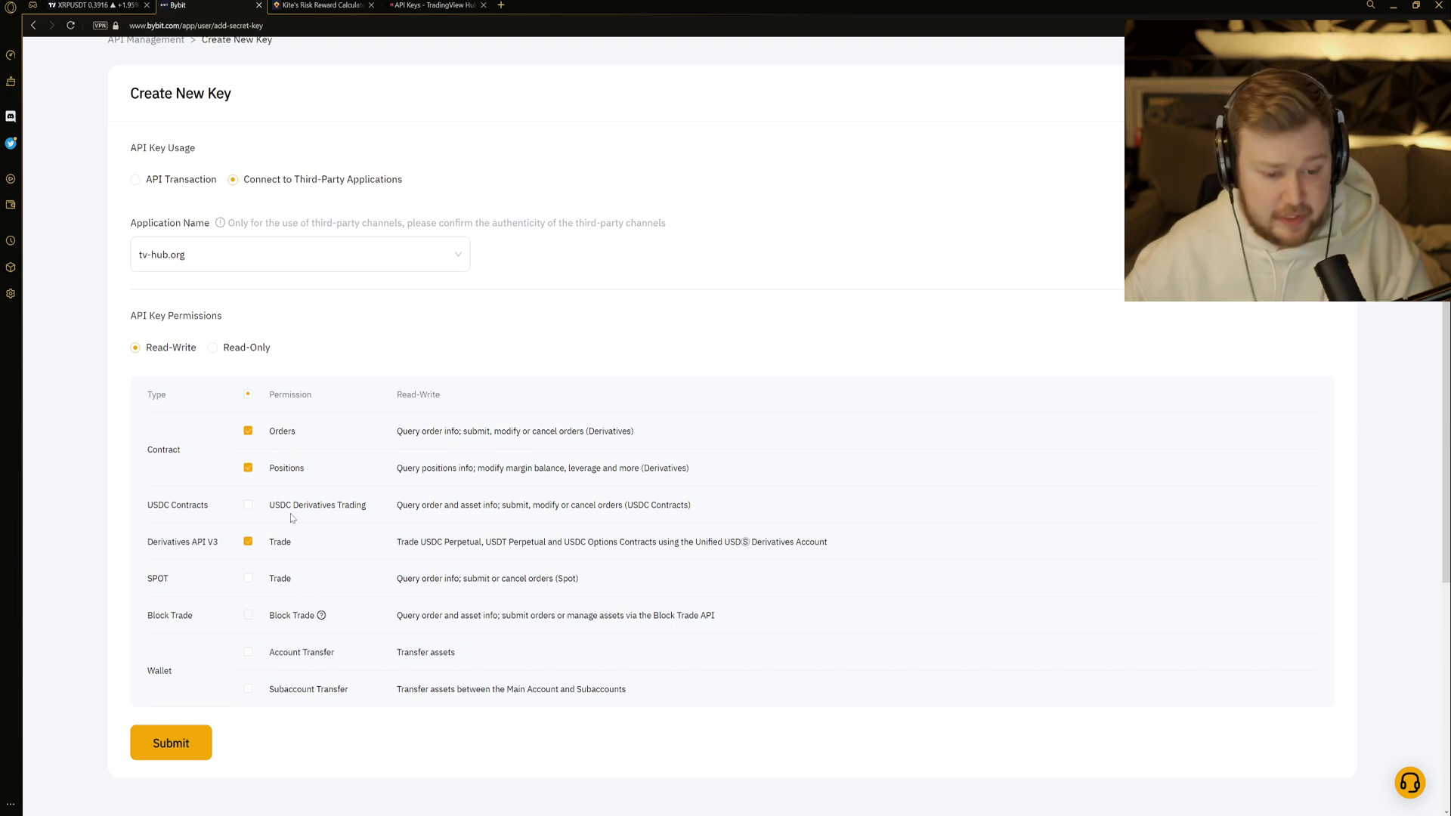
mouse_move(172, 508)
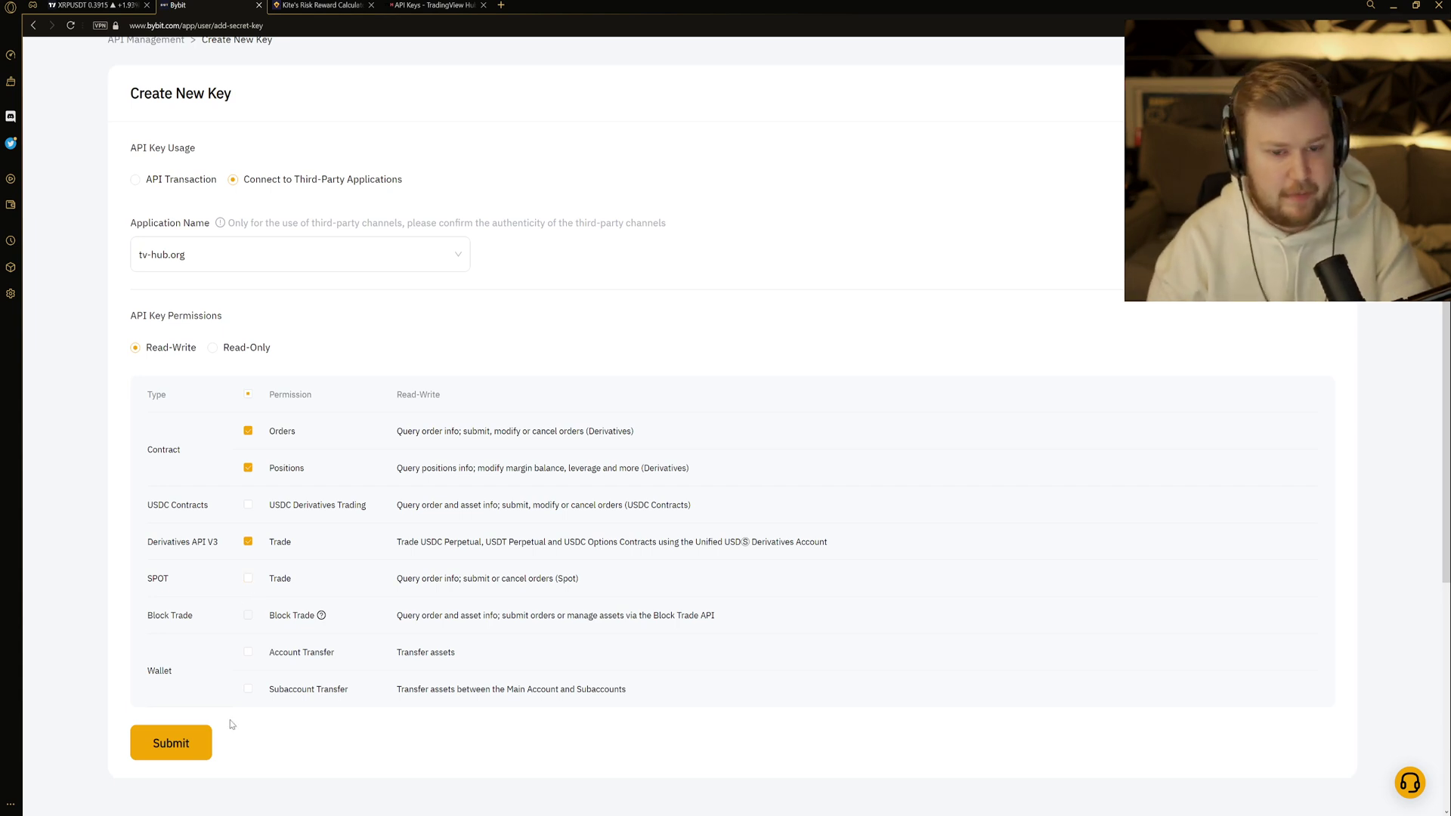
- Submit the new tv-hub.org API key request
click(194, 739)
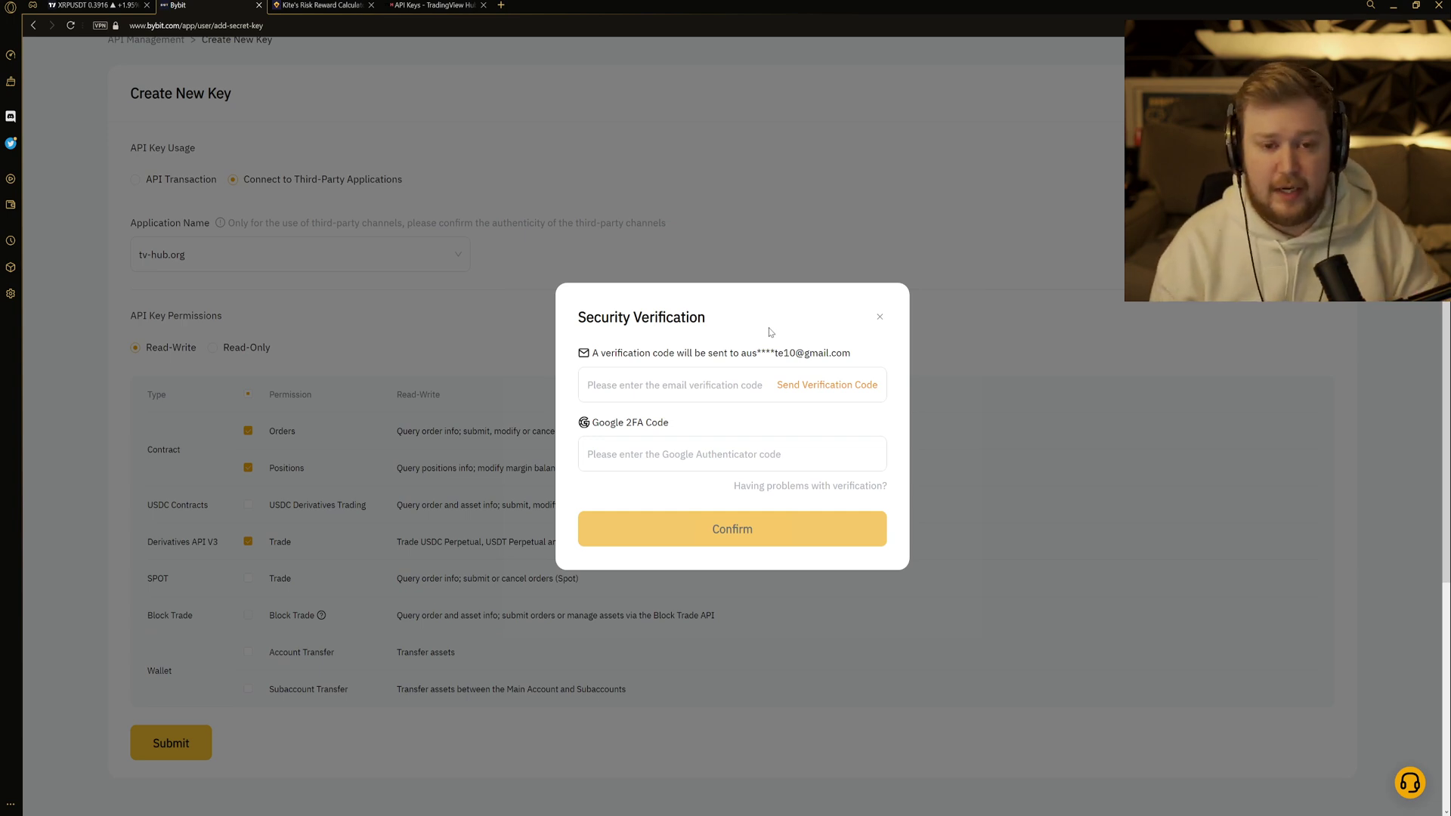
- Dismiss the Bybit Security Verification dialog and go back to TV Hub's Add Key form
click(879, 318)
click(72, 5)
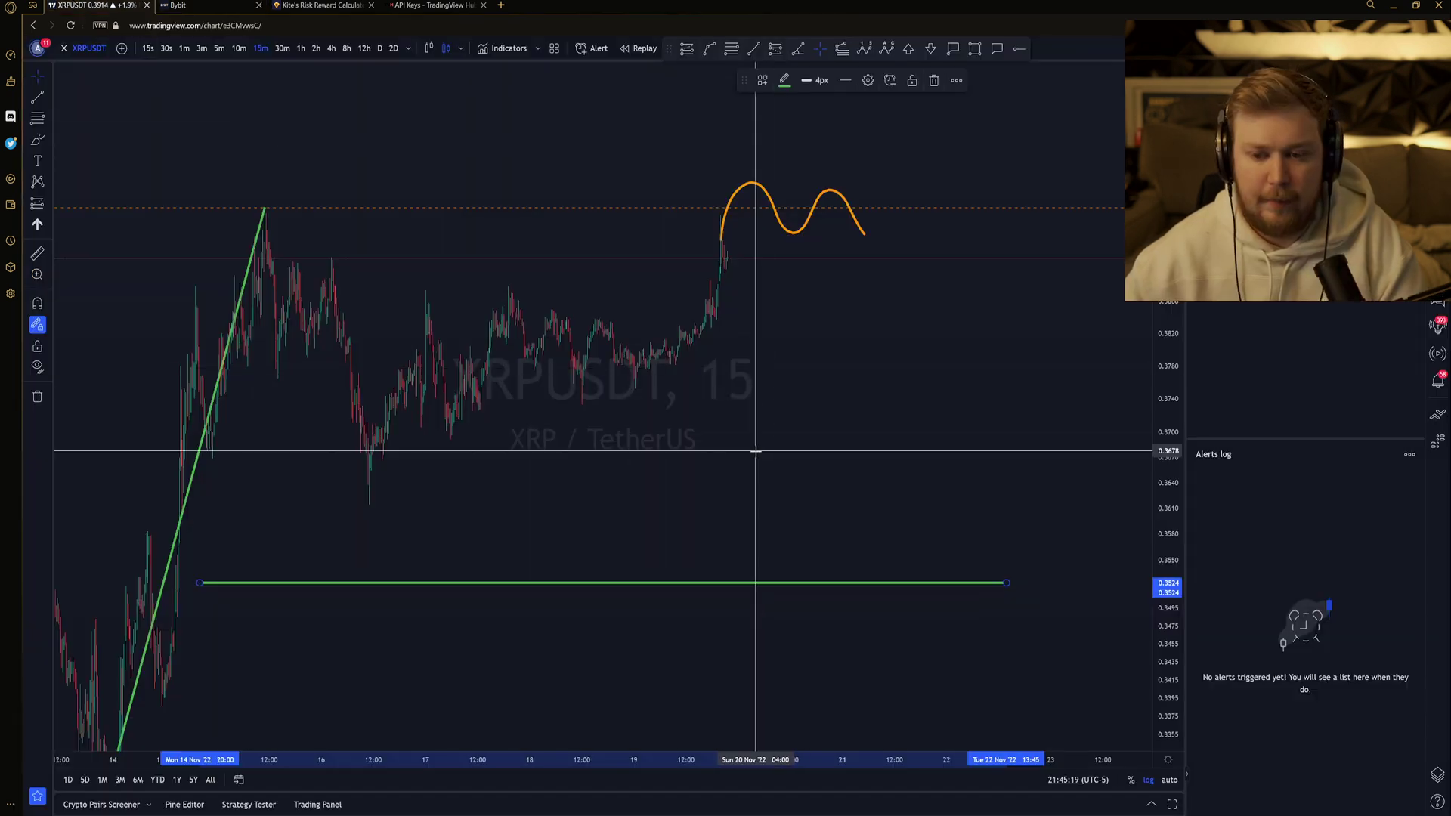
click(423, 3)
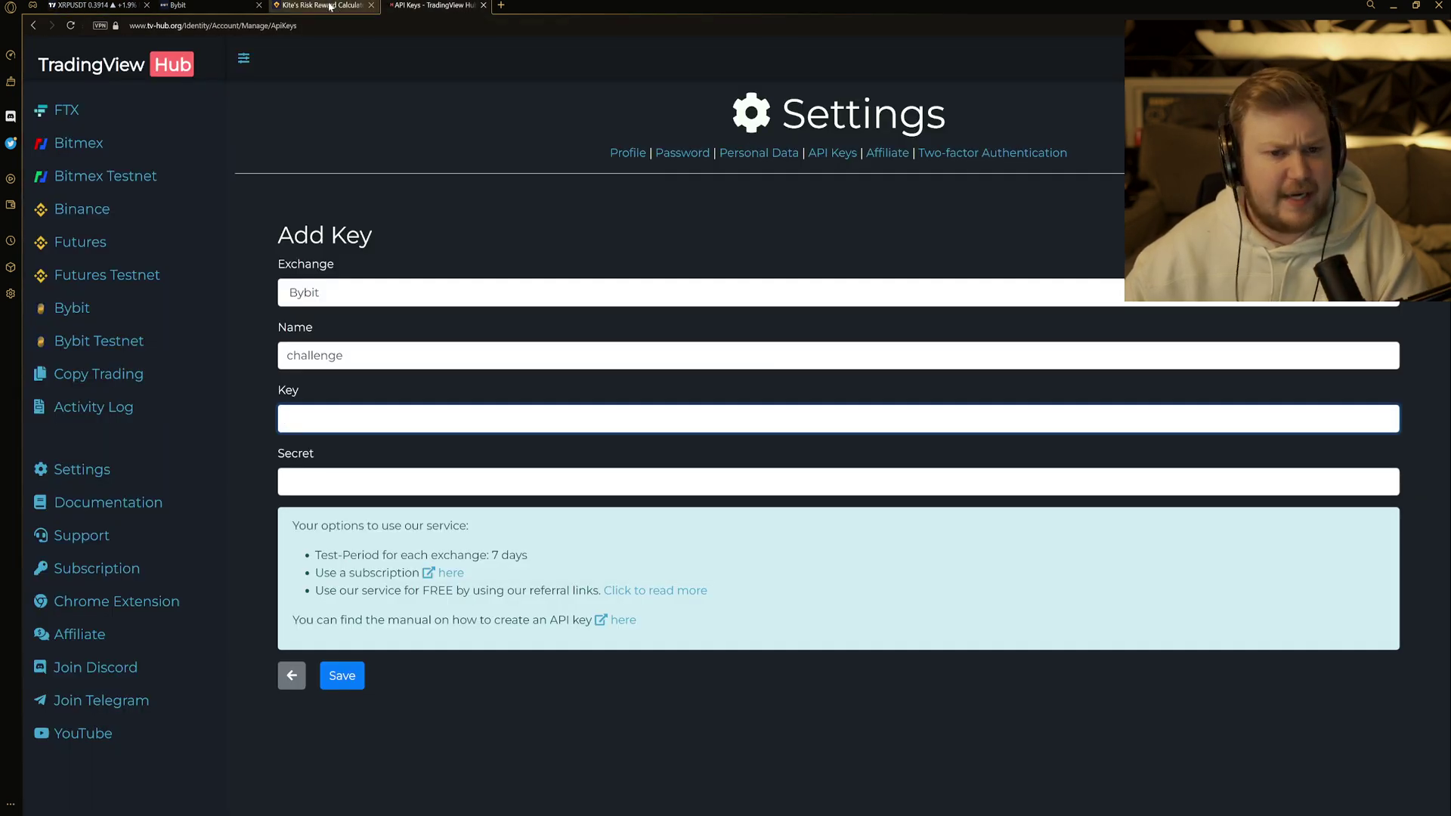